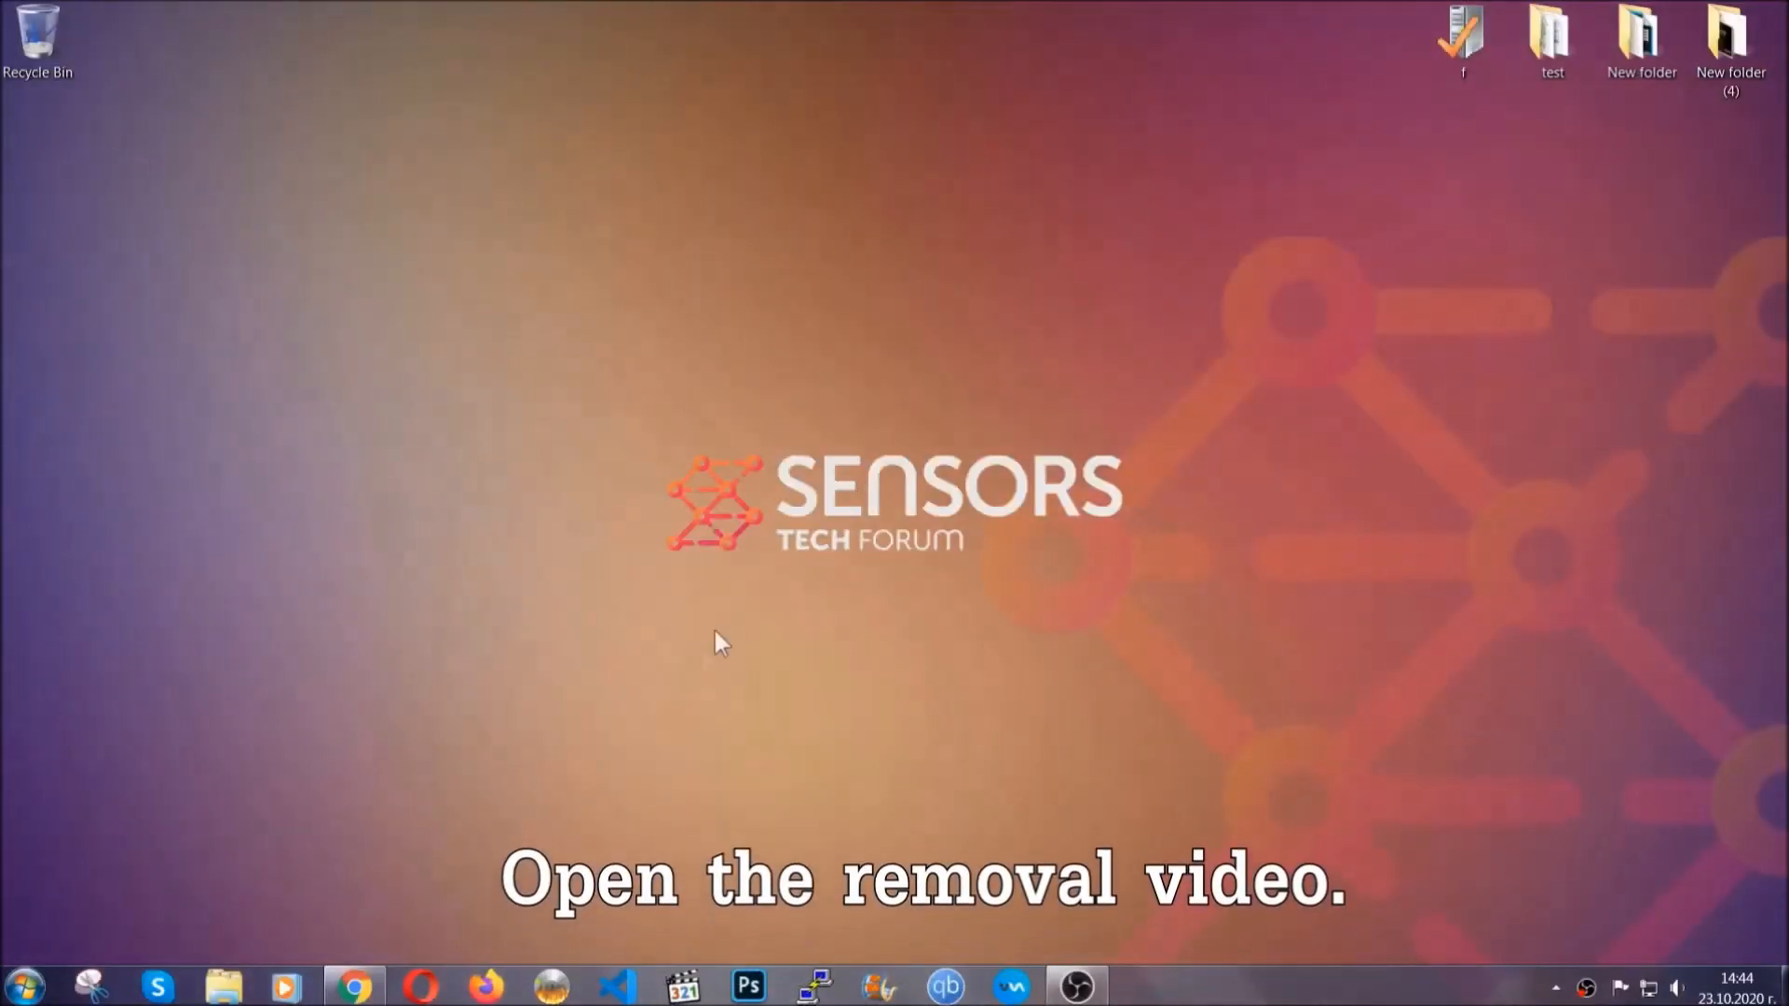
Open the ransomware removal video and follow its description link to SensorsTechForum's SpyHunter page.
click(353, 990)
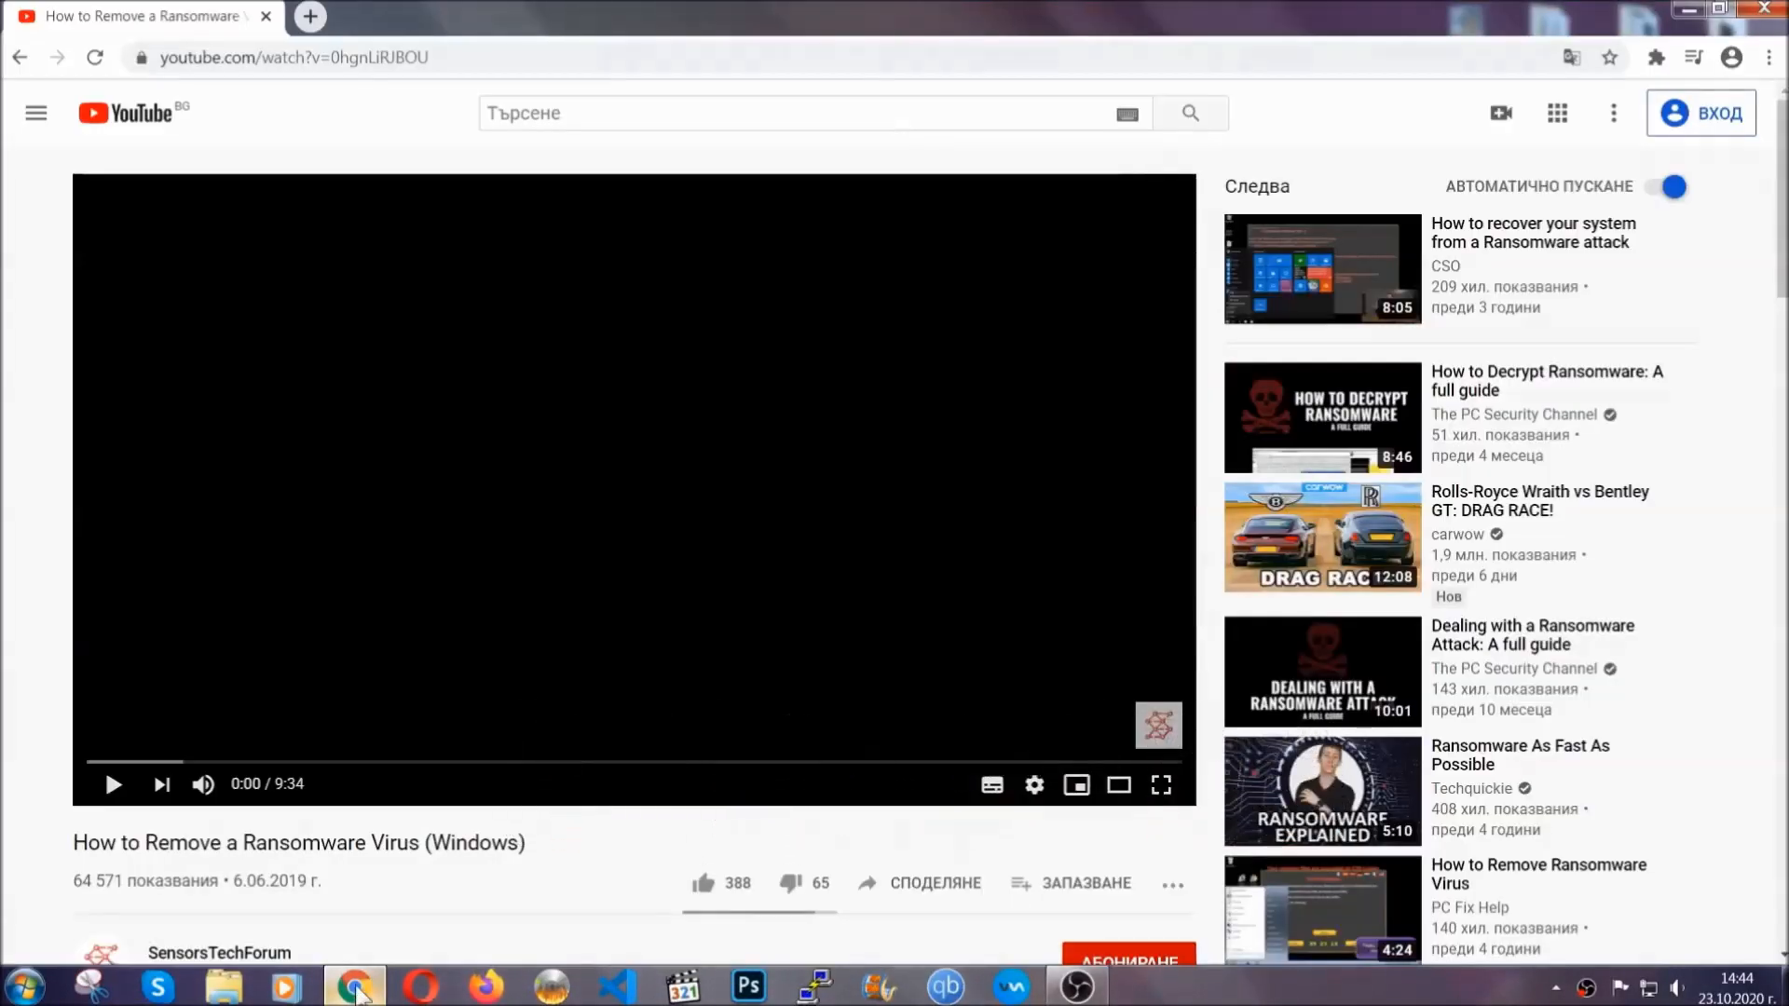
scroll(329, 760, down, 1)
scroll(329, 759, down, 2)
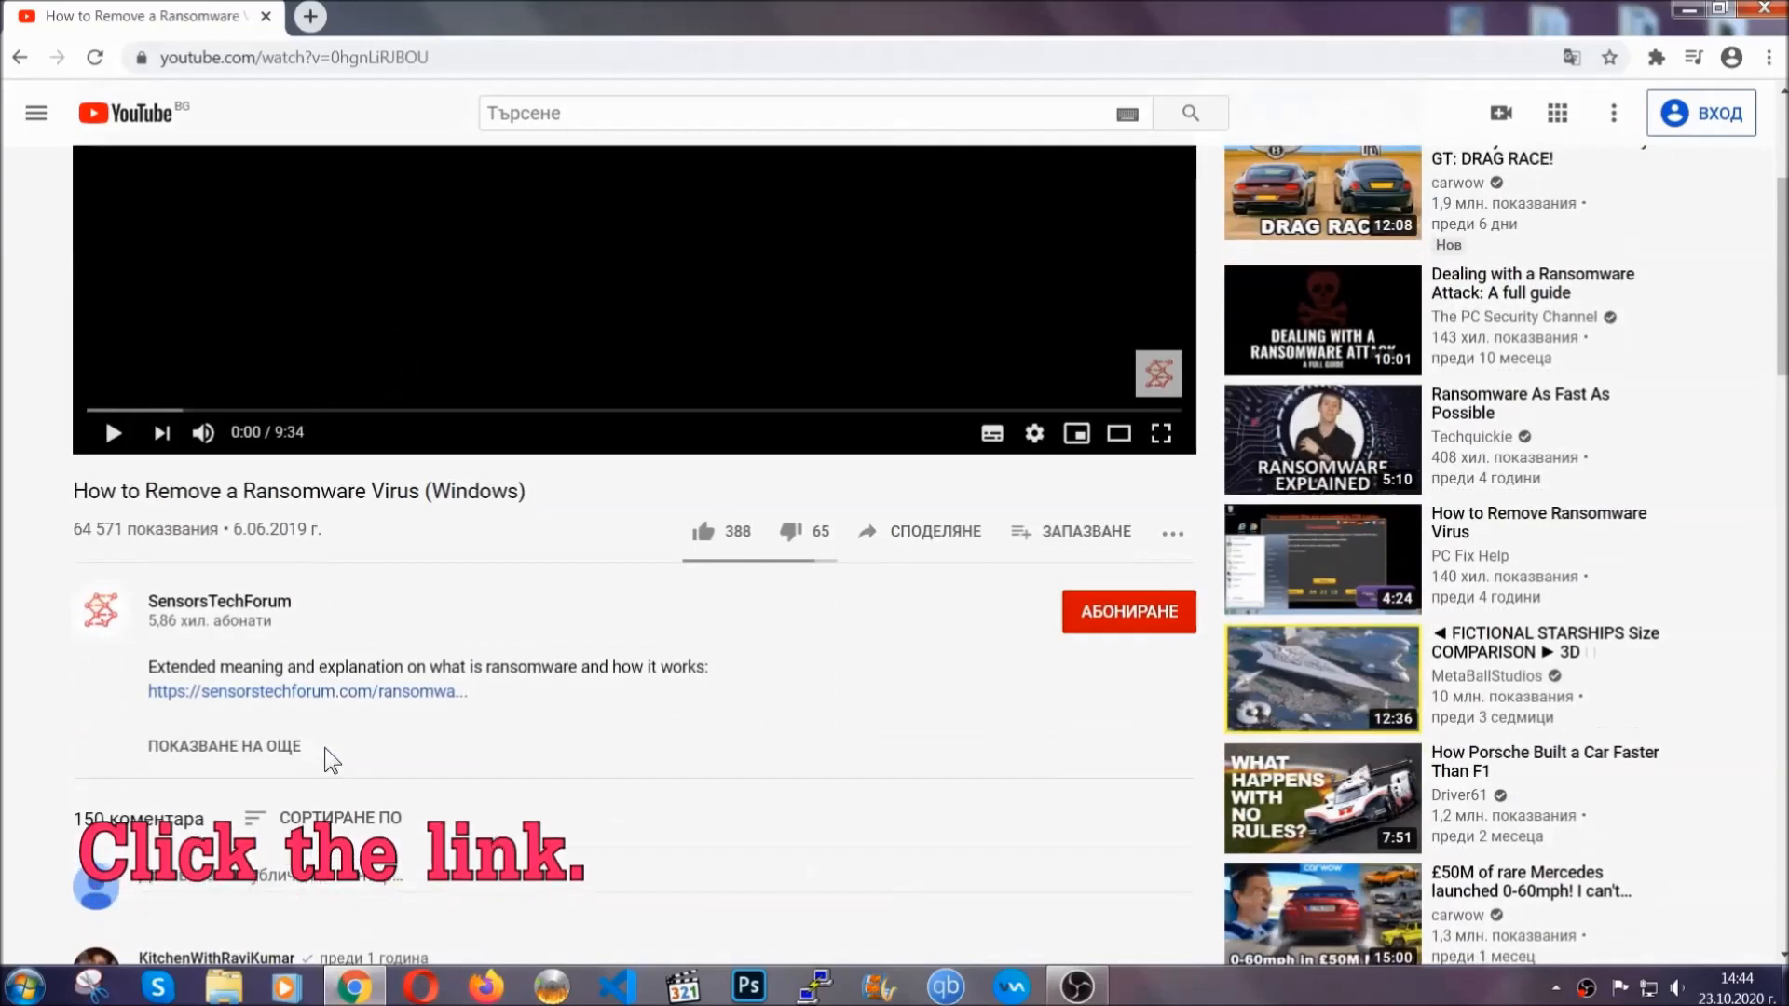
click(361, 703)
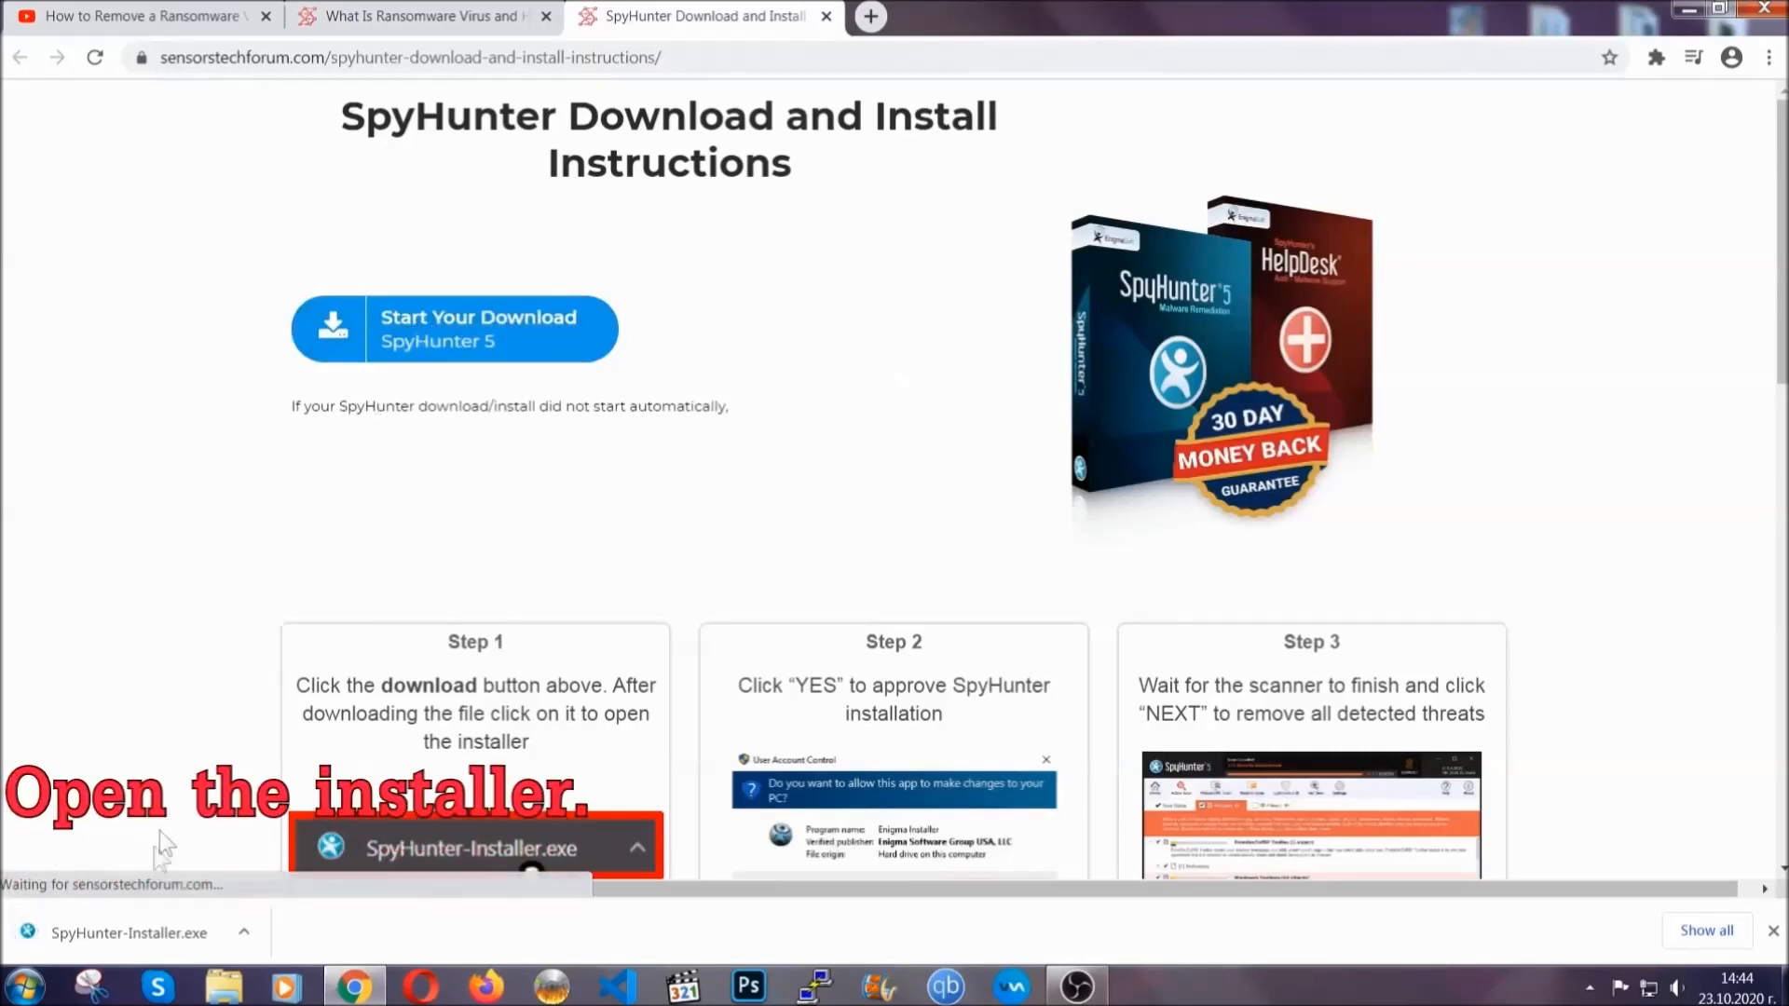
Run SpyHunter-Installer.exe, choose English, accept the EULA, install and finish setup.
click(128, 929)
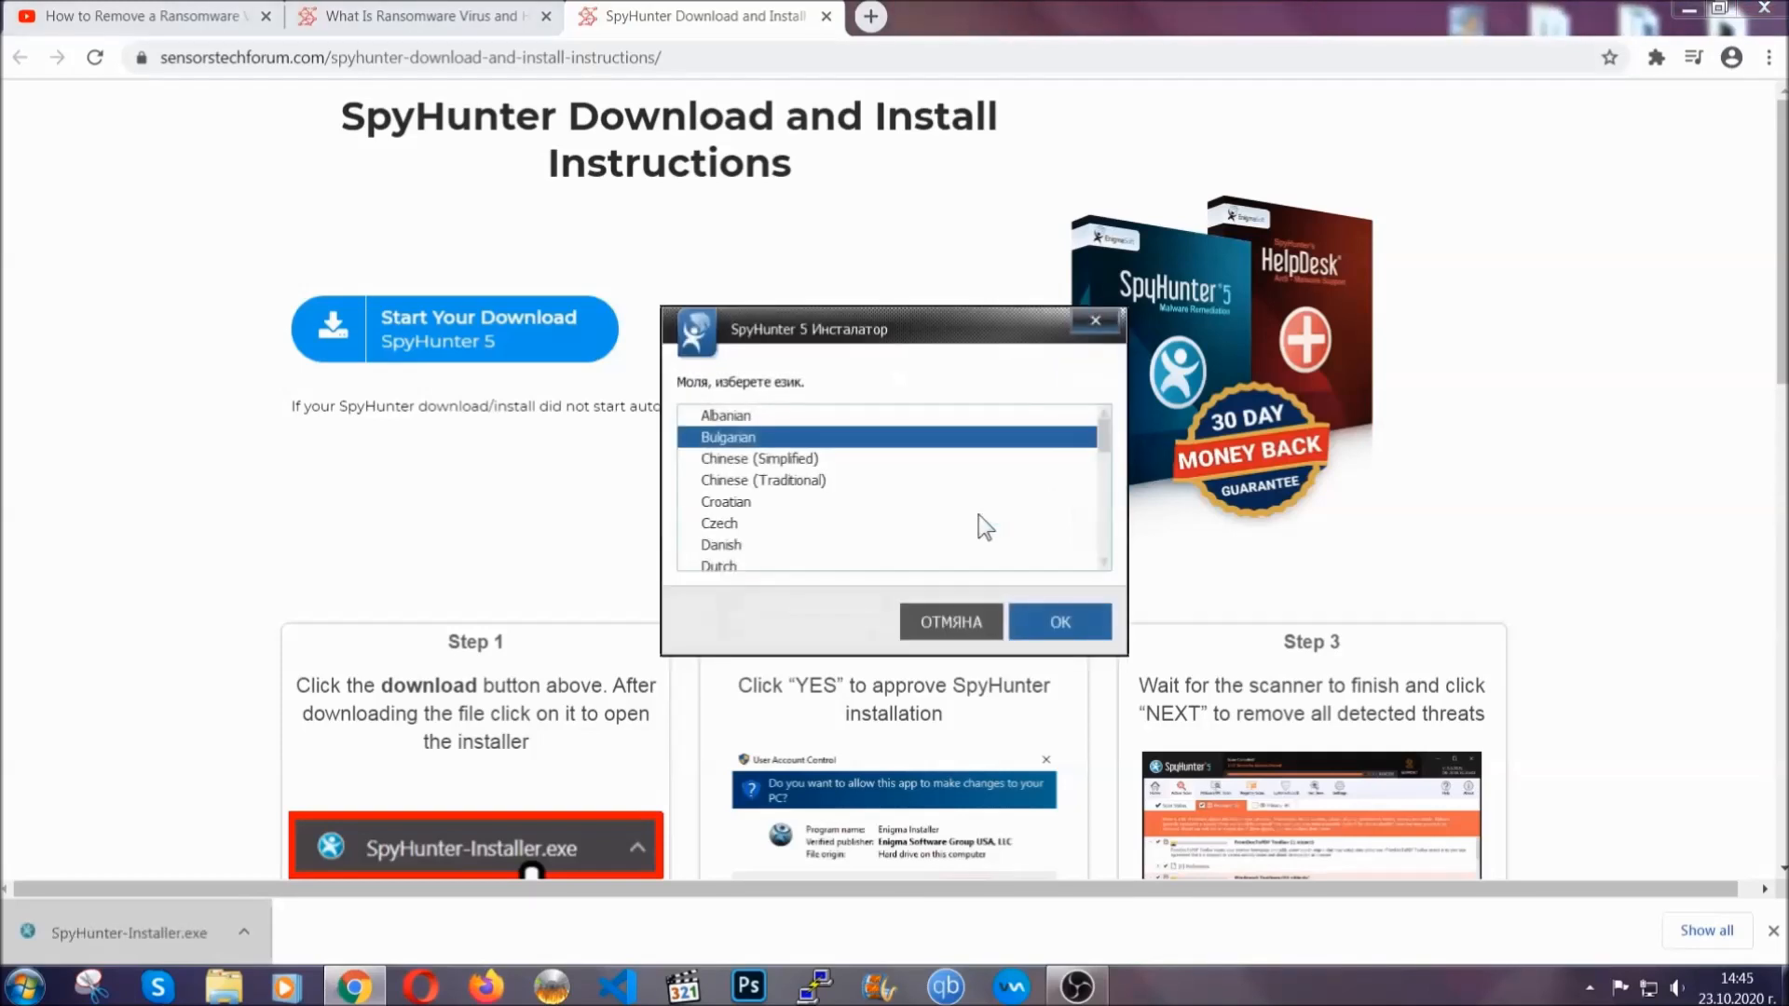
scroll(919, 511, down, 2)
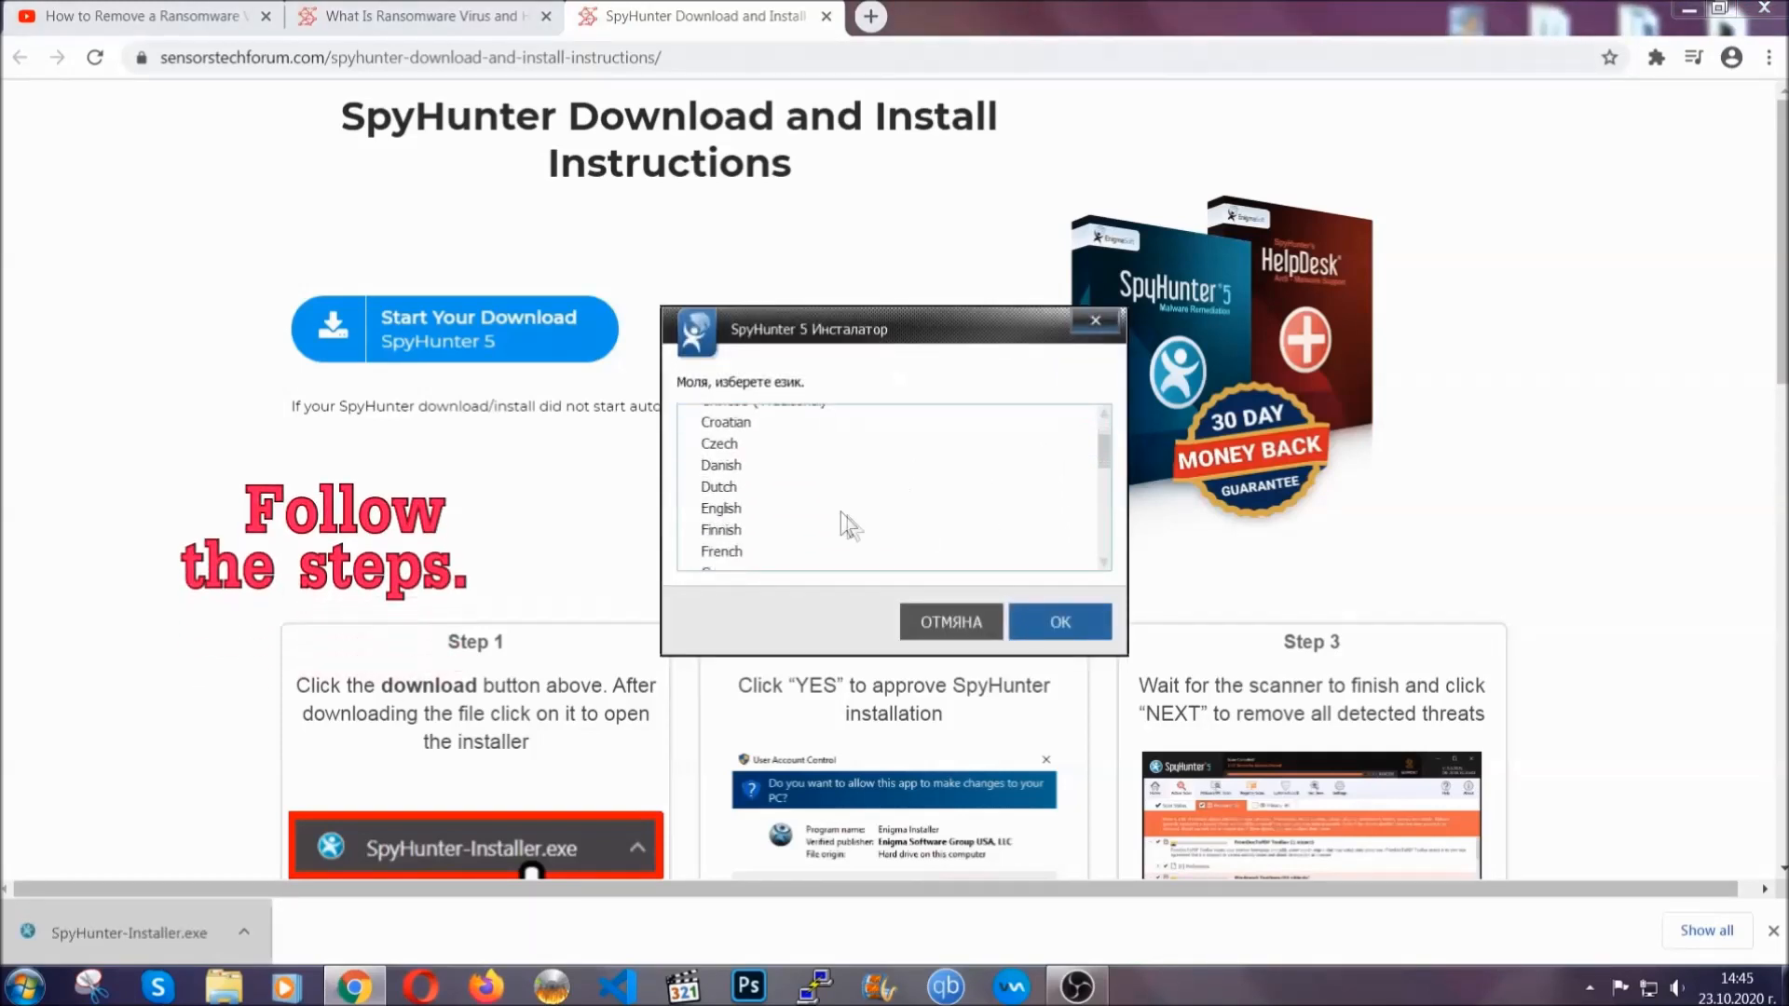
click(839, 509)
click(1060, 623)
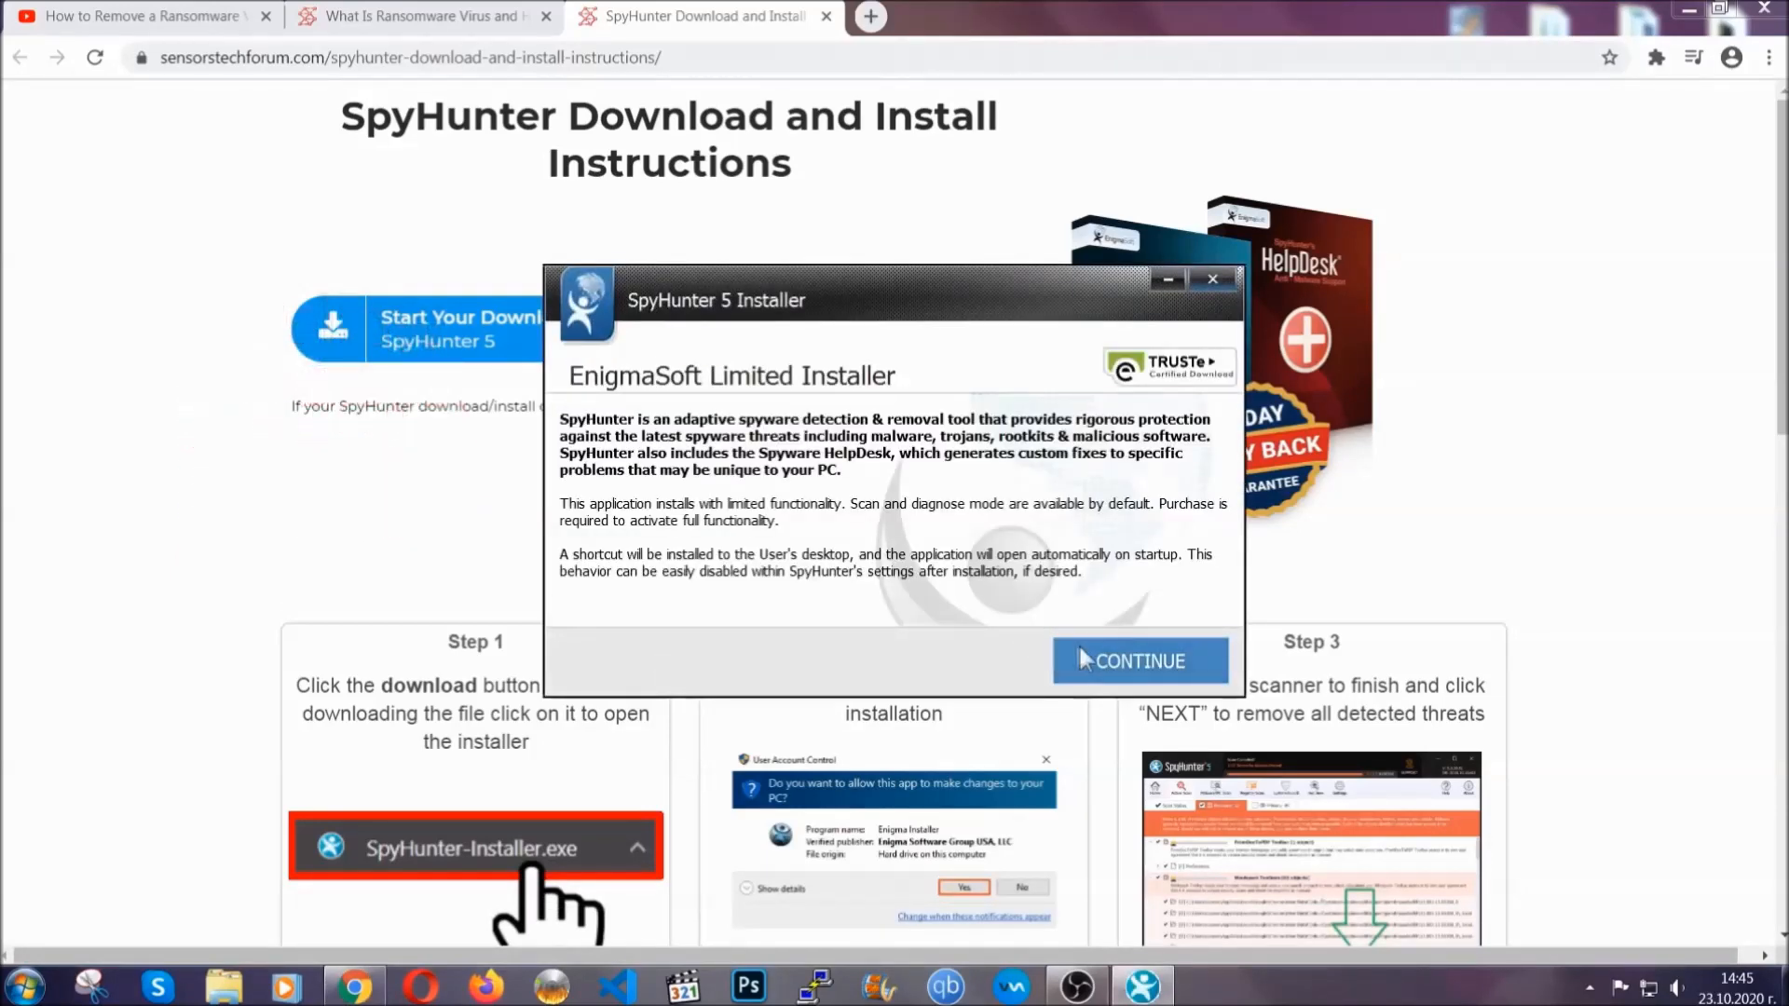
click(1081, 645)
click(911, 603)
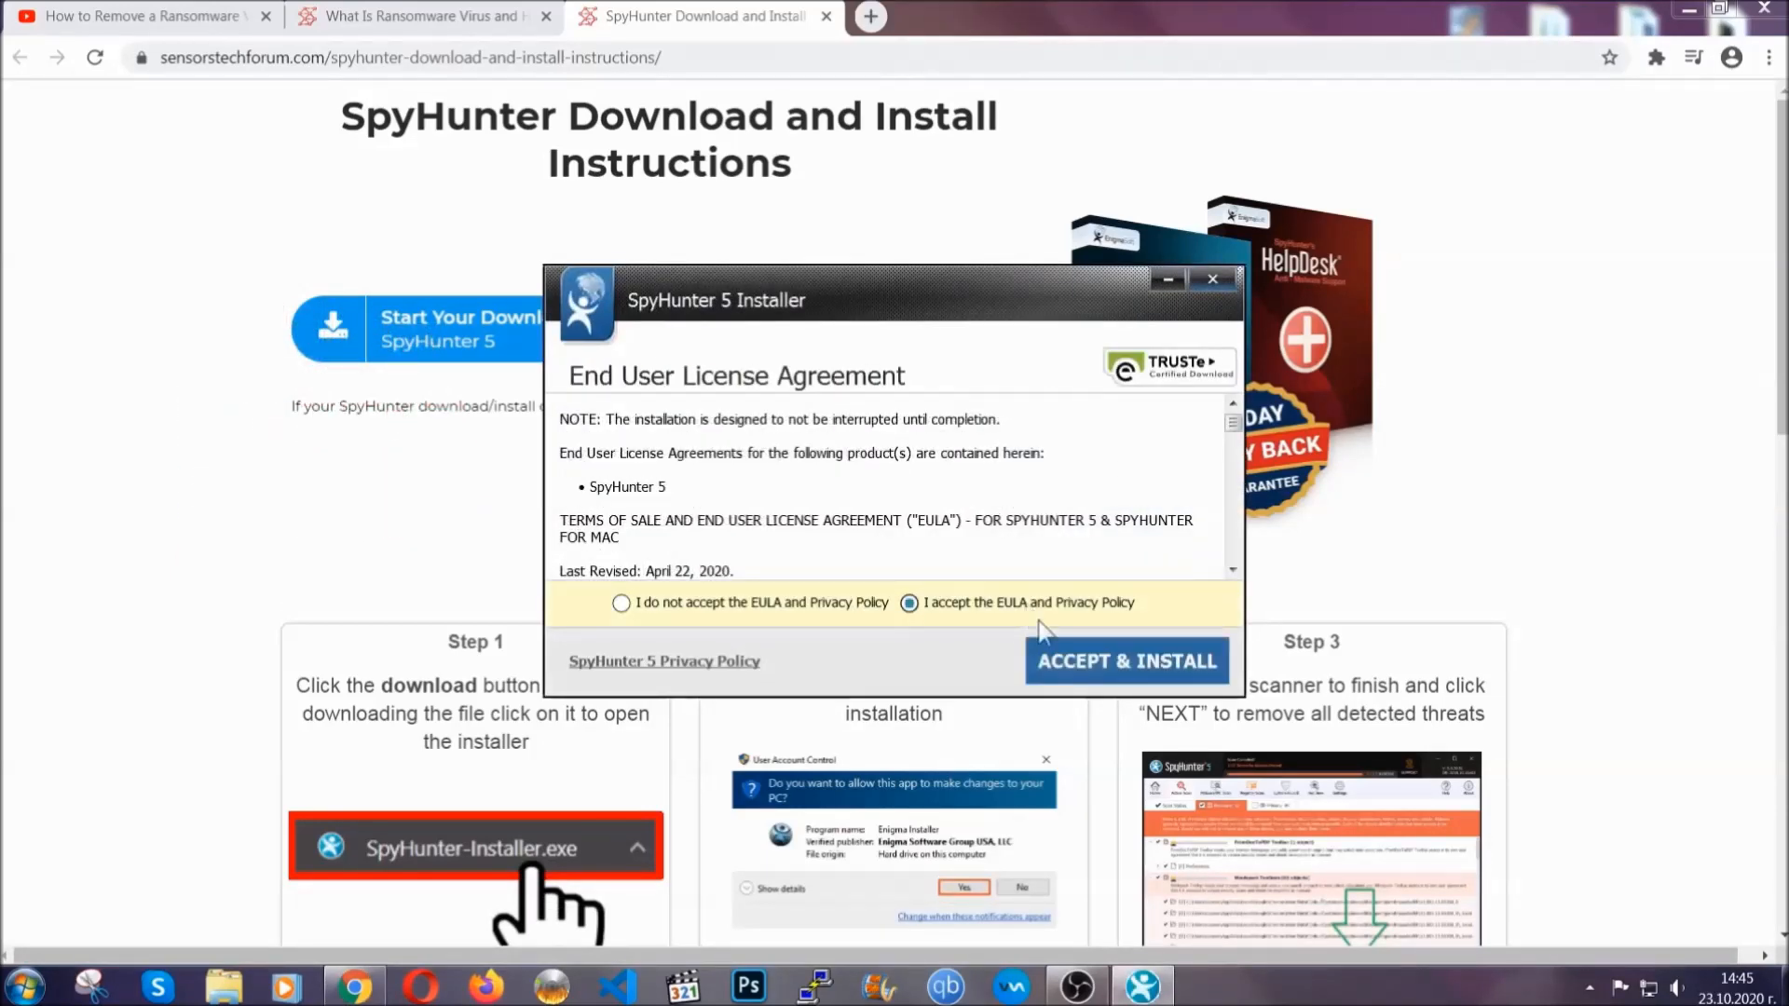
click(1069, 653)
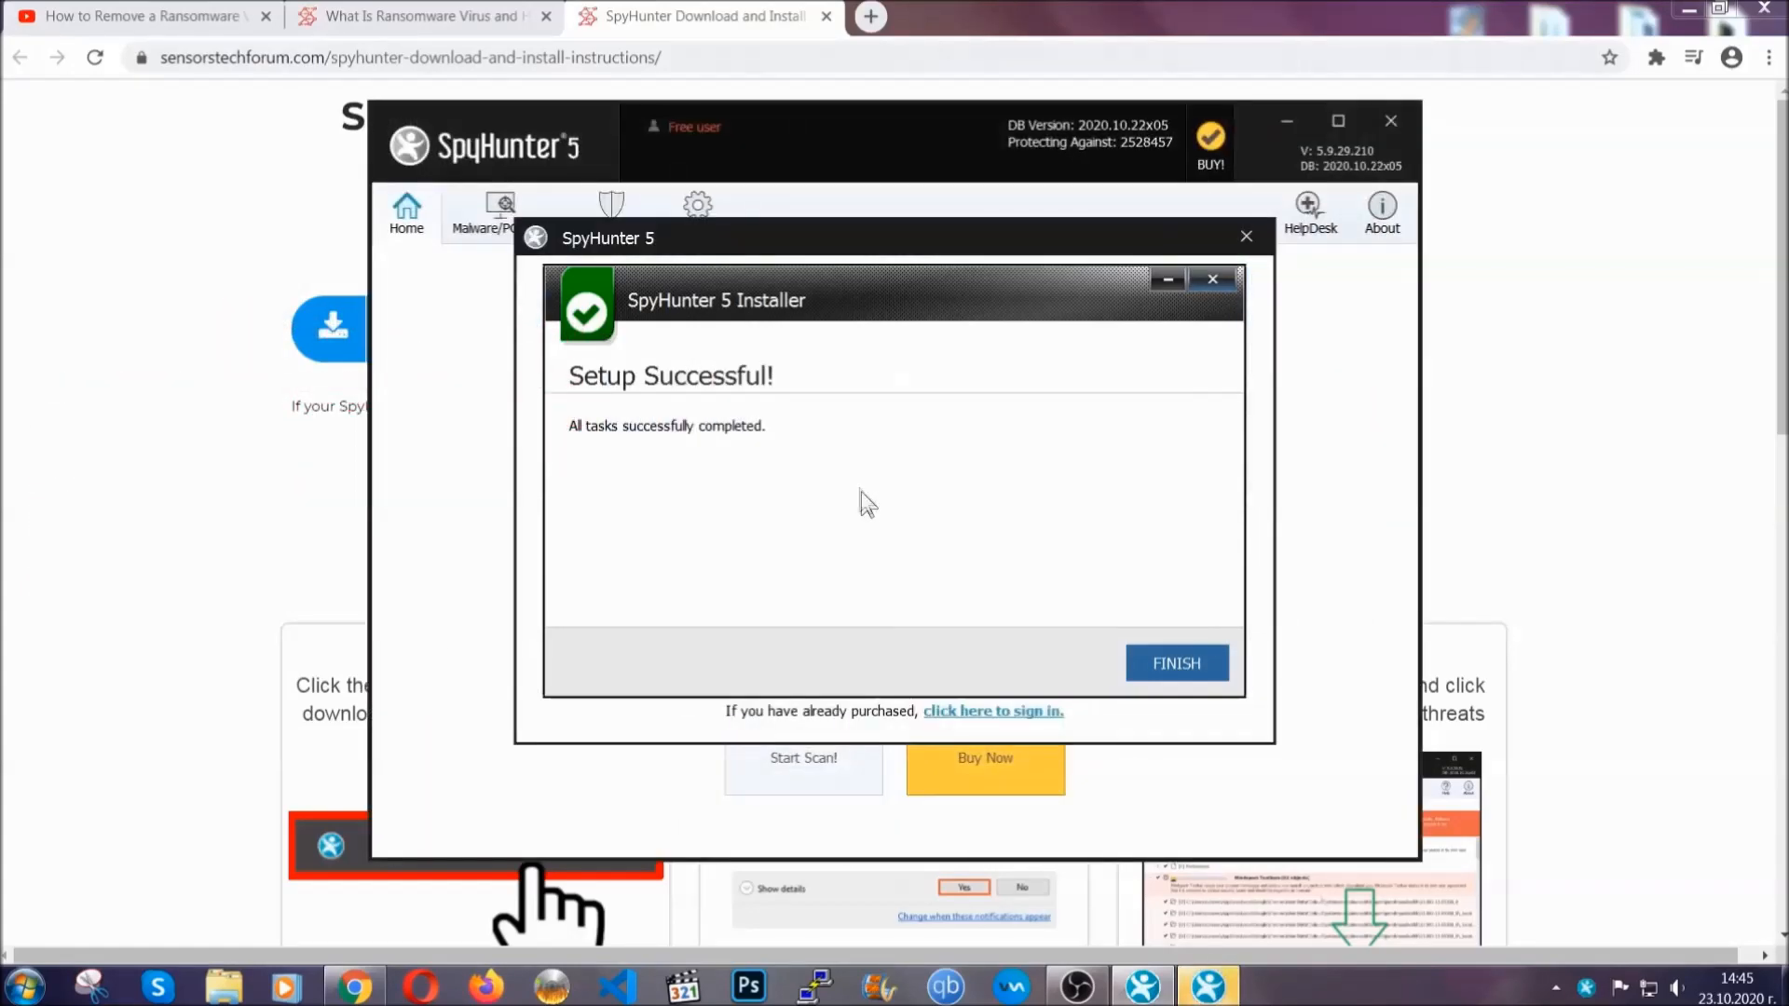
click(1144, 667)
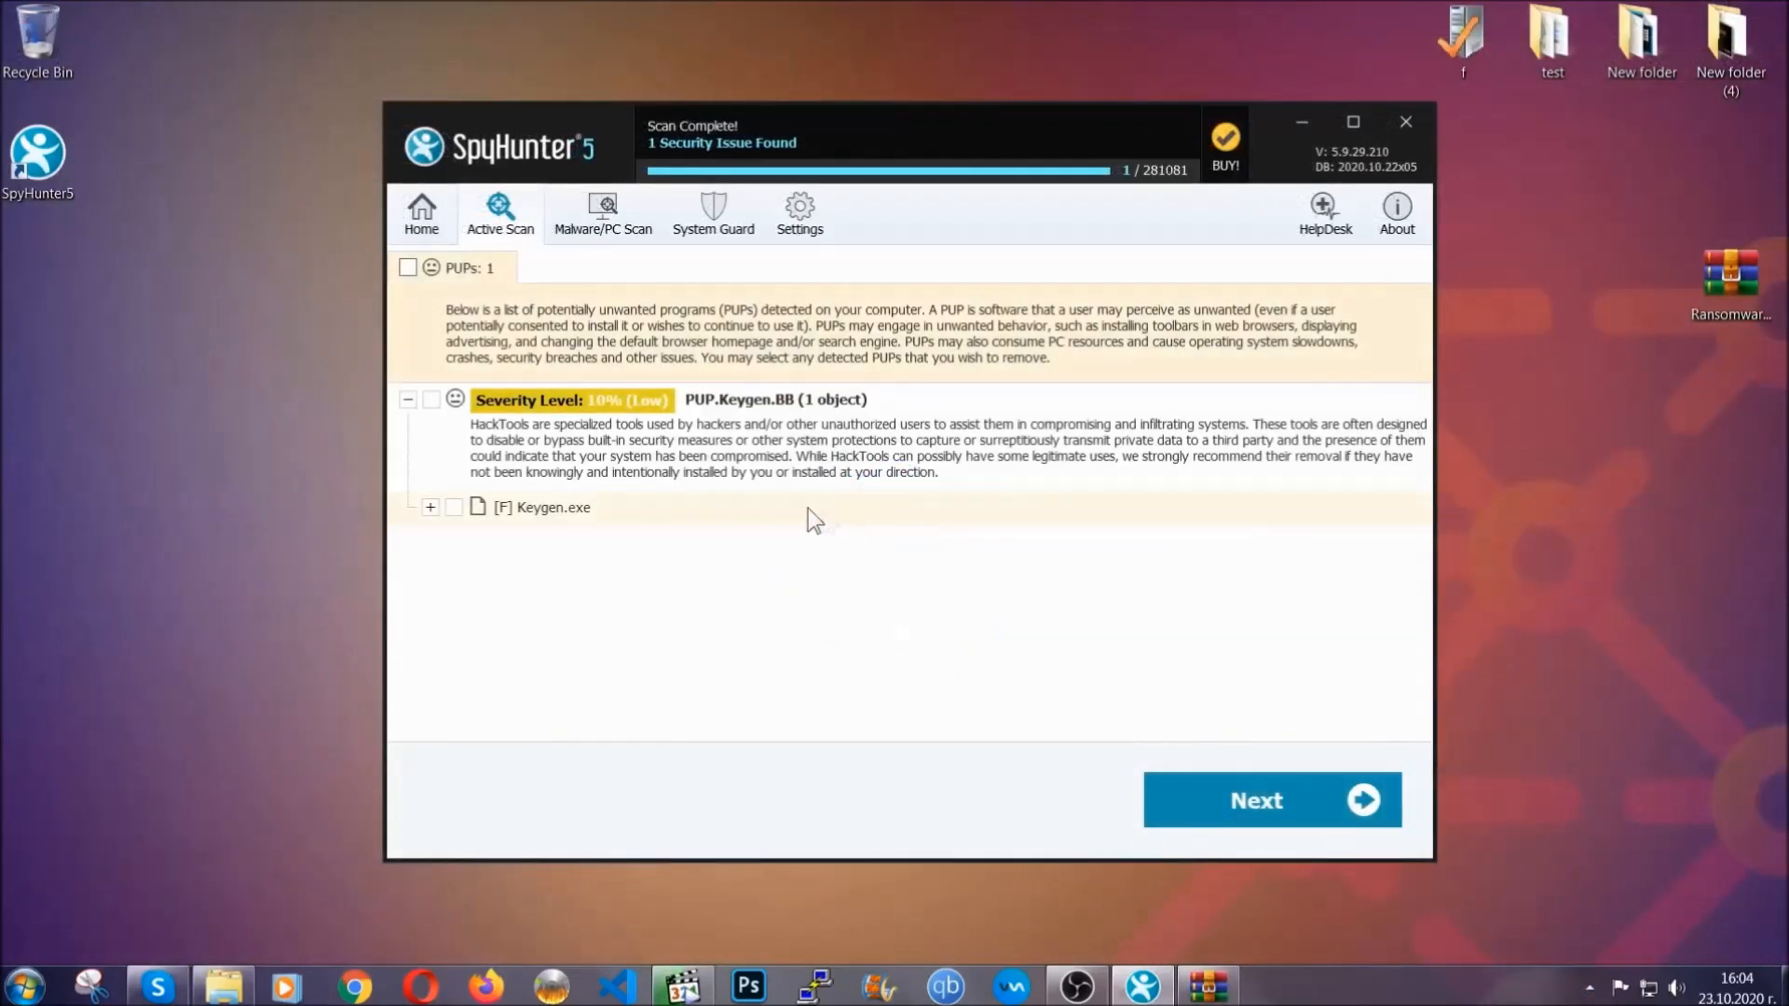
Tick the PUPs checkbox so the detected Keygen.exe threat is marked for removal.
click(408, 268)
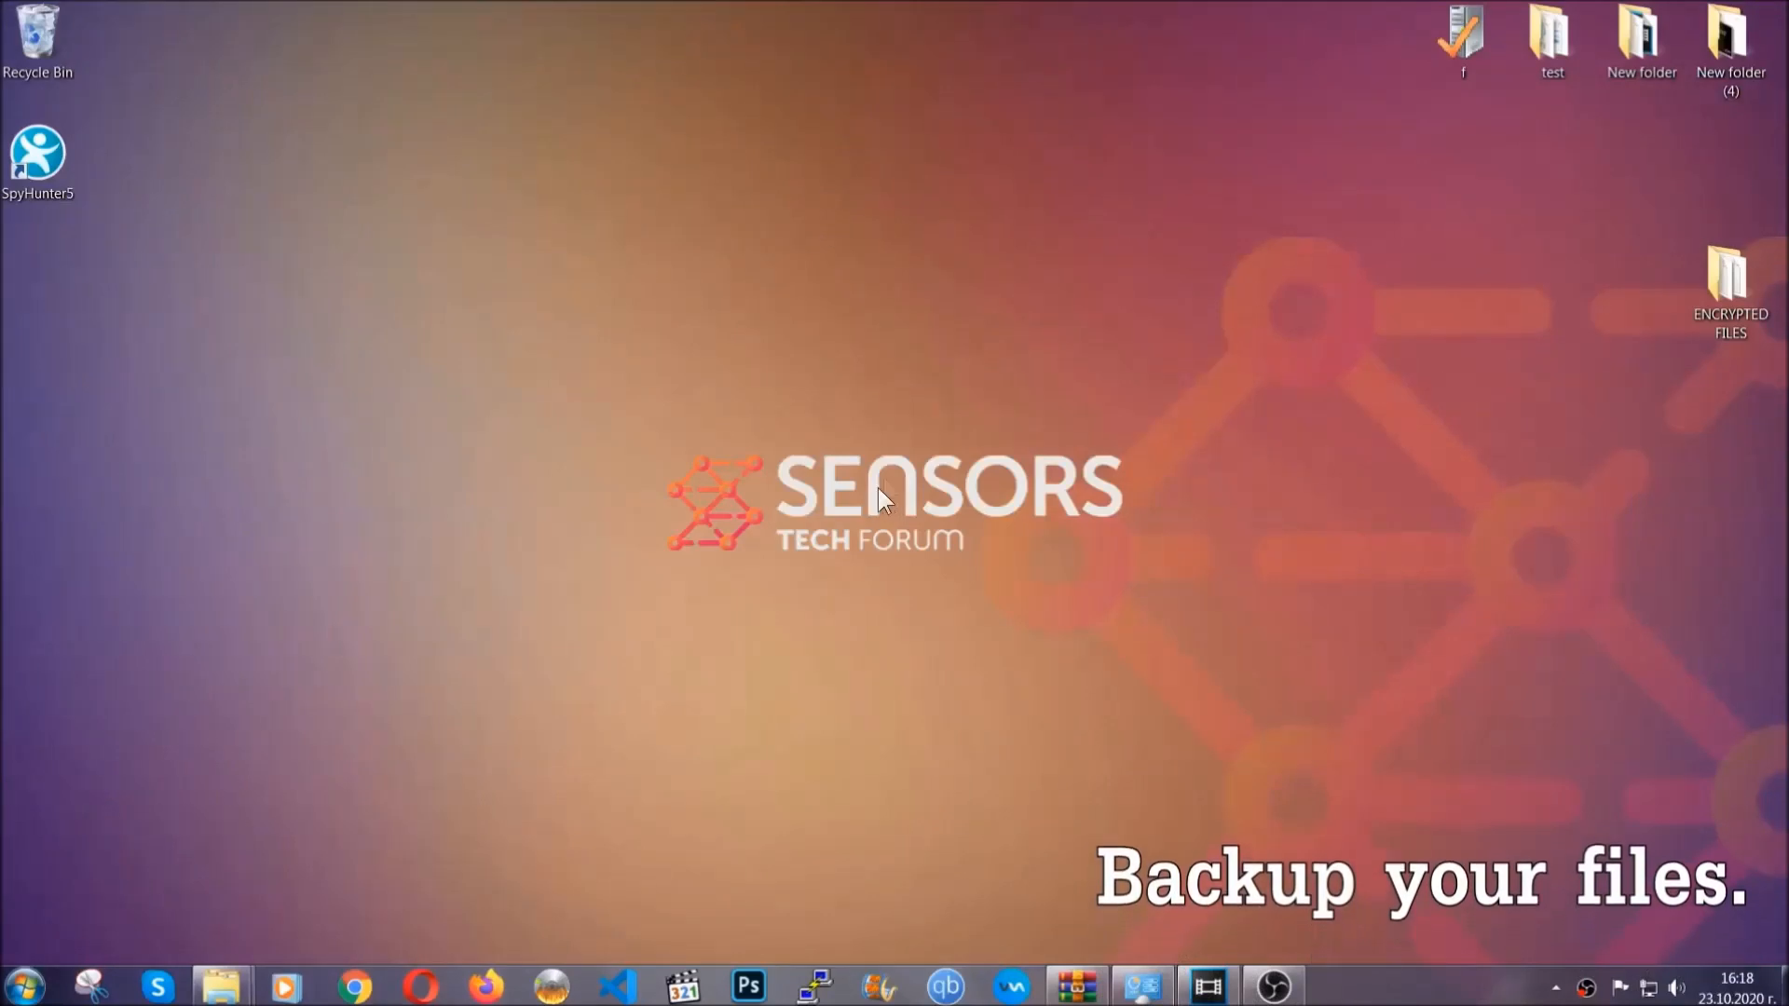
Copy all six encrypted files from the ENCRYPTED FILES folder.
click(1718, 286)
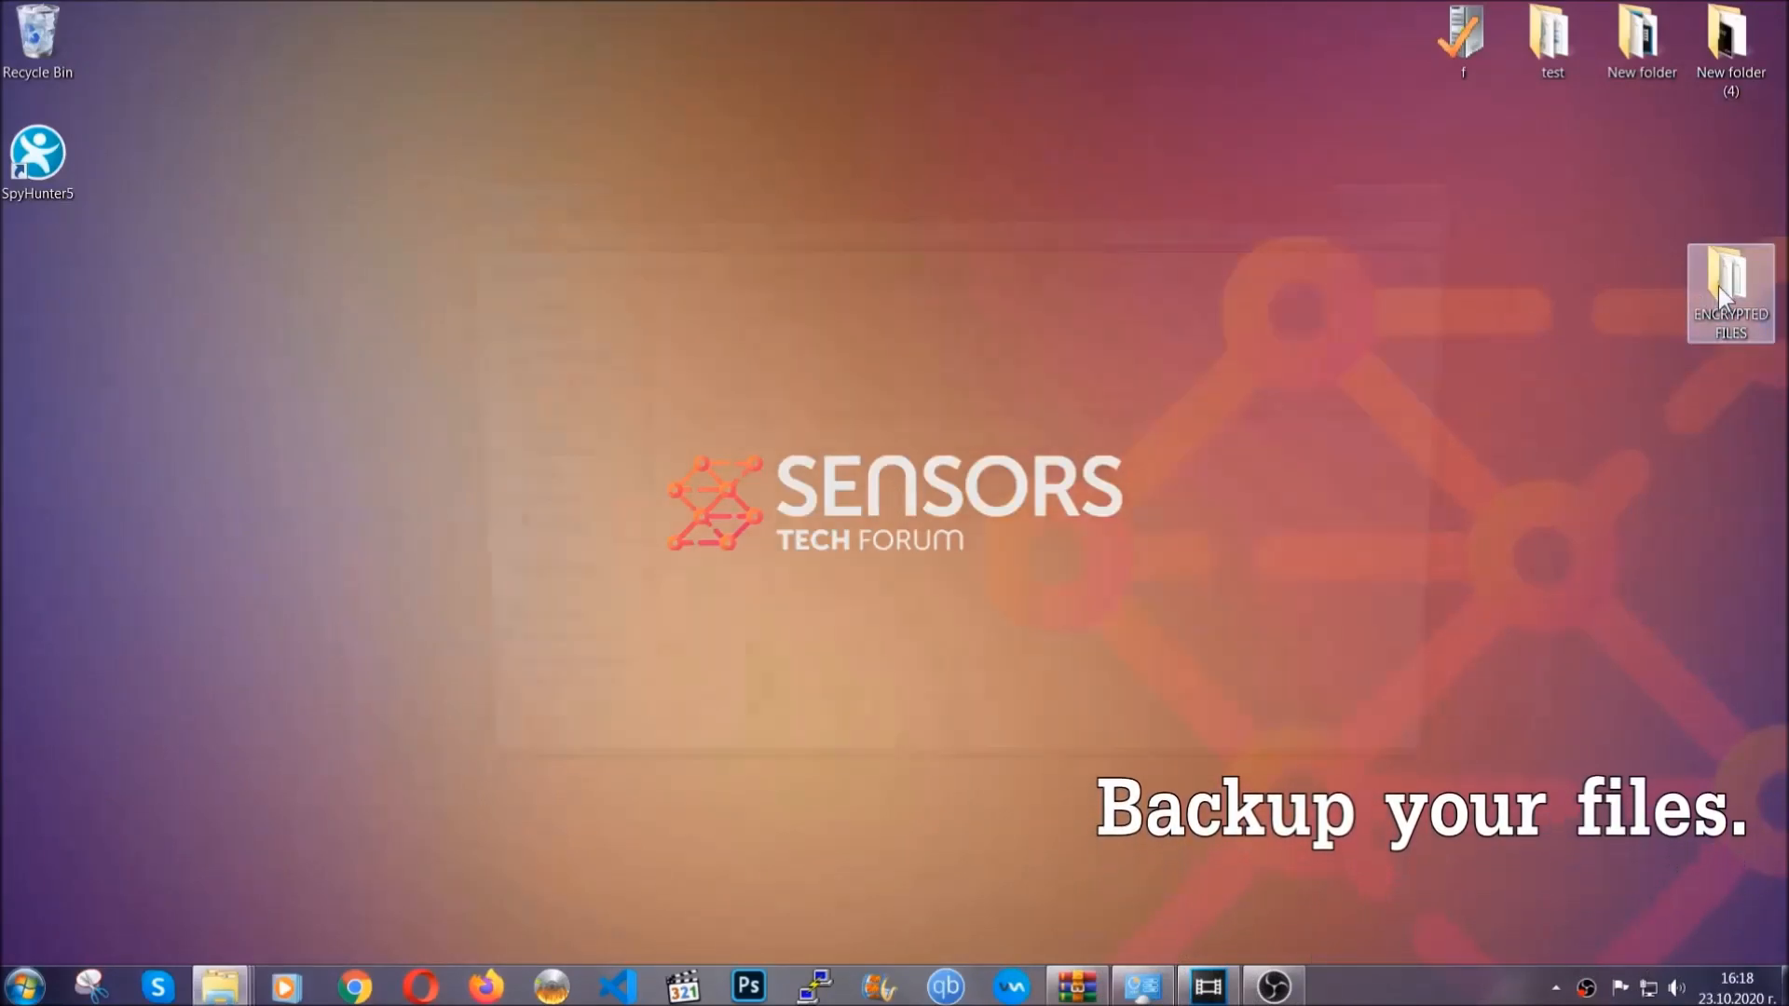
double_click(1717, 287)
drag(666, 465, 1400, 331)
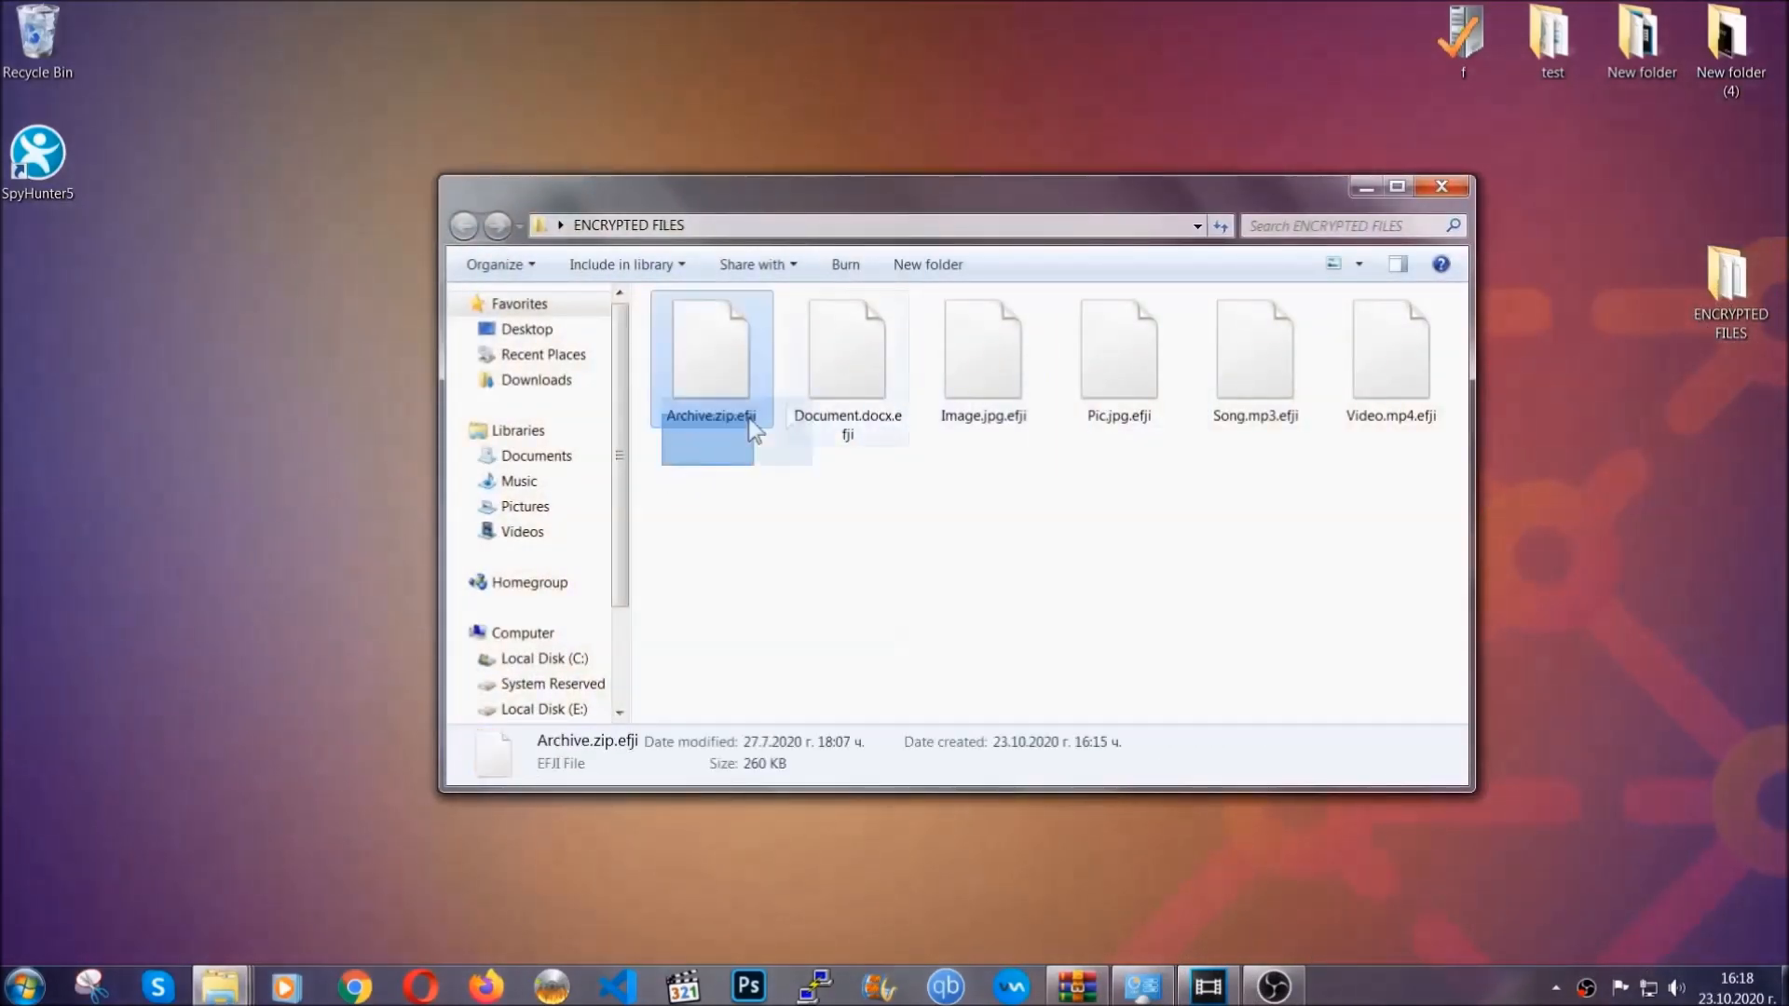
right_click(1399, 332)
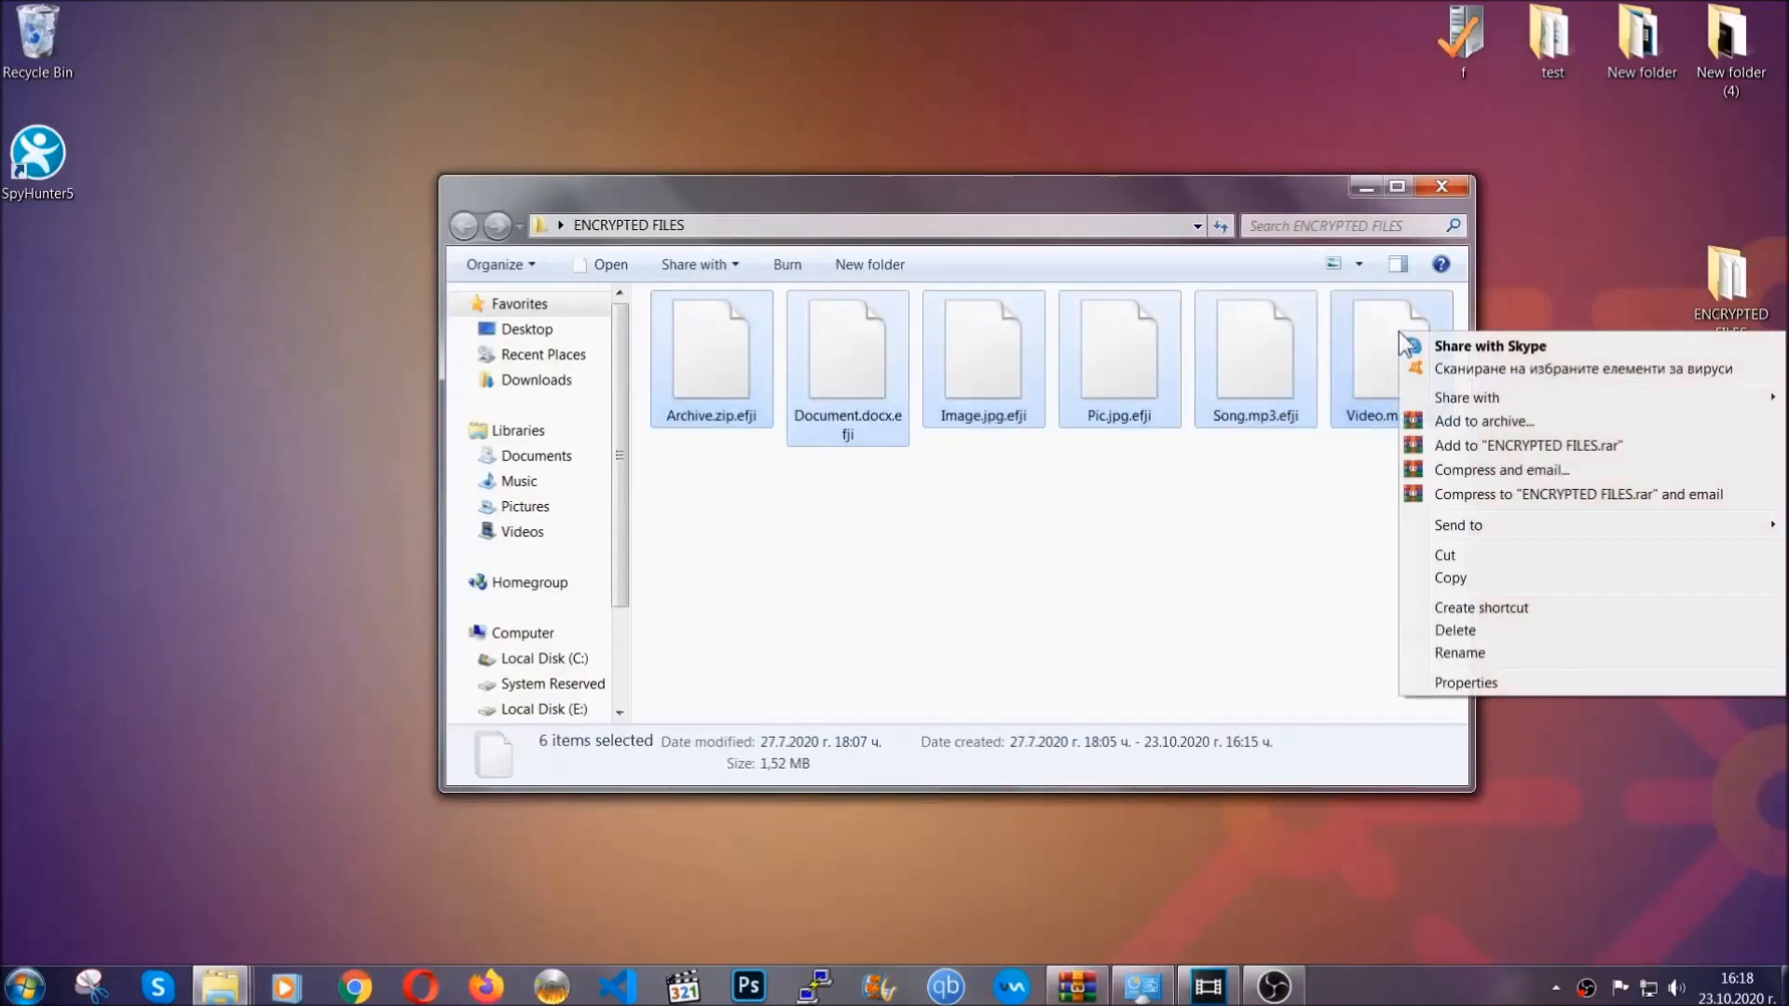
click(1451, 578)
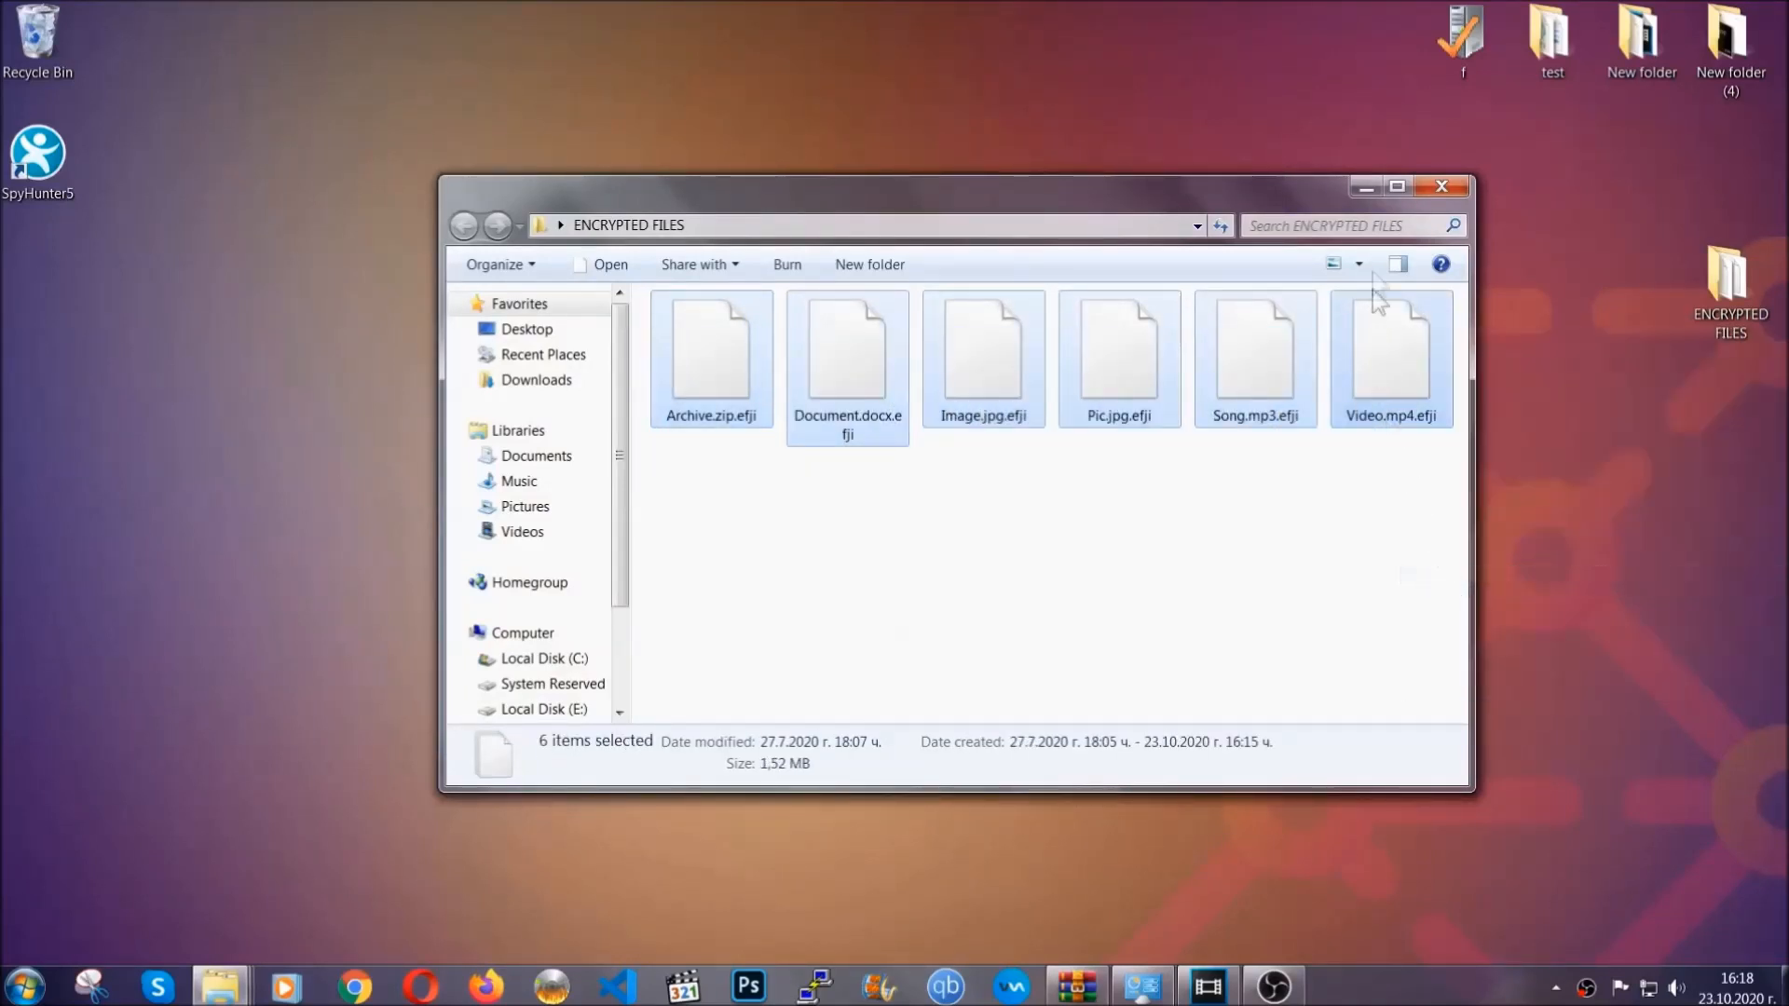
click(1372, 186)
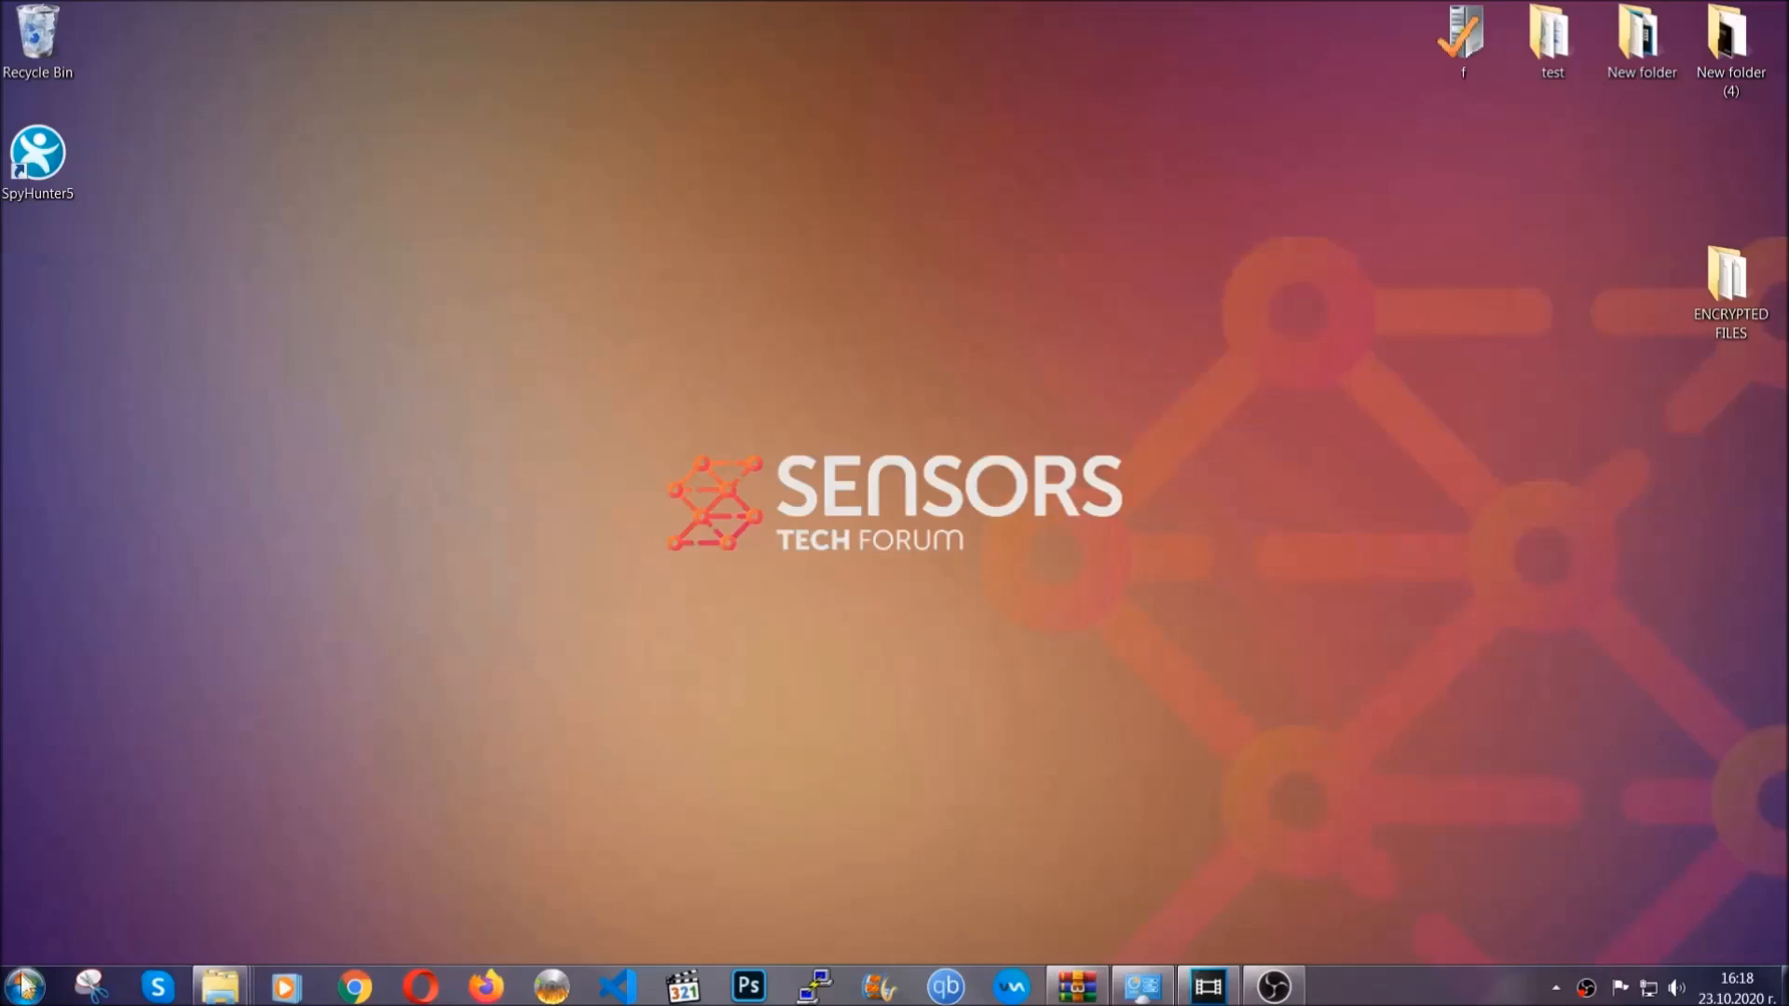
Paste the copied files onto FLASH DRIVE (H:) via Computer, then close the window.
click(24, 987)
click(338, 700)
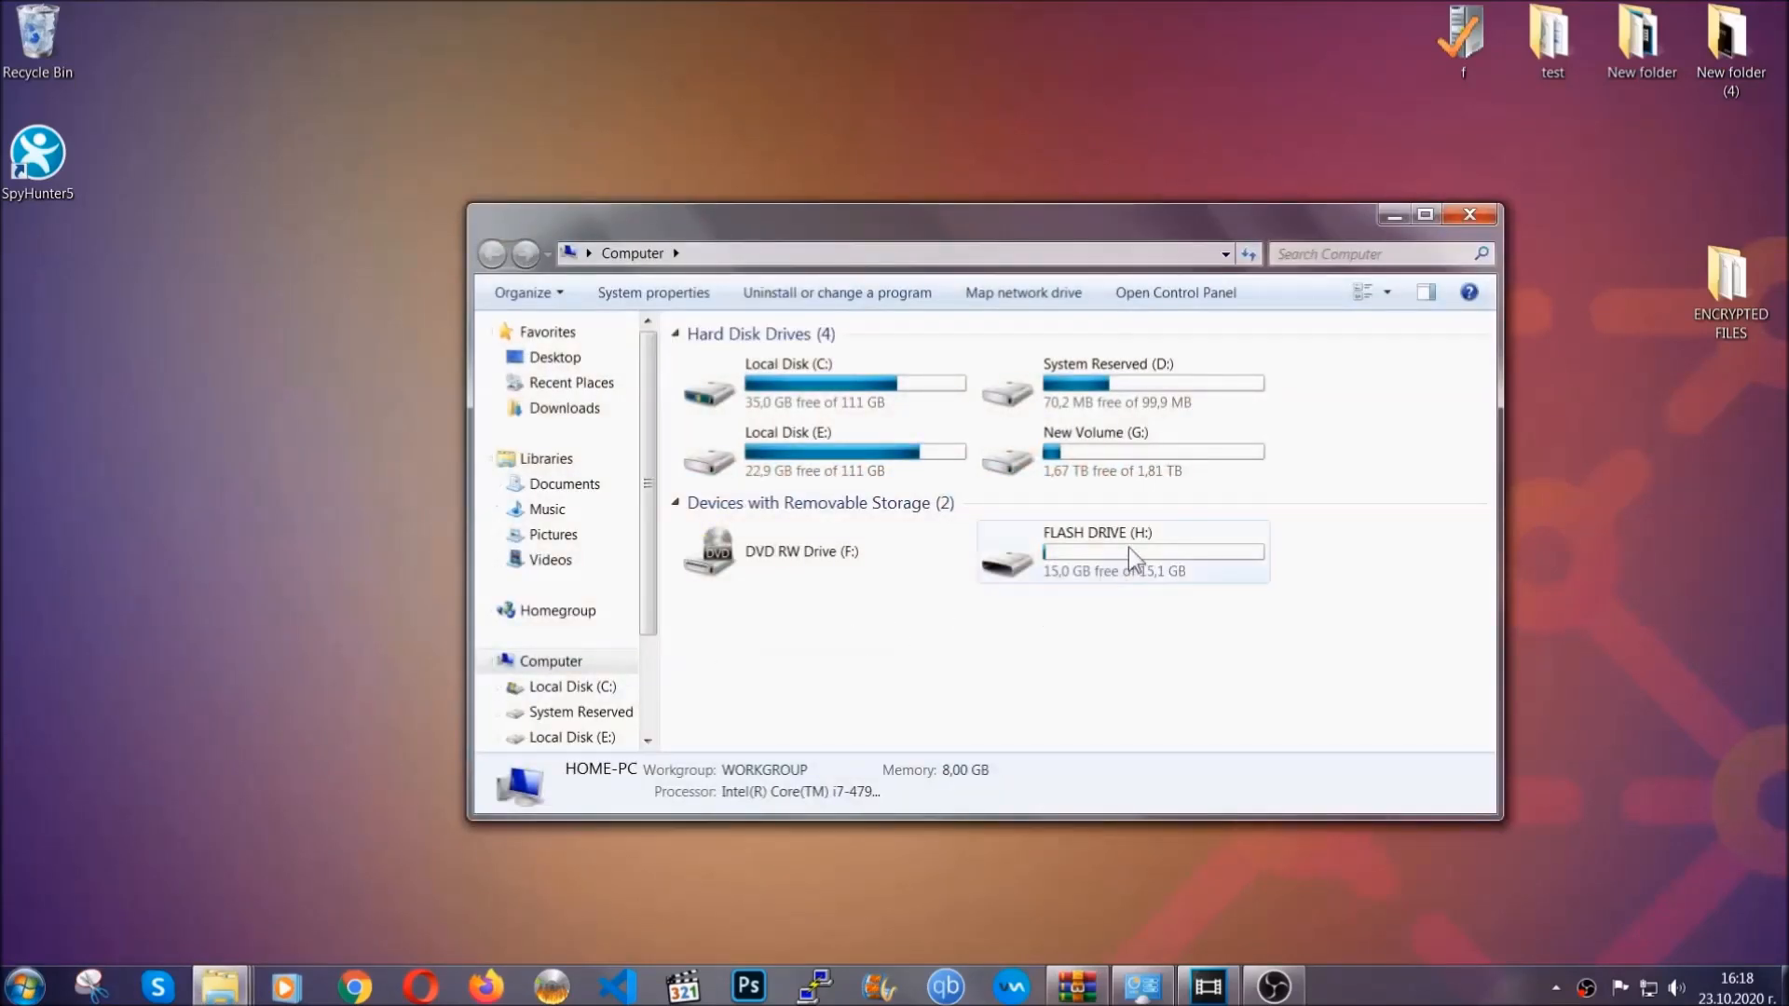
double_click(1129, 547)
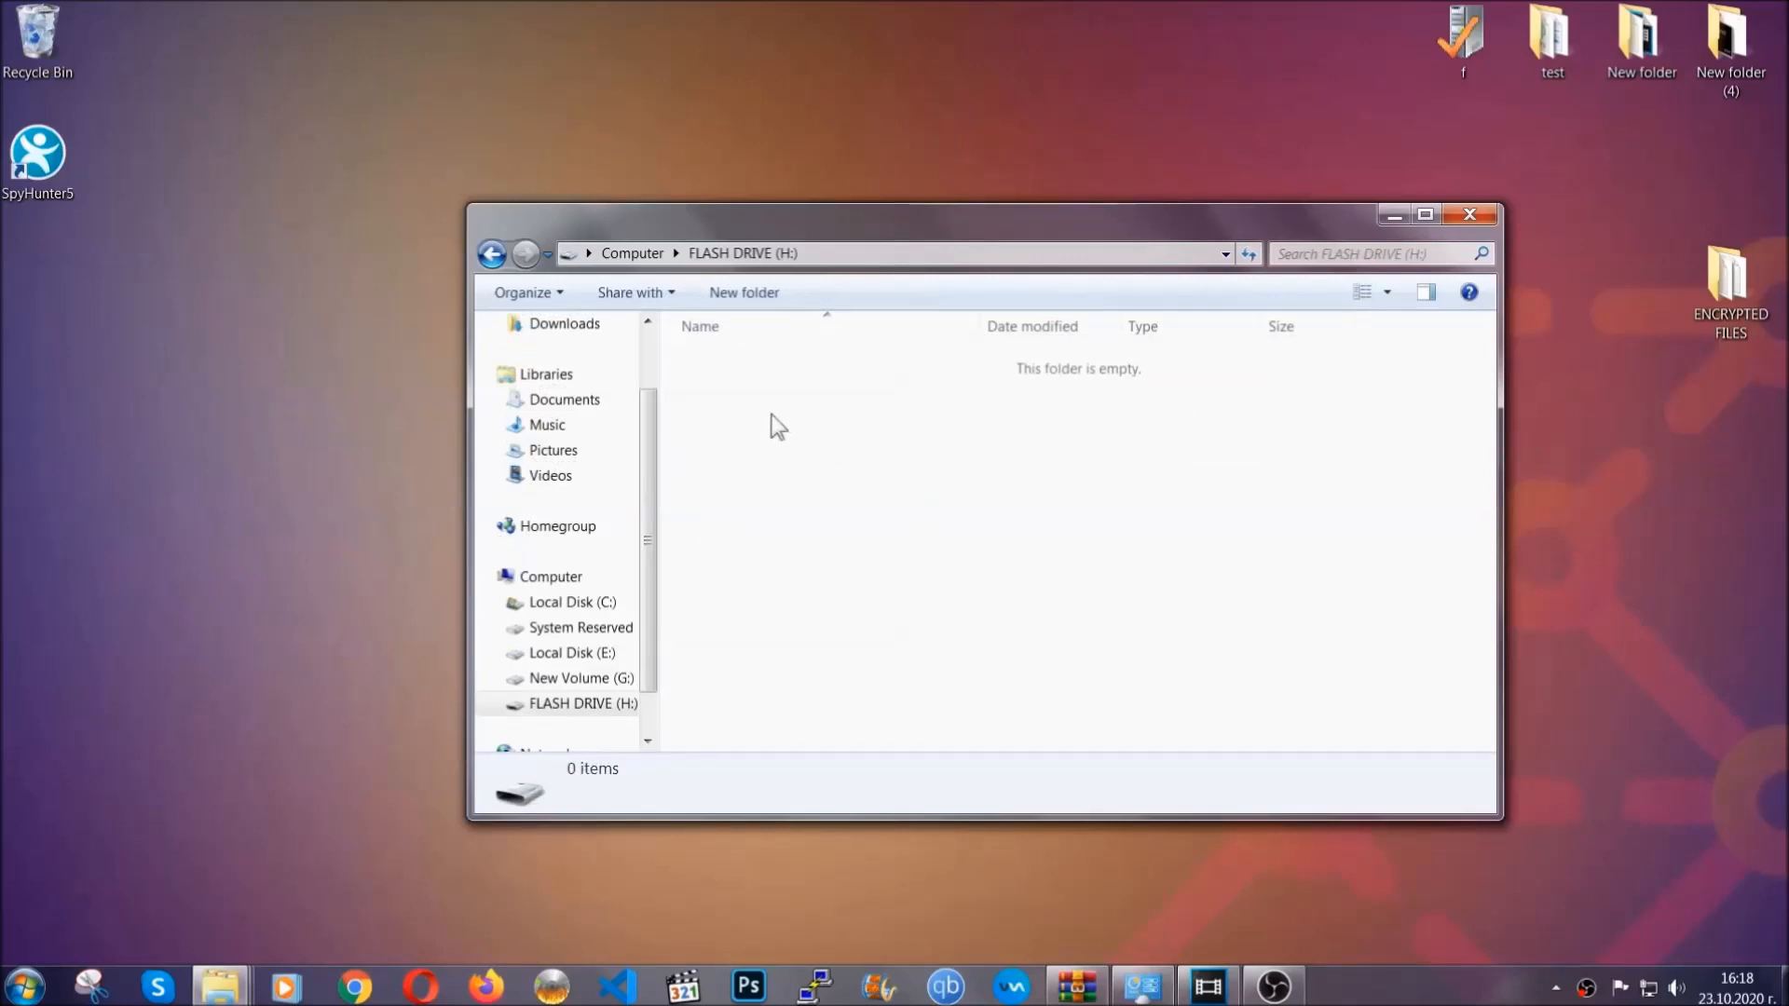
right_click(772, 416)
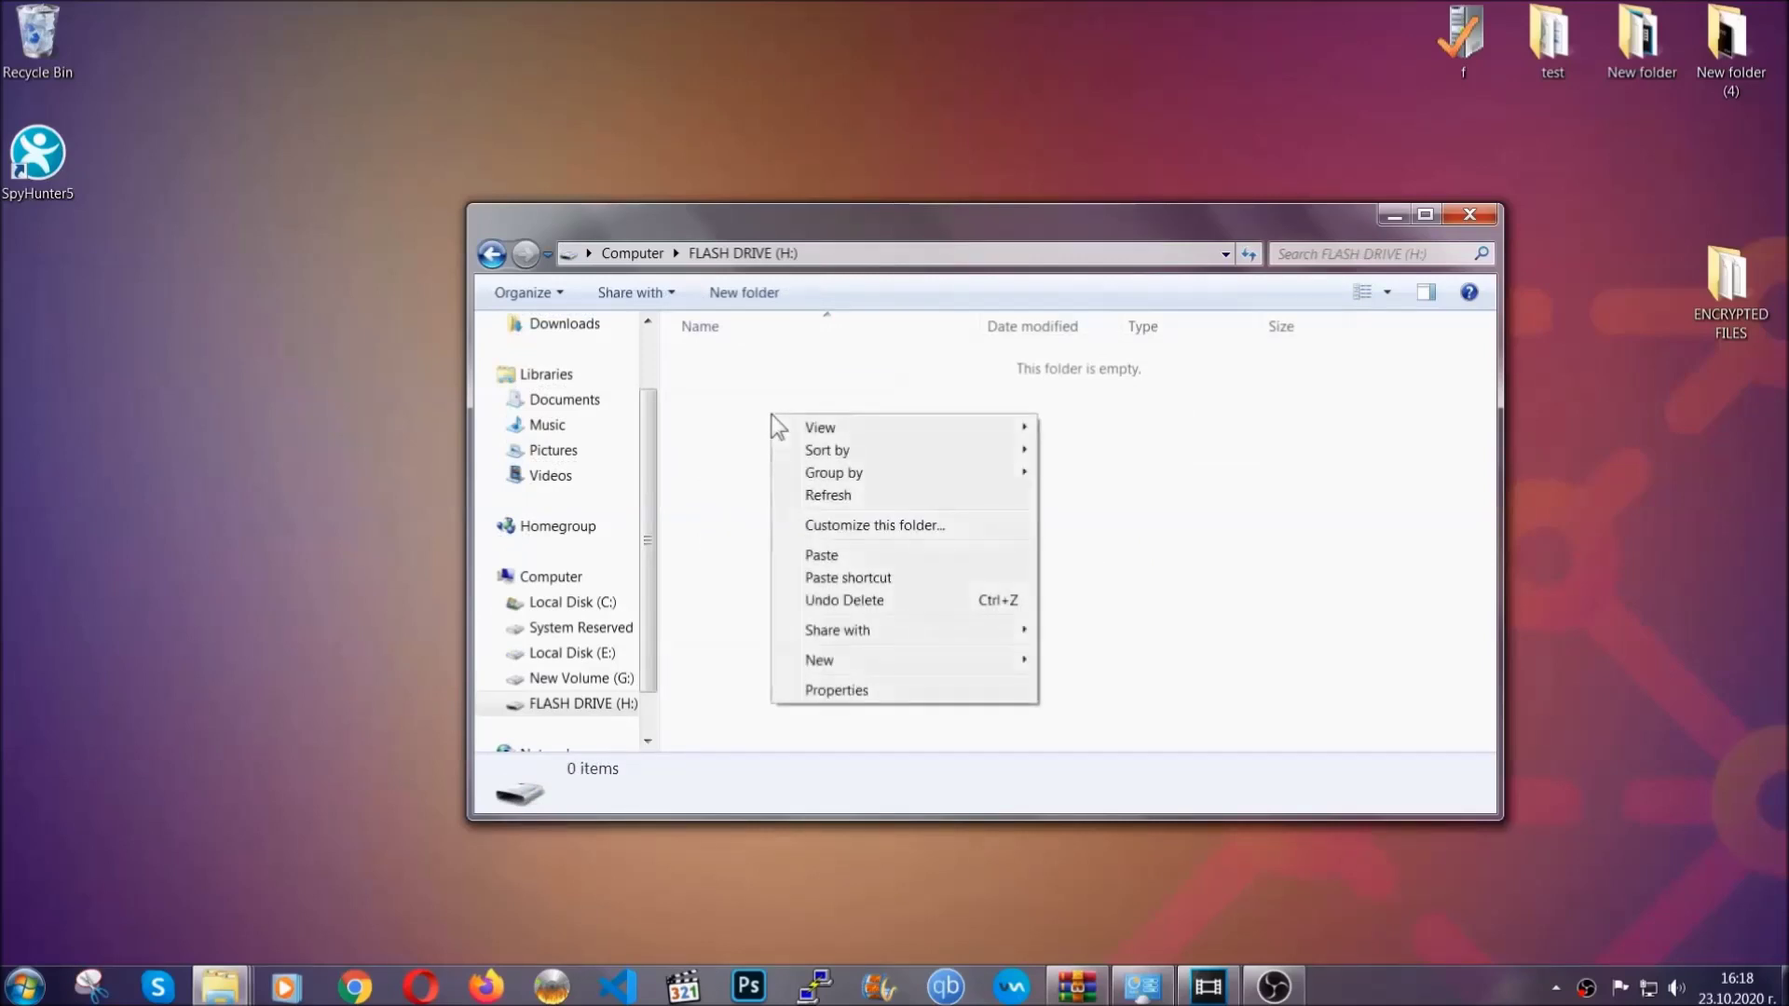
click(815, 556)
click(815, 558)
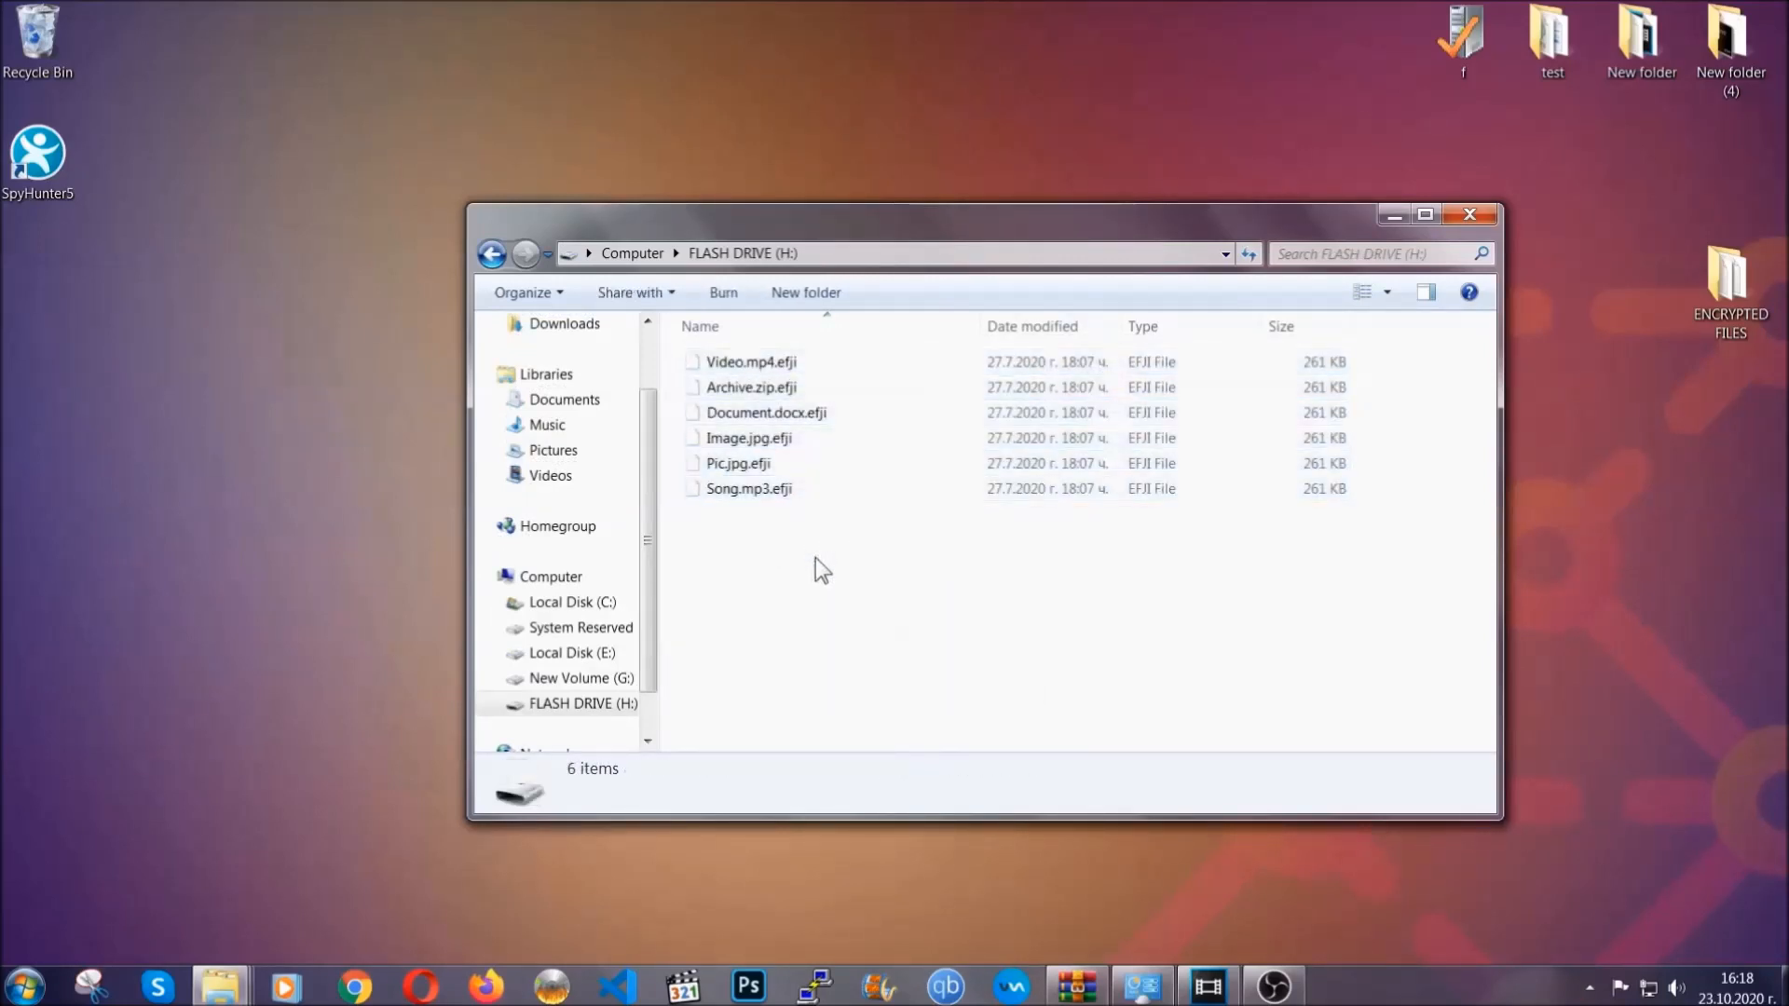
click(1479, 218)
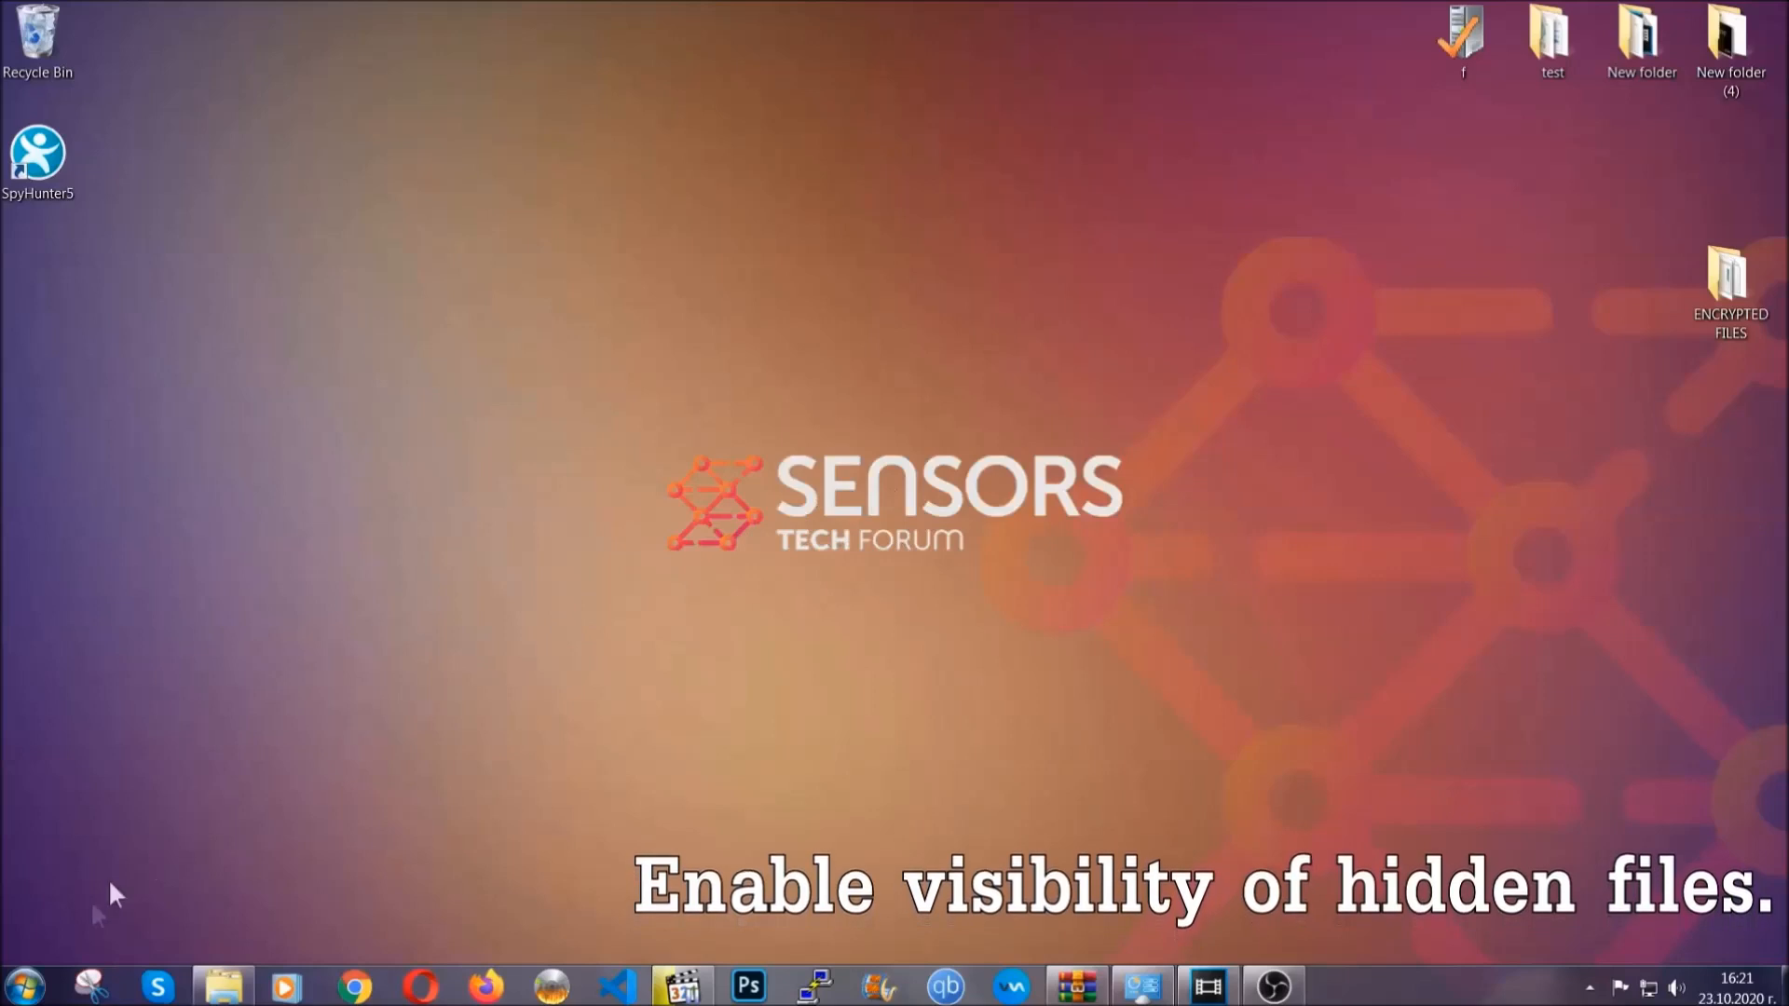
Enable 'Show hidden files, folders, and drives' in Folder Options, apply and confirm.
click(25, 987)
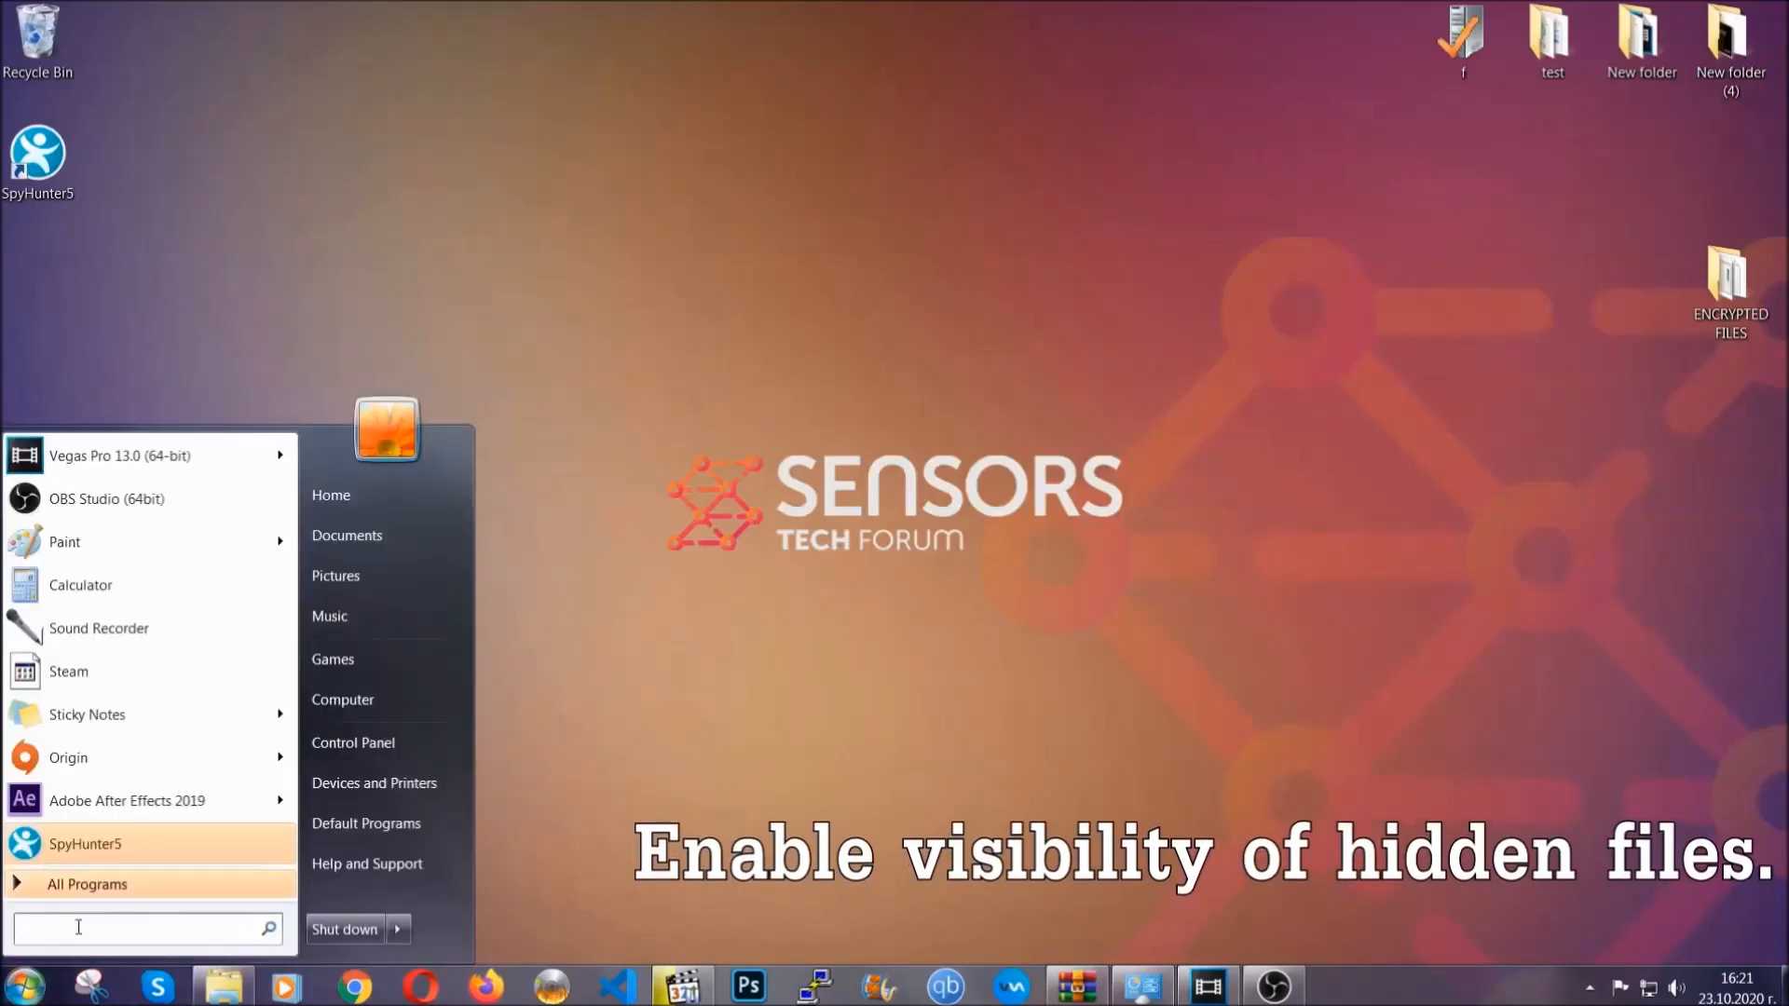
click(75, 934)
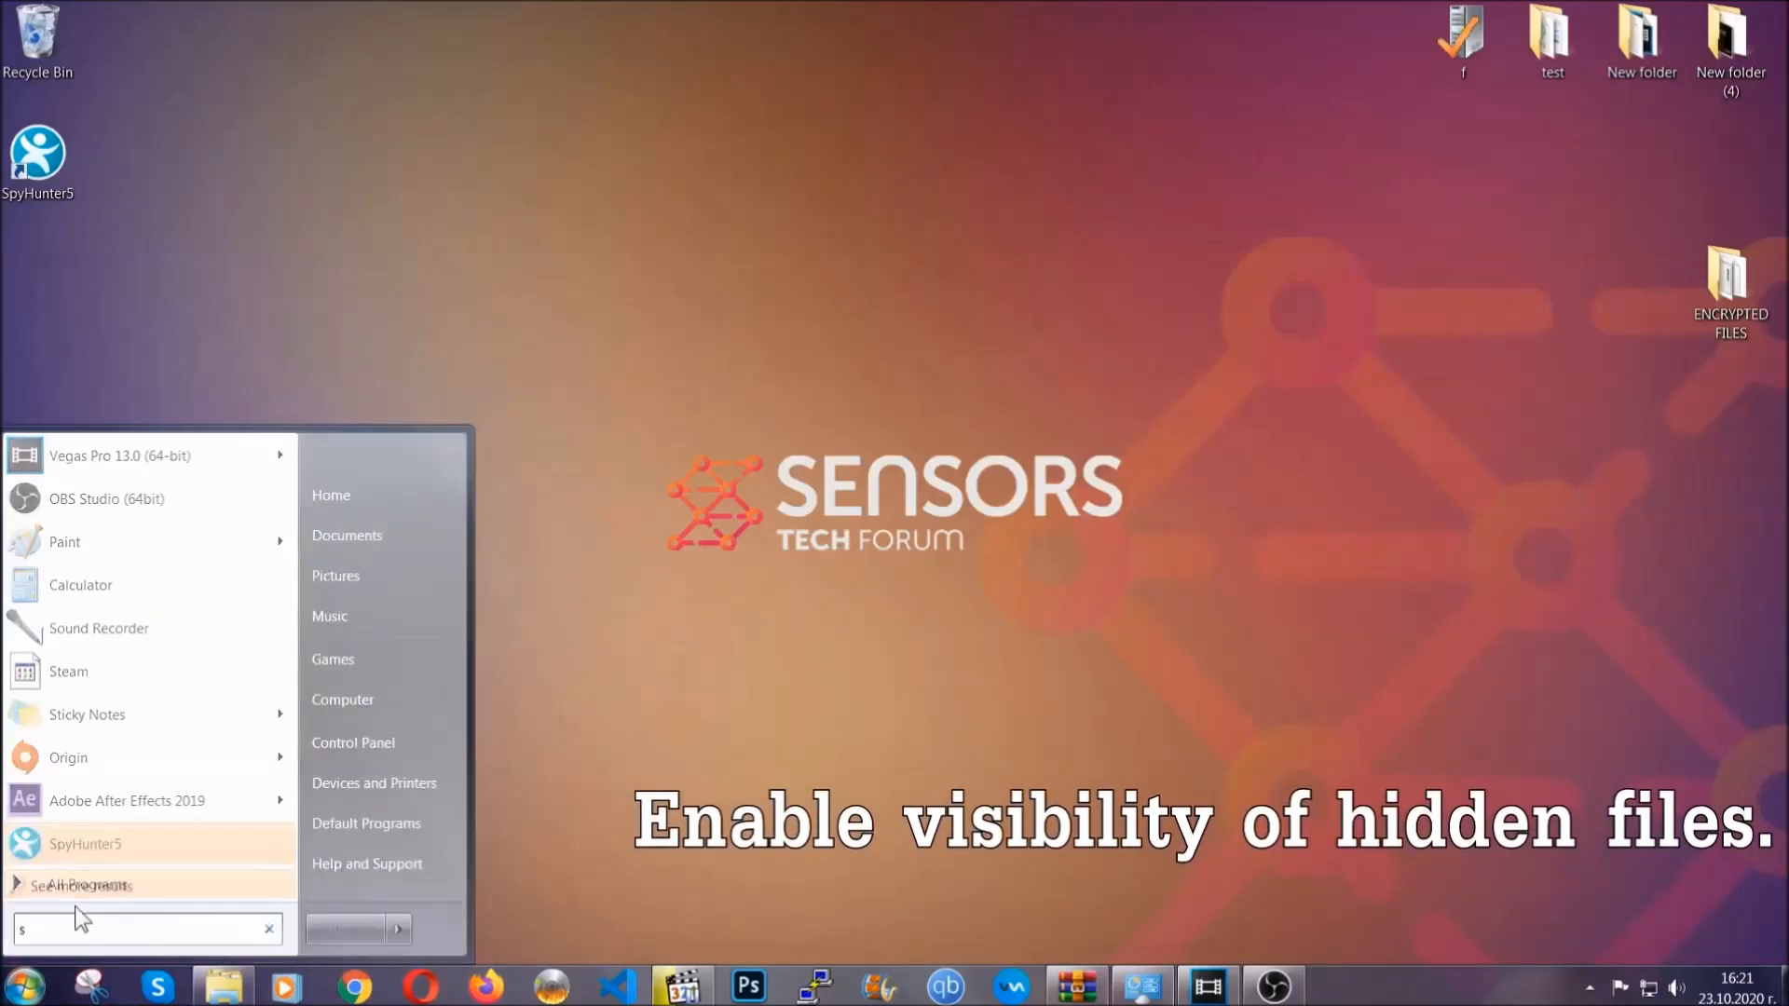
text(show)
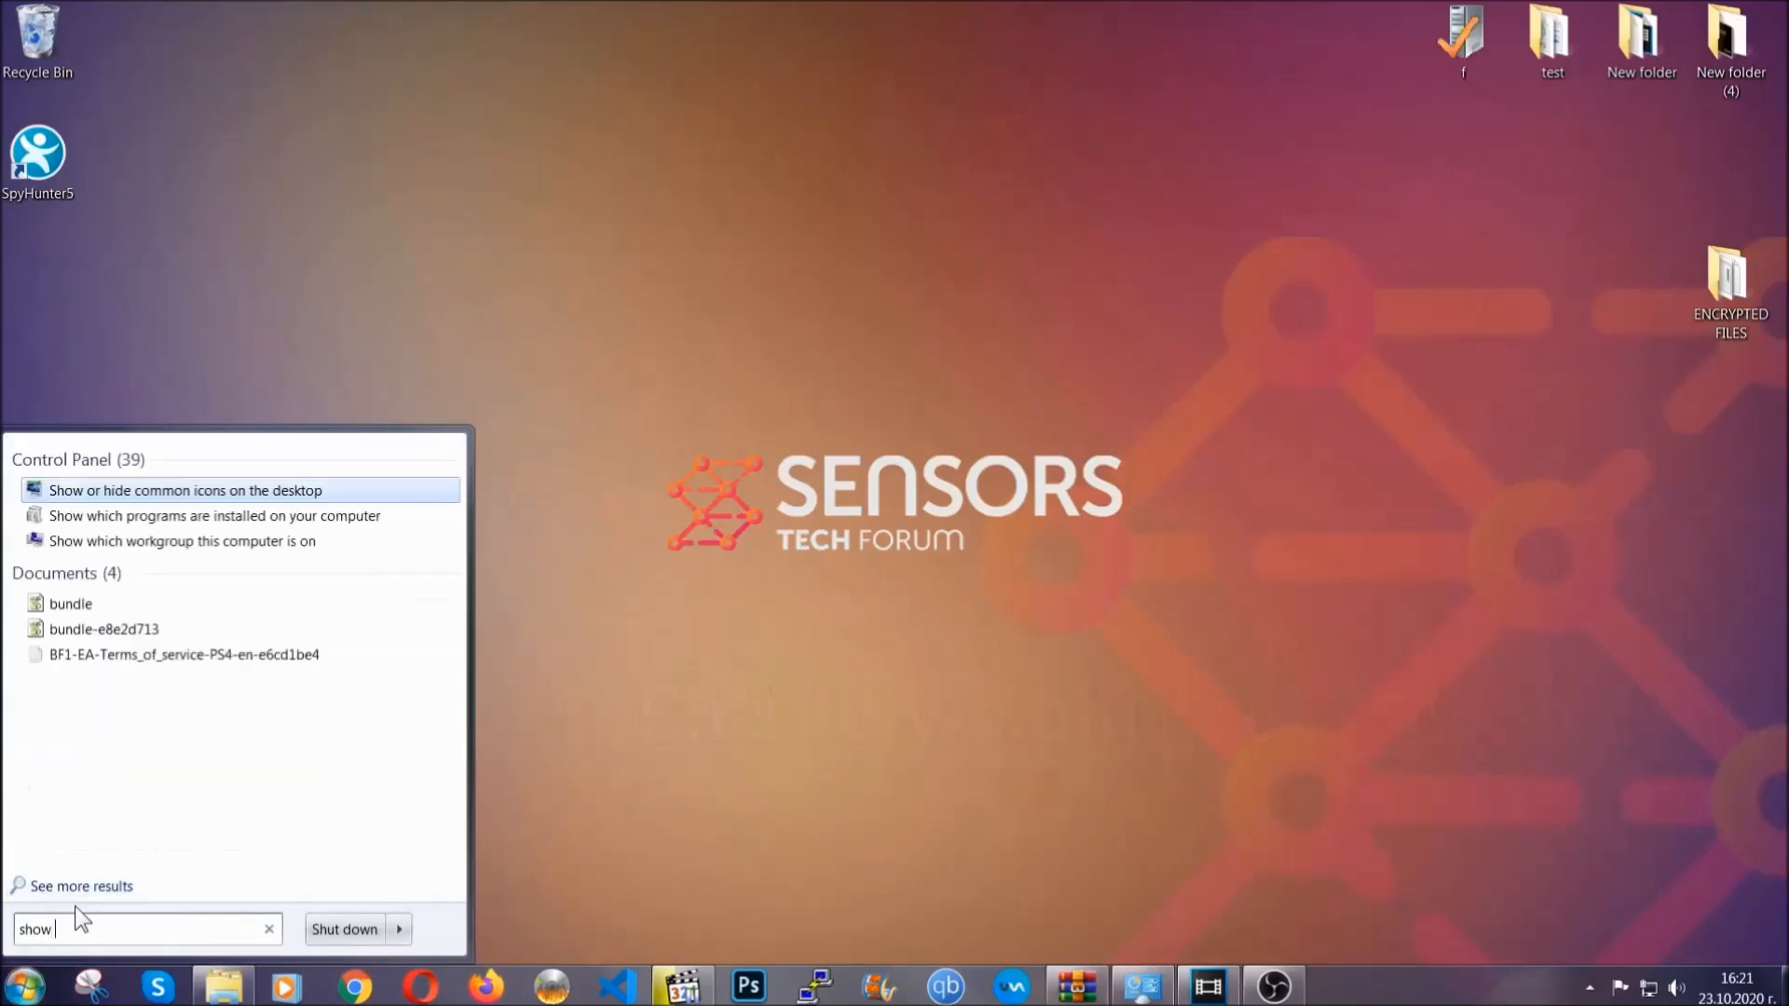
text(hidden files a)
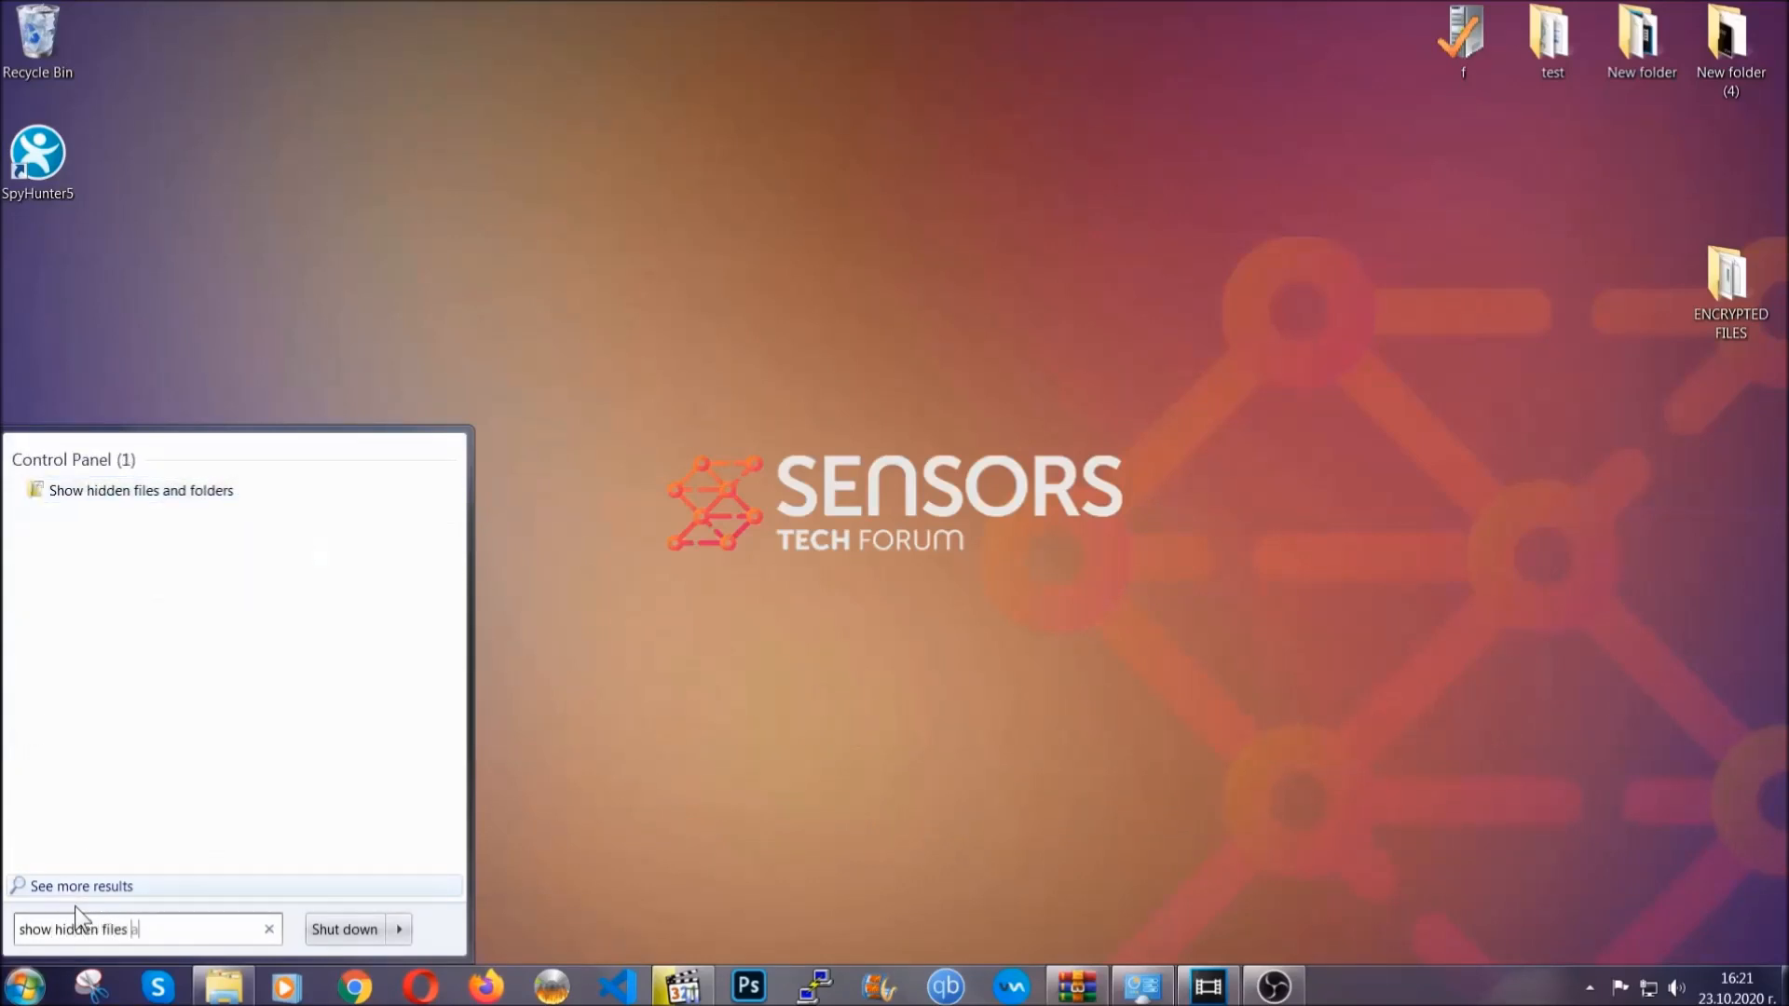
text(nd folders)
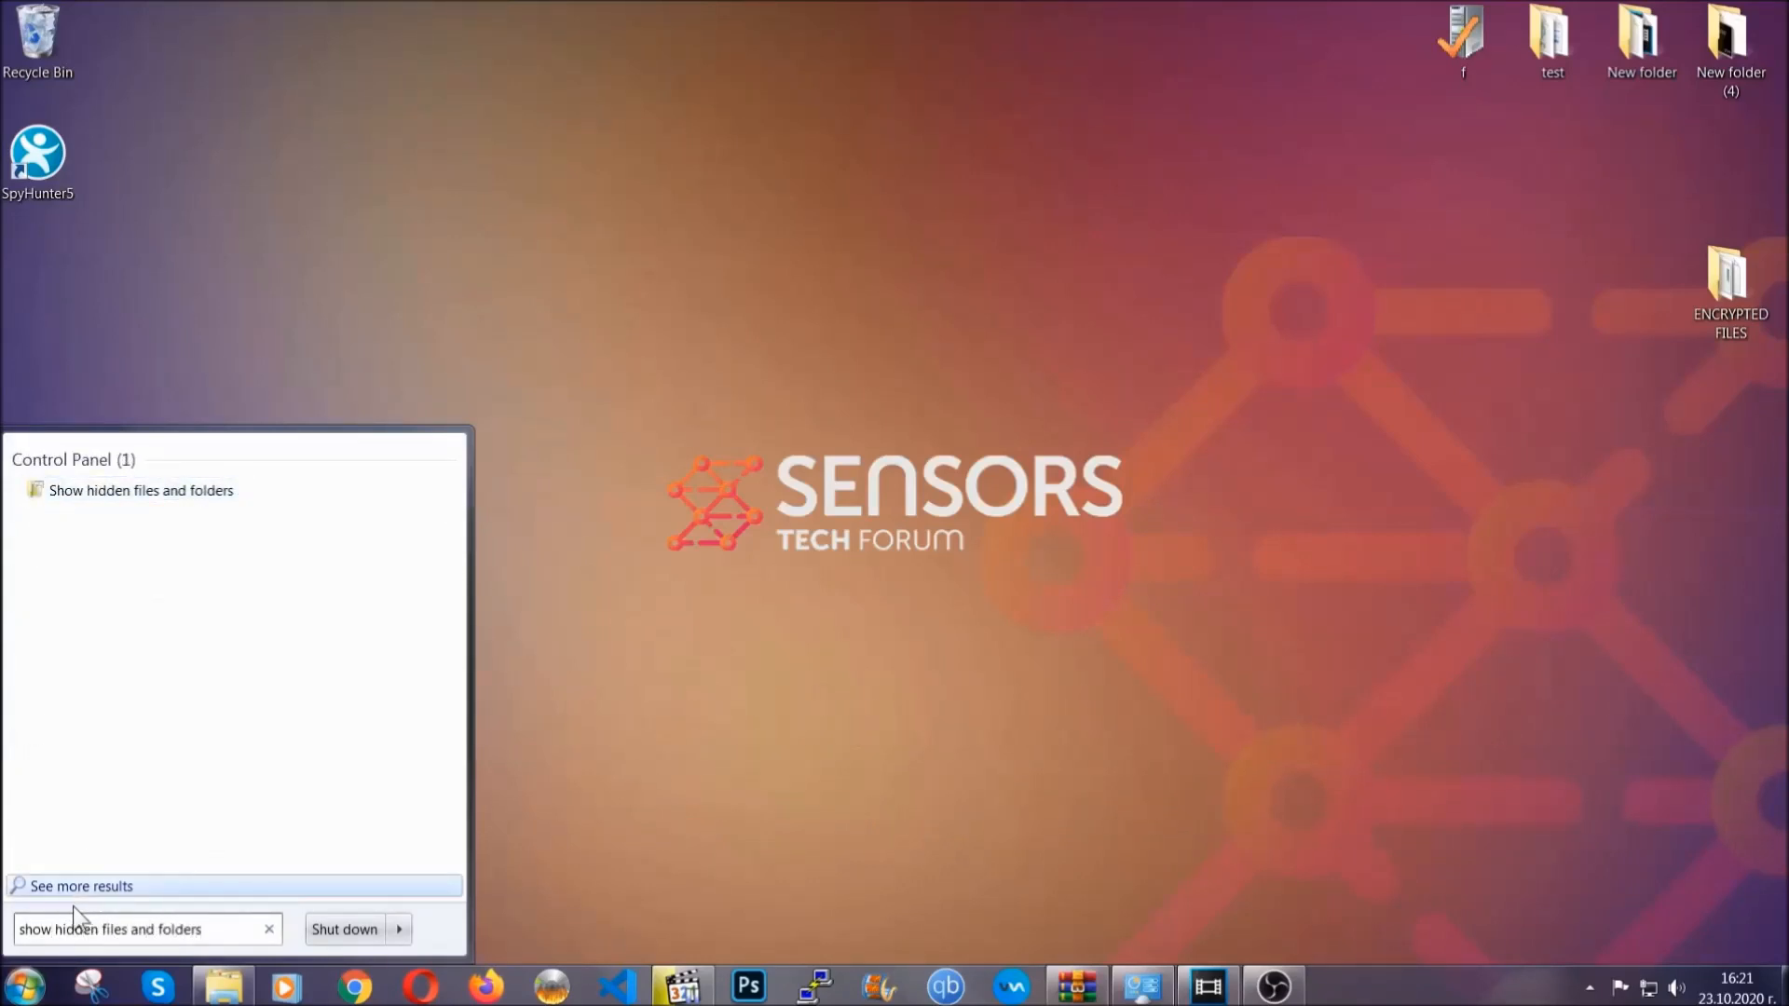
click(213, 497)
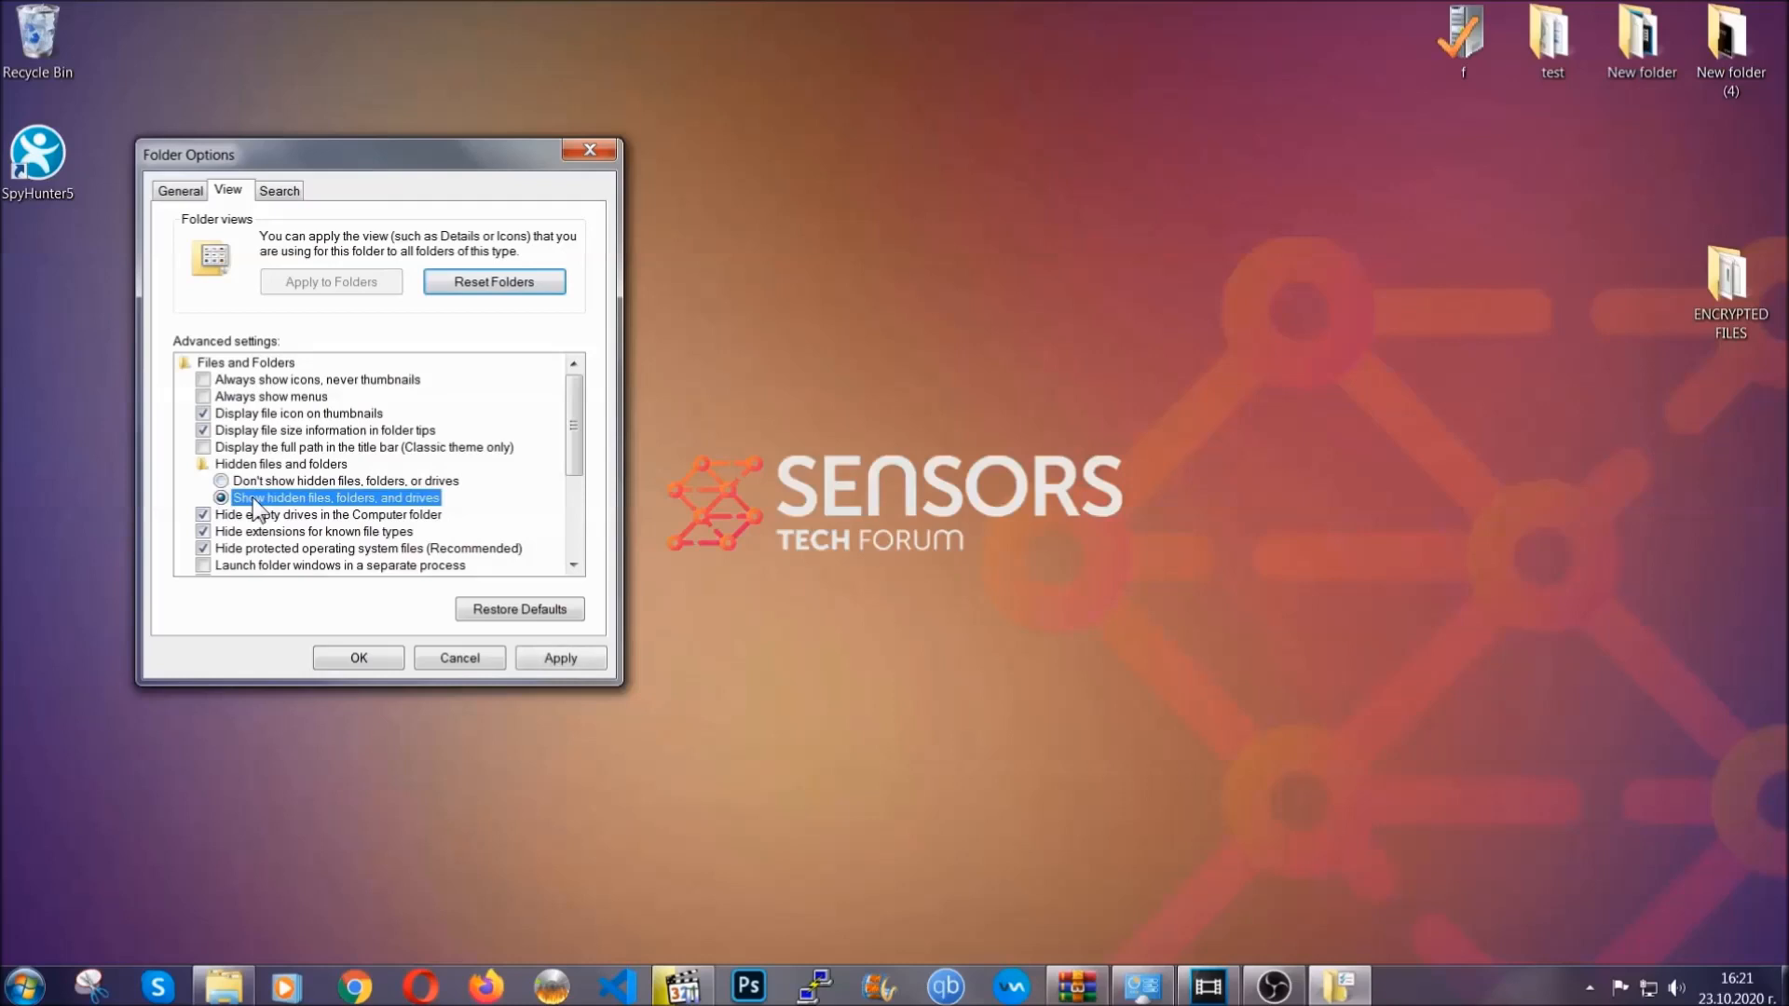
click(558, 659)
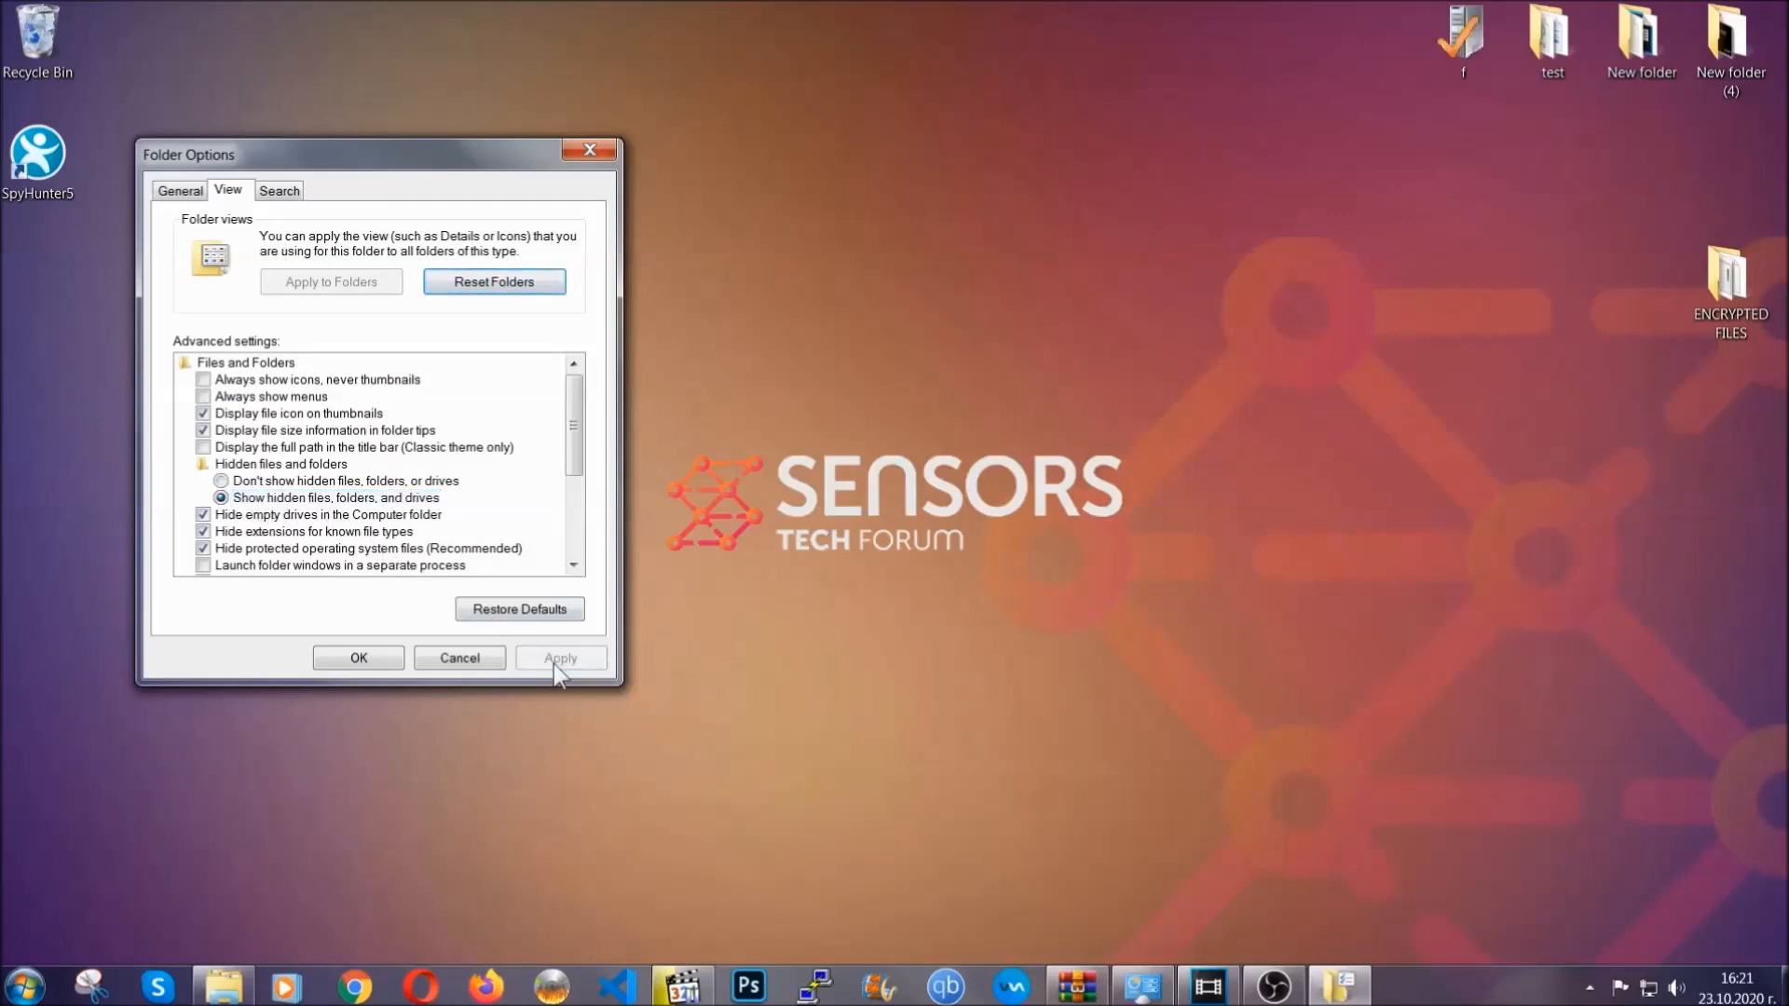
click(349, 658)
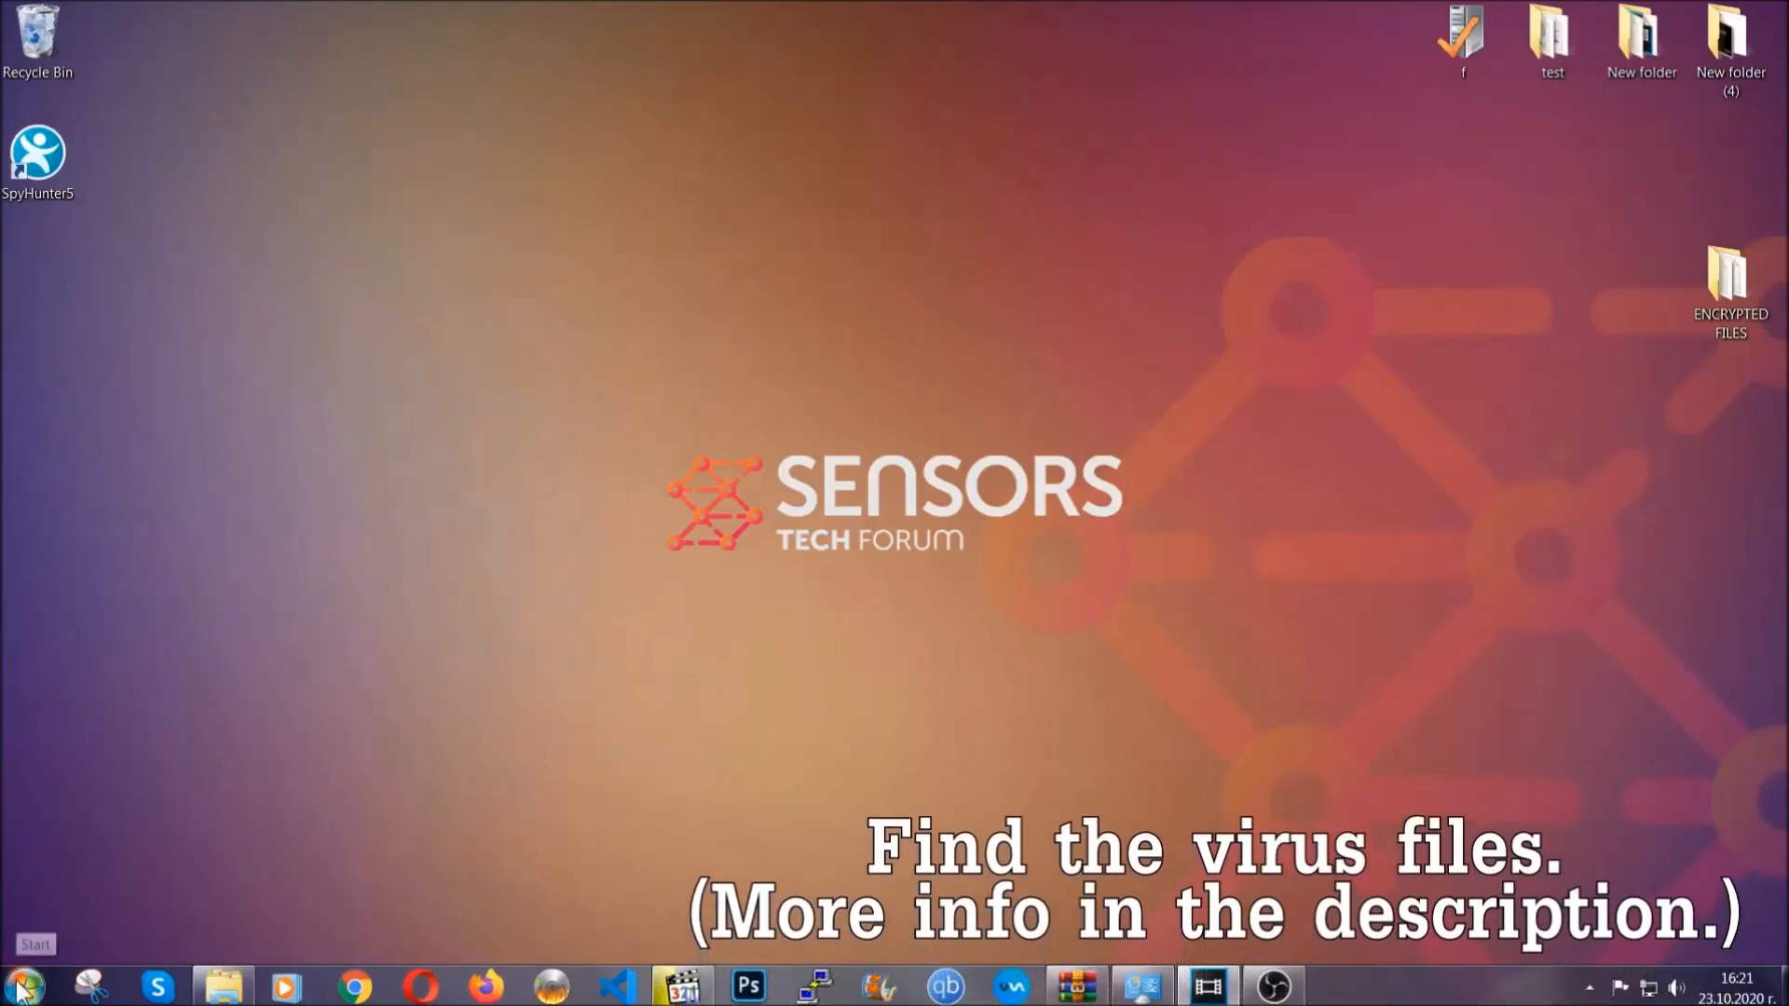
Search Computer for the EXAMPLE VIRUS NAME .exe and select the result.
click(25, 987)
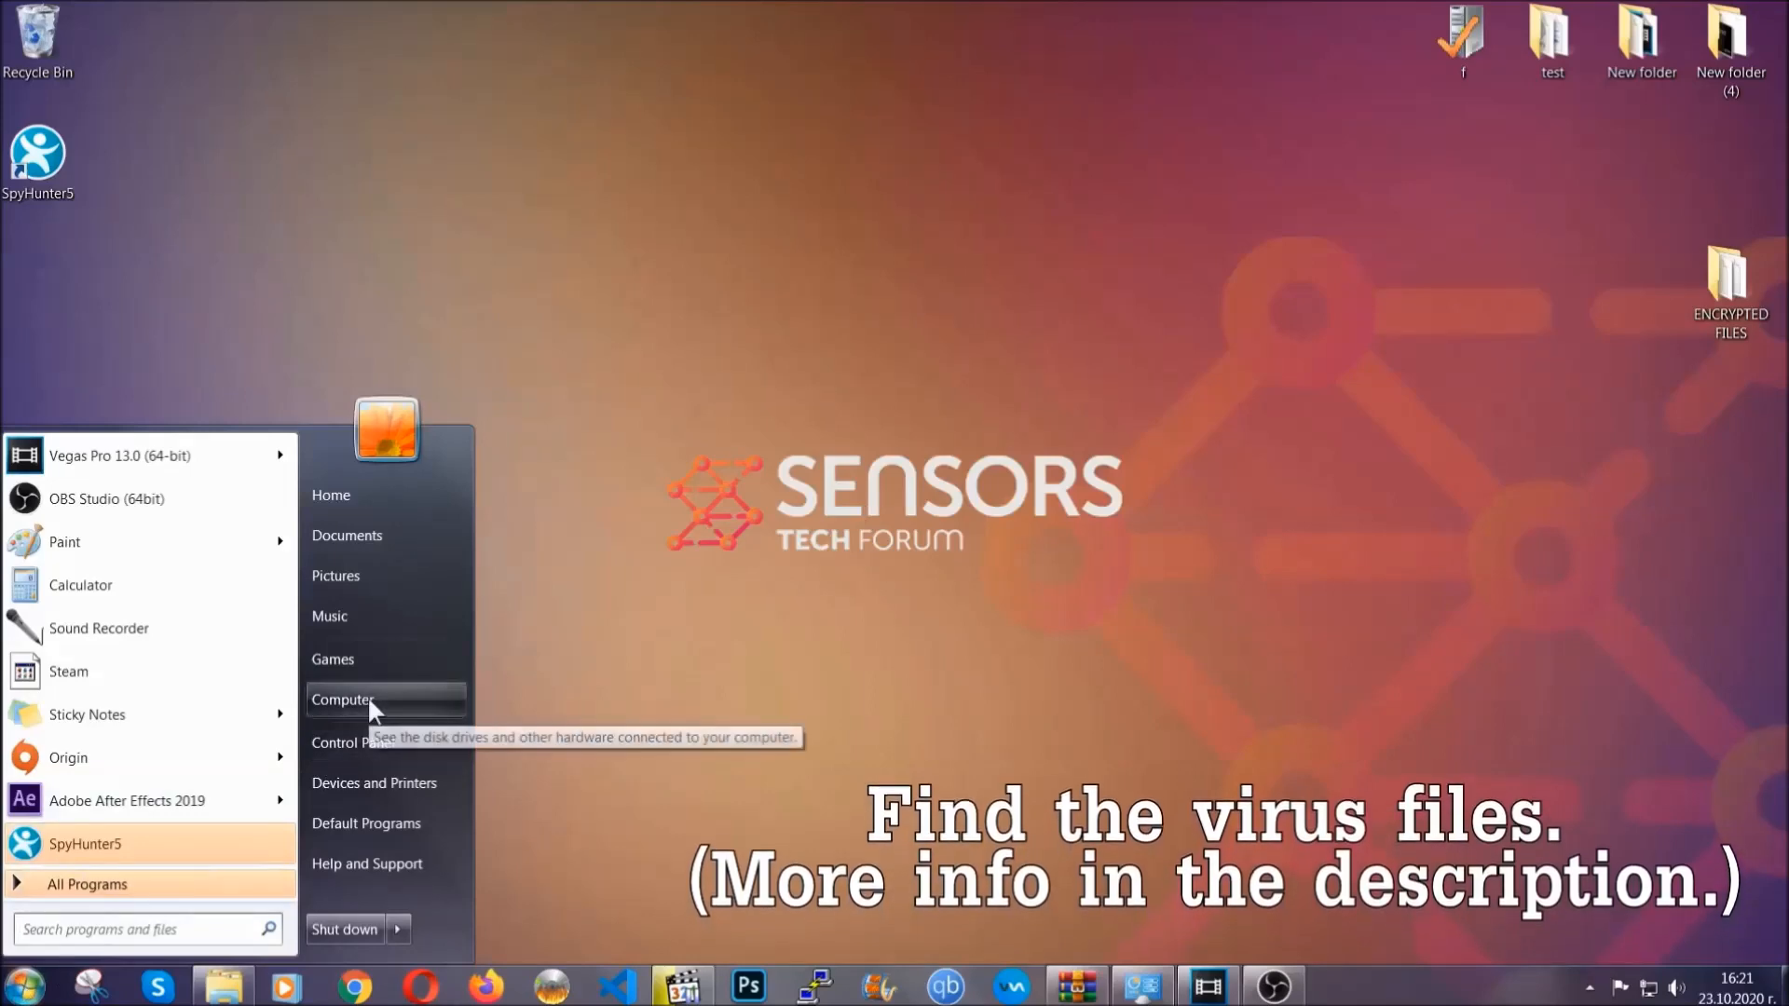
click(343, 699)
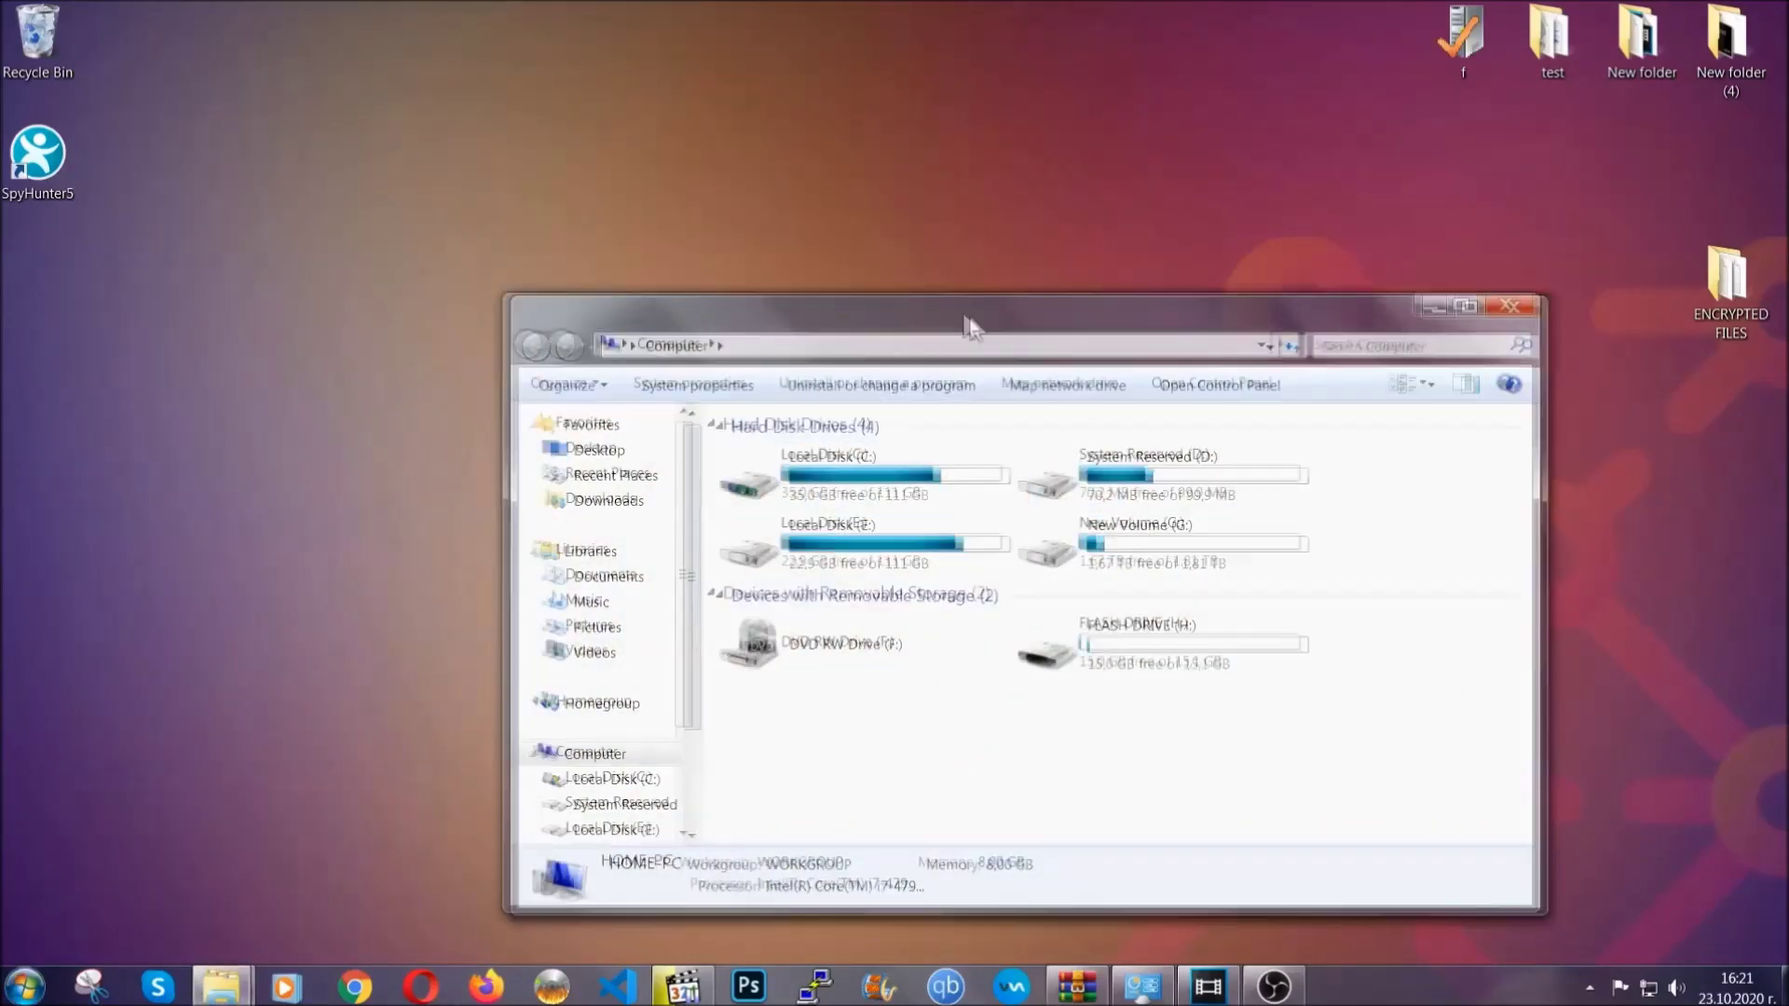
drag(972, 327, 854, 238)
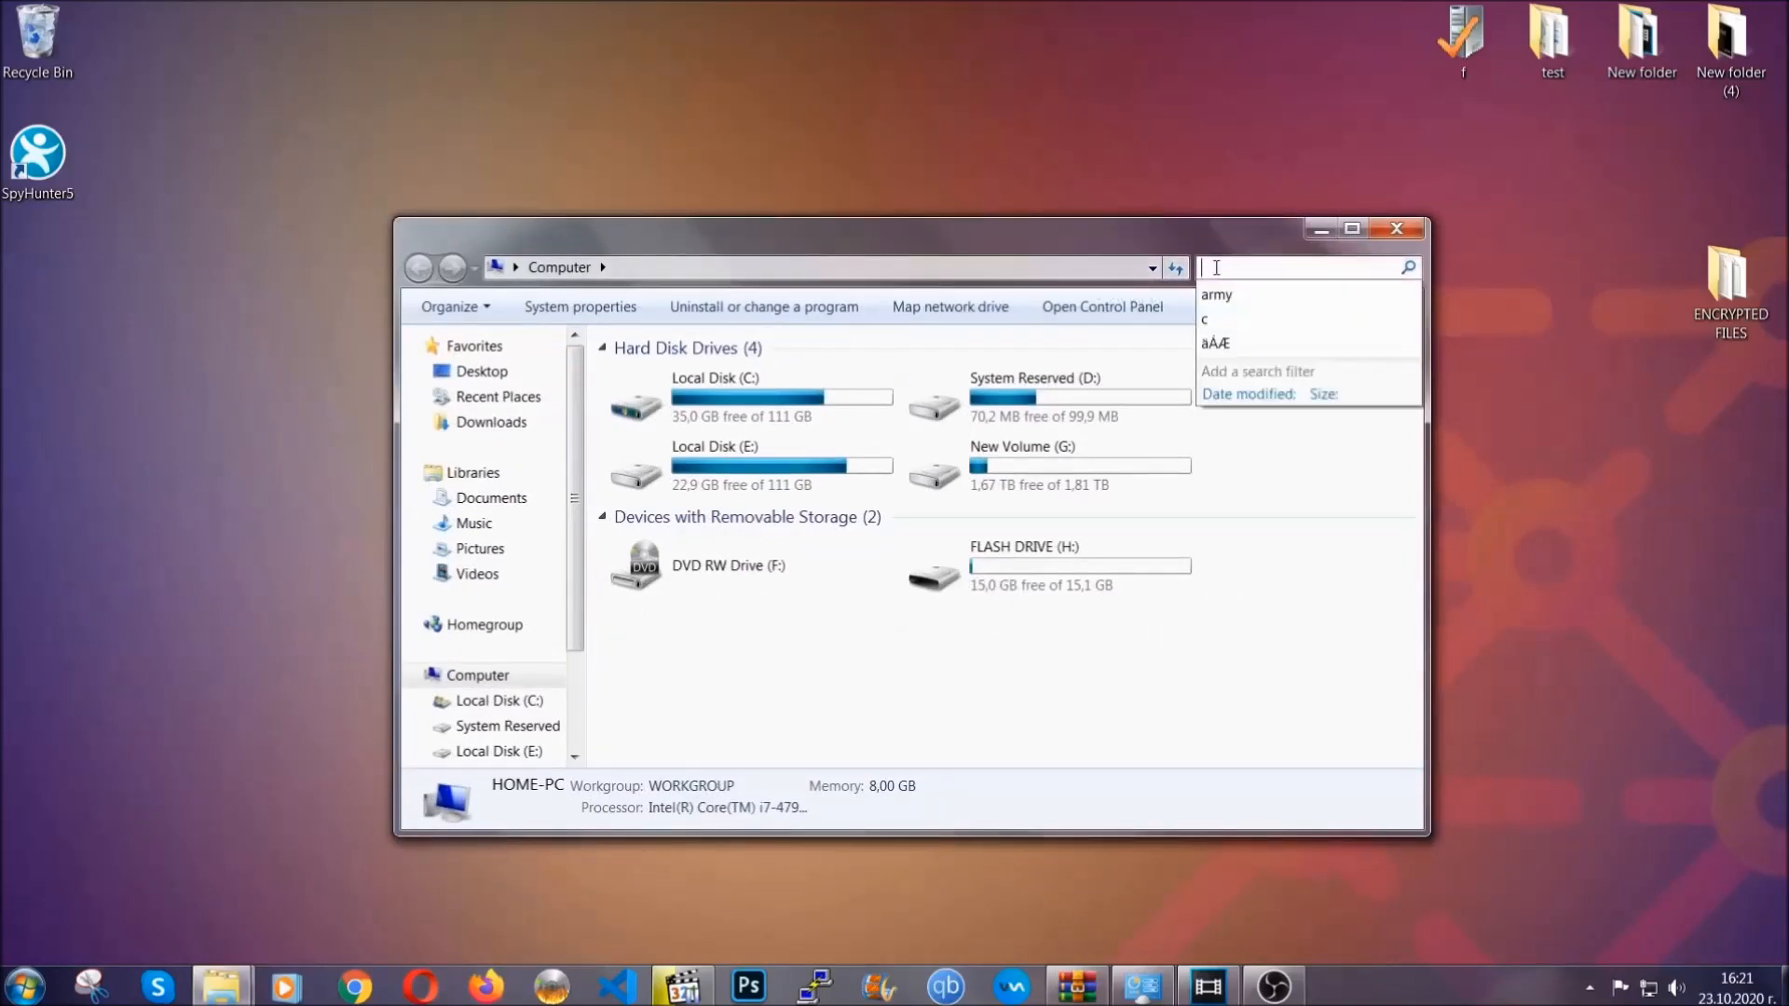
text(fileex)
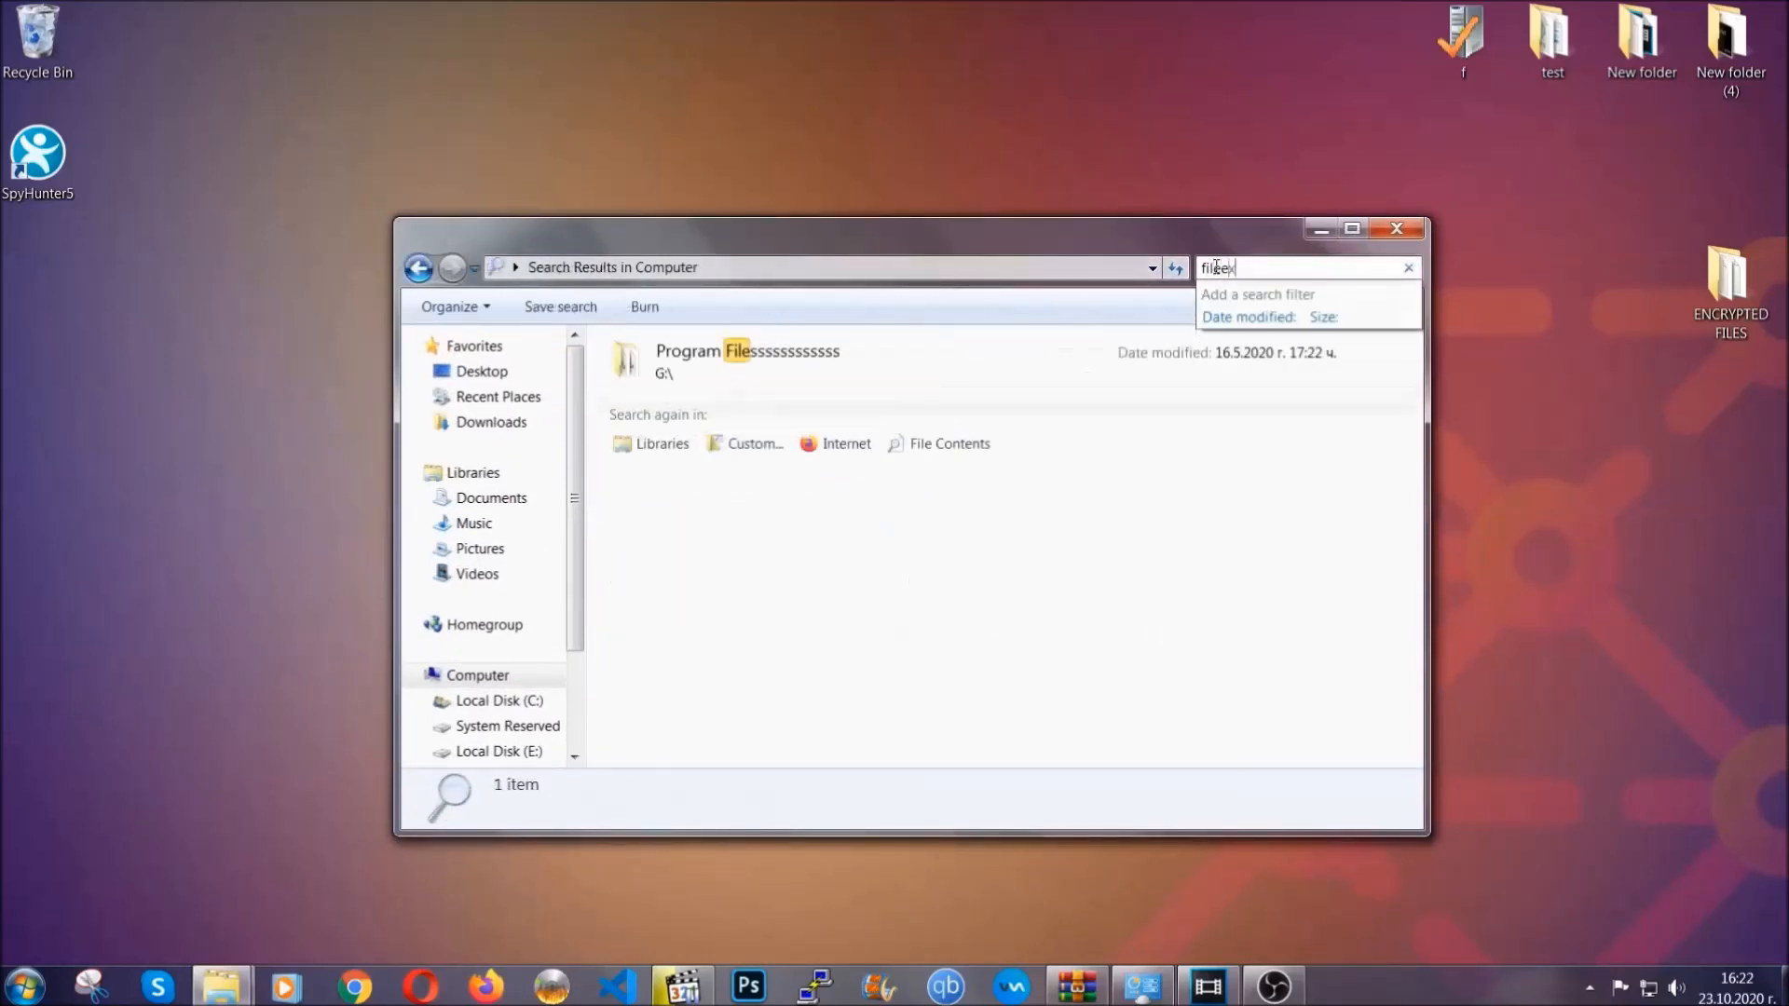
text(tension:exe Ex)
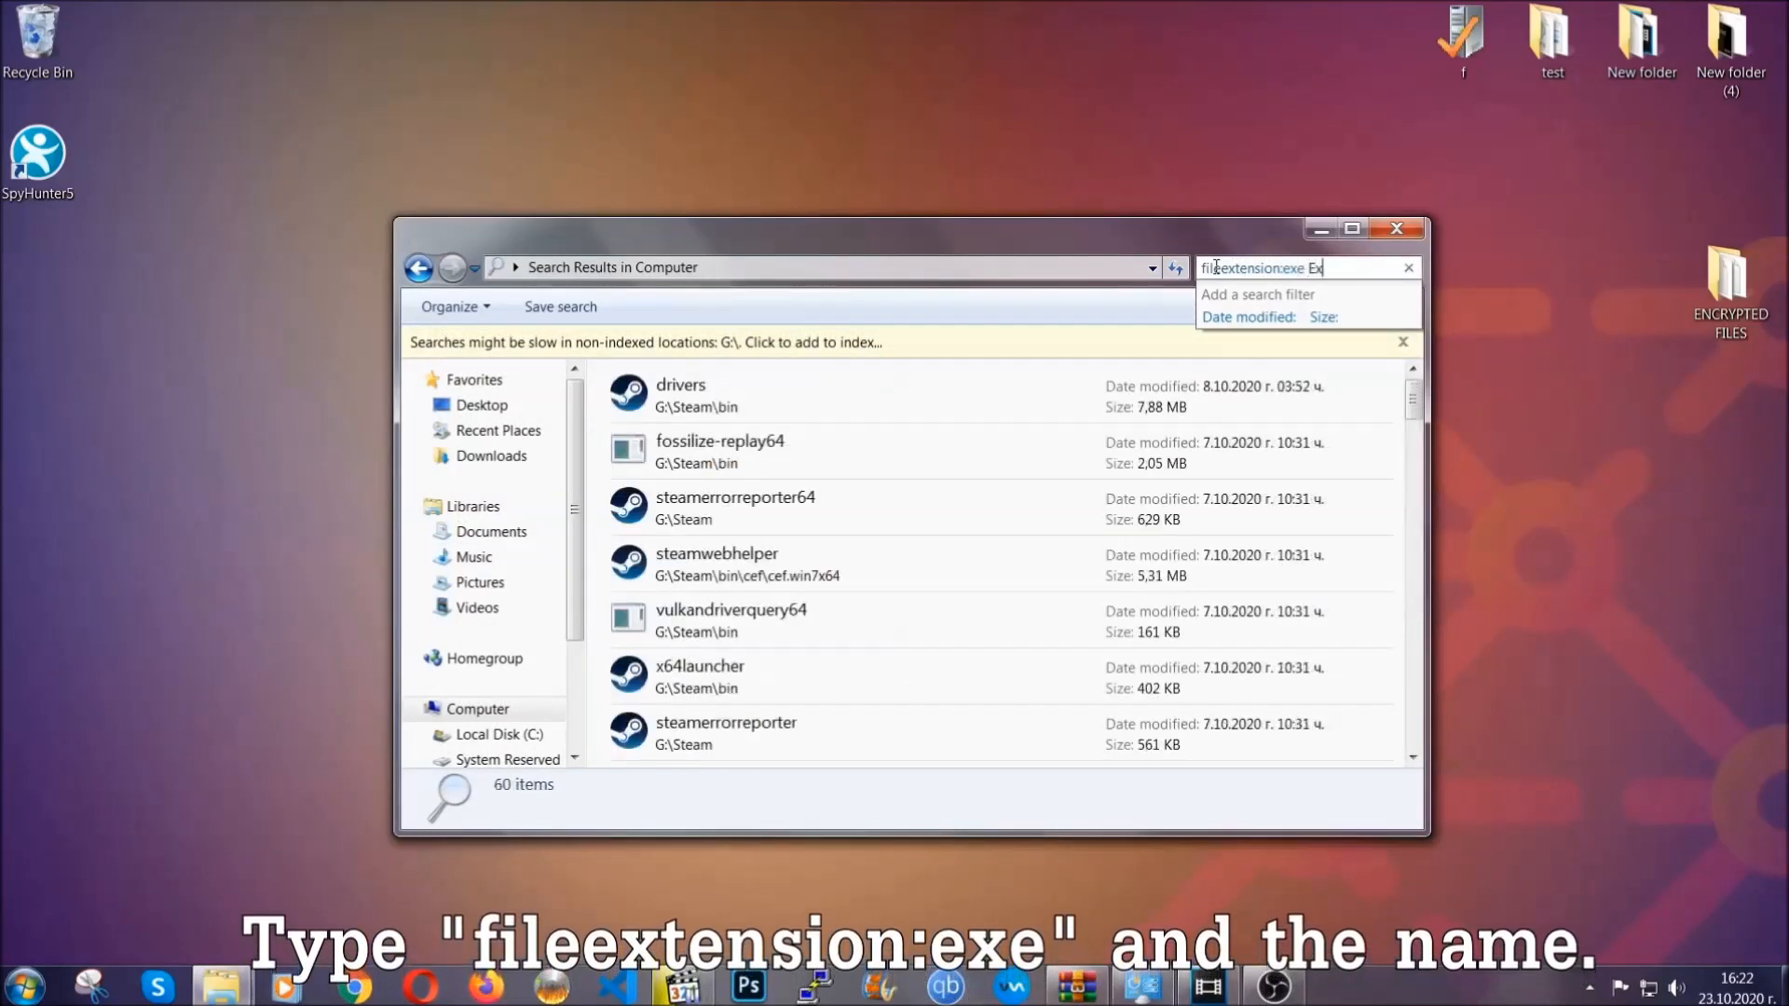
text(ampl)
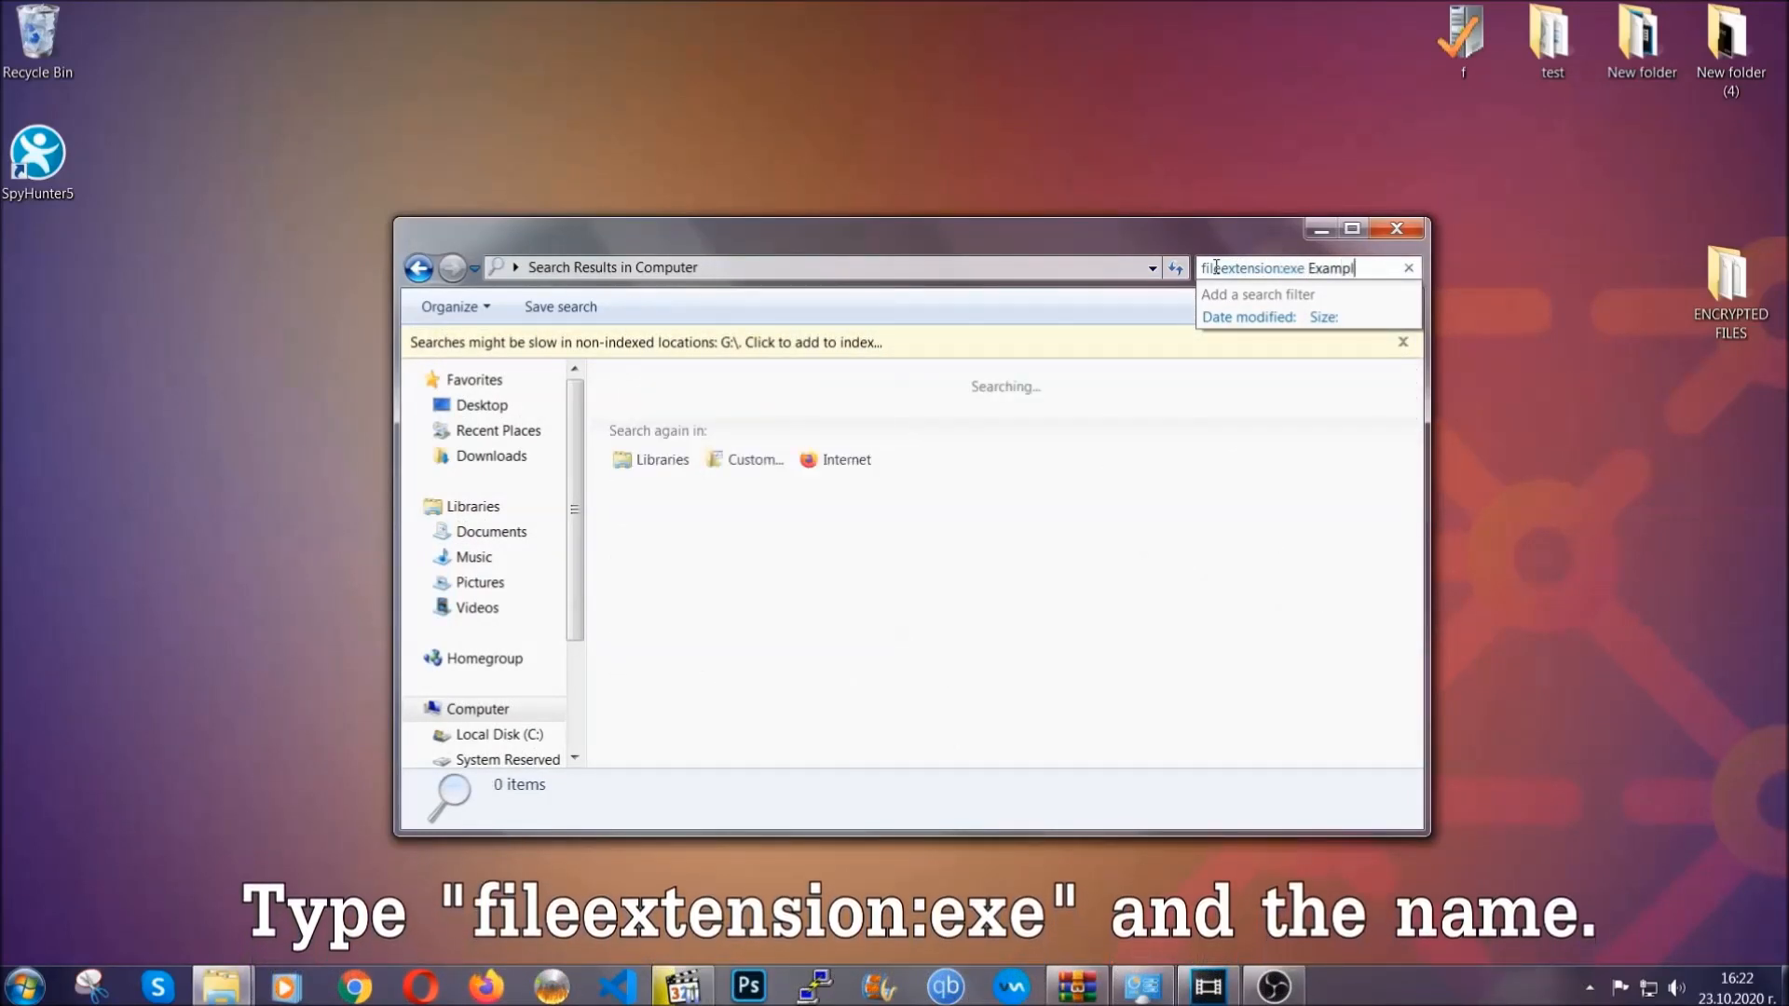
text(e Virus Name)
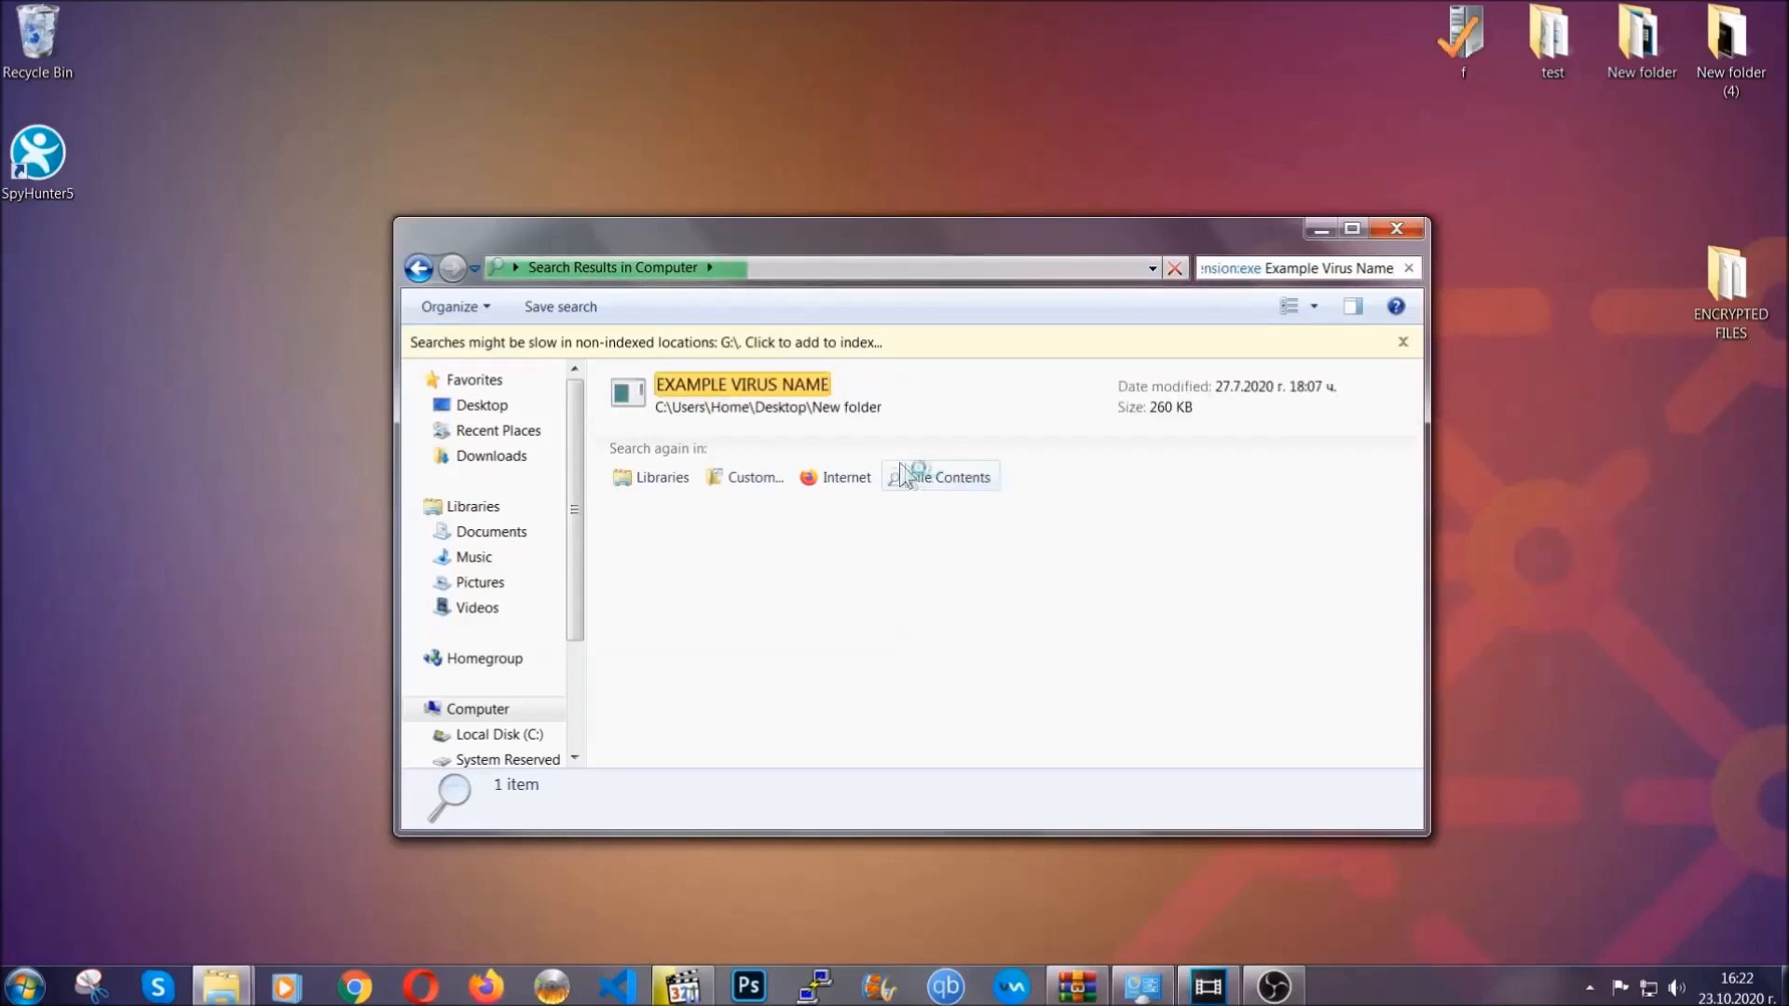
click(782, 389)
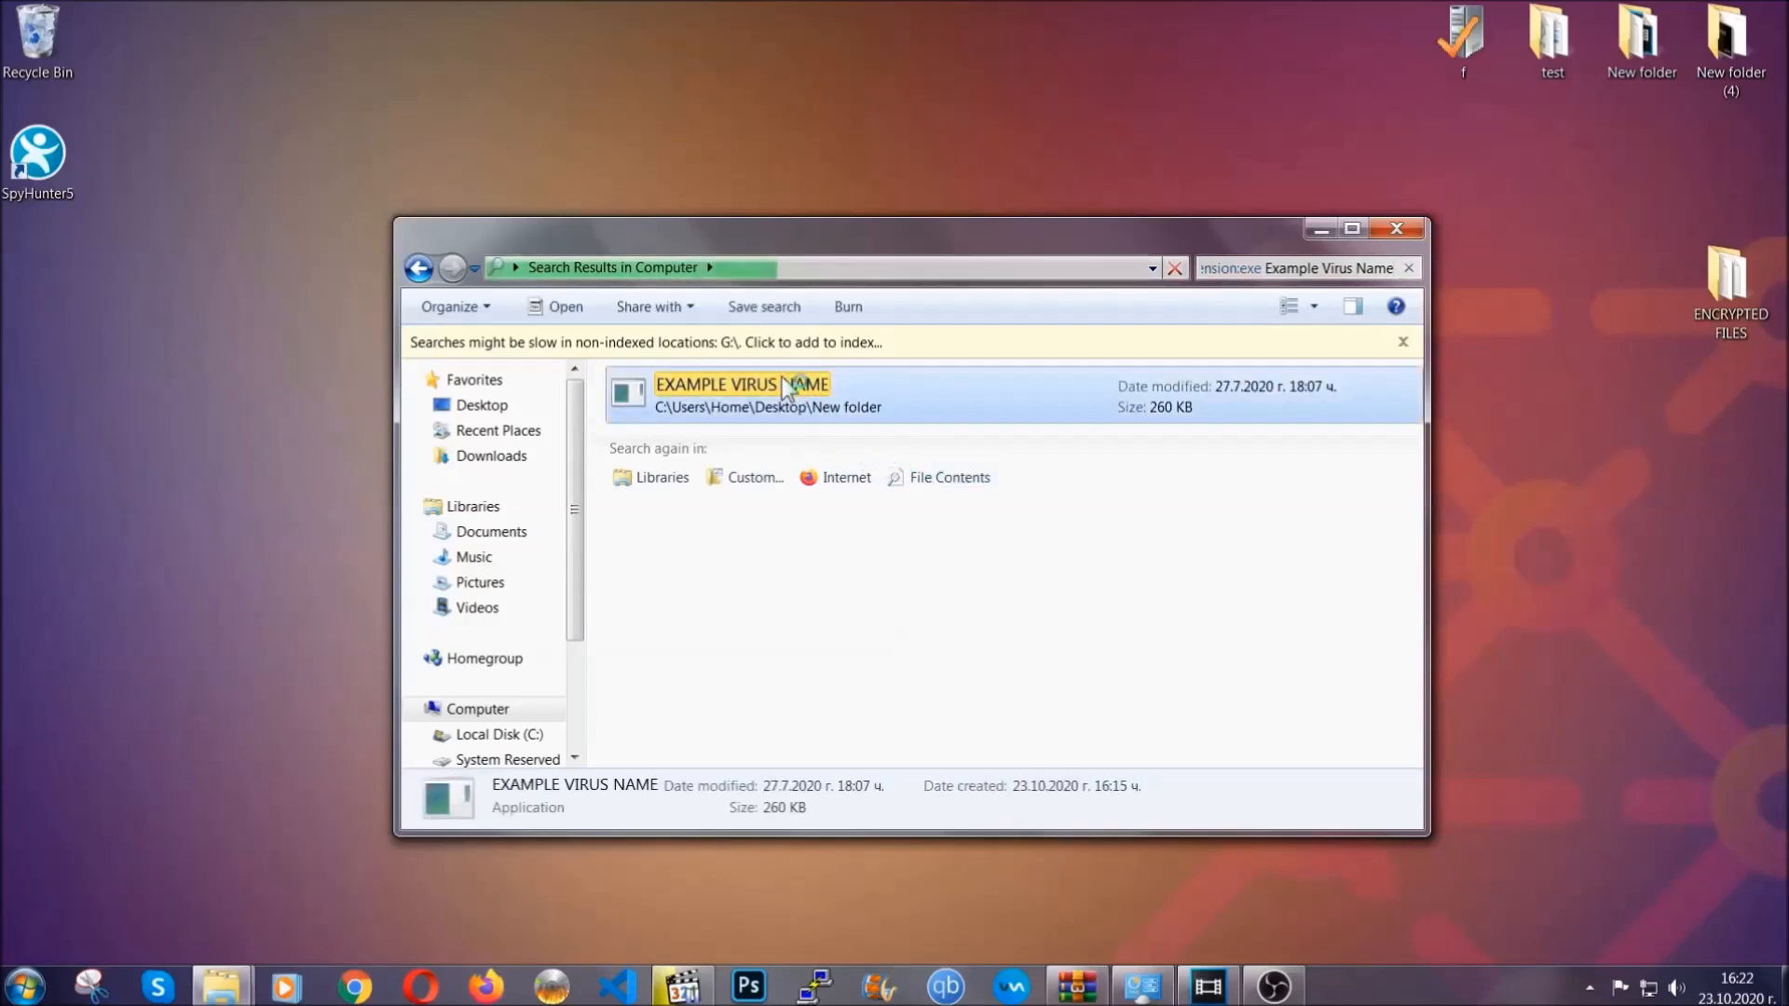
Delete the virus file to the Recycle Bin and close the search results window.
right_click(783, 389)
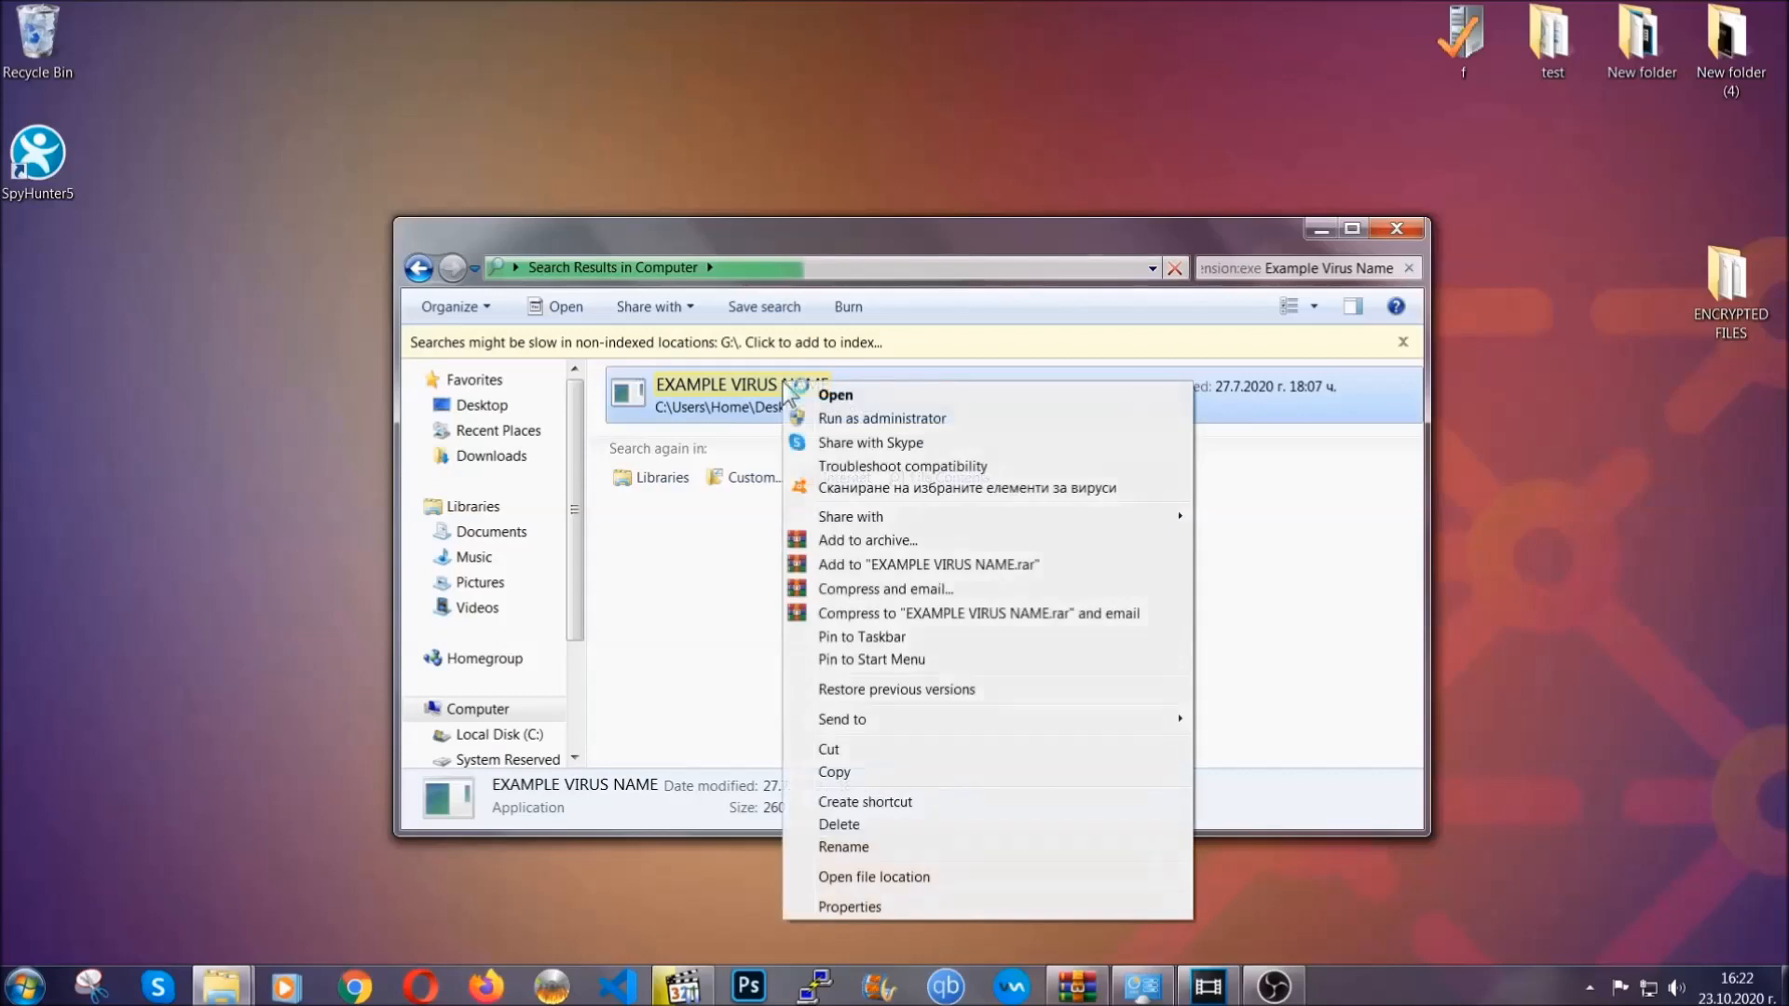
click(839, 825)
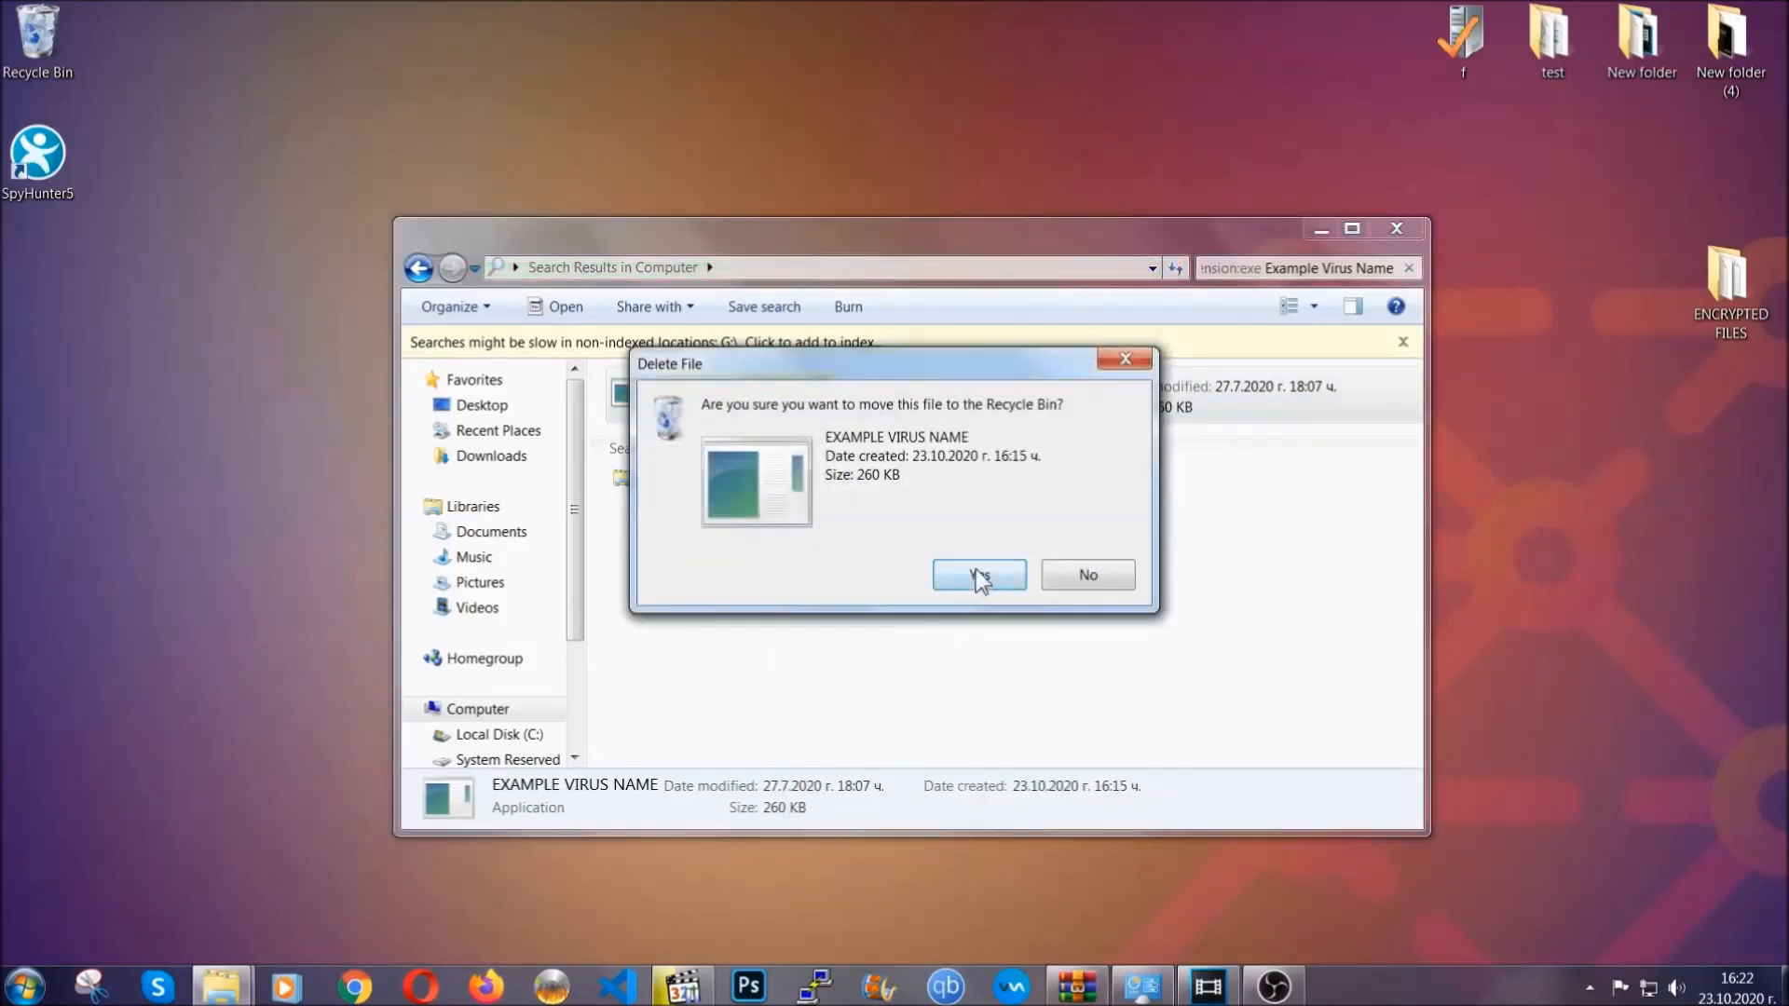
click(978, 578)
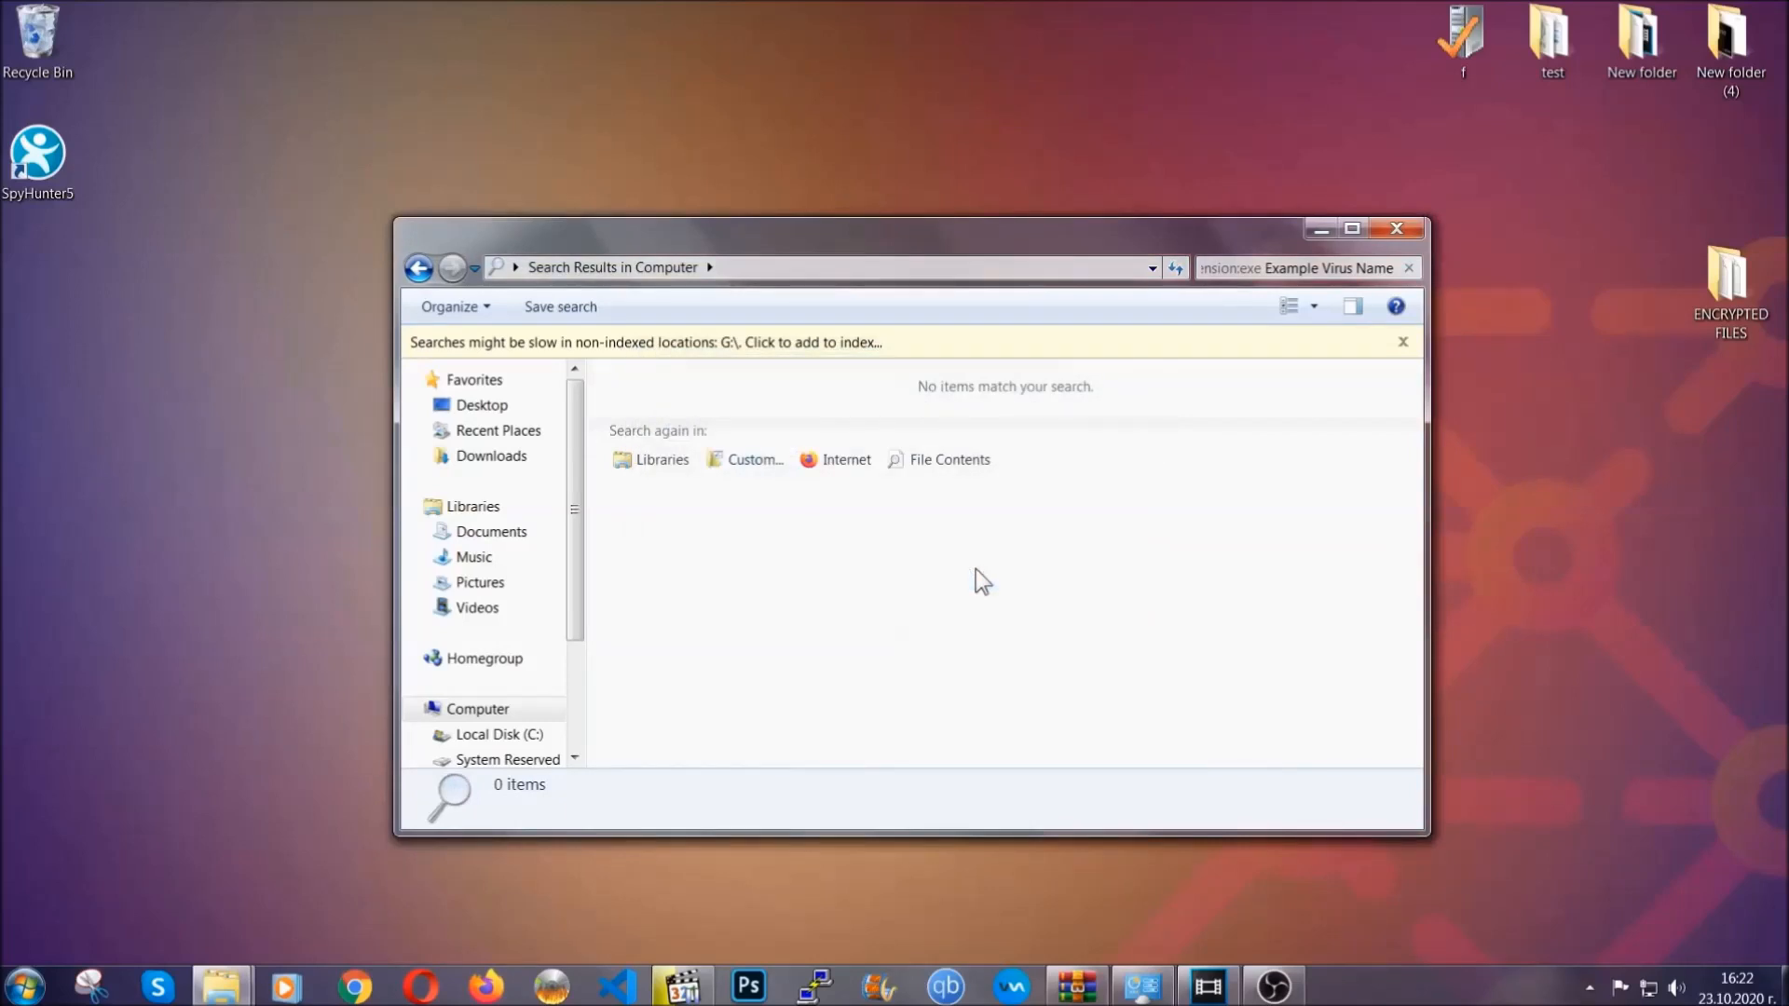
click(1399, 227)
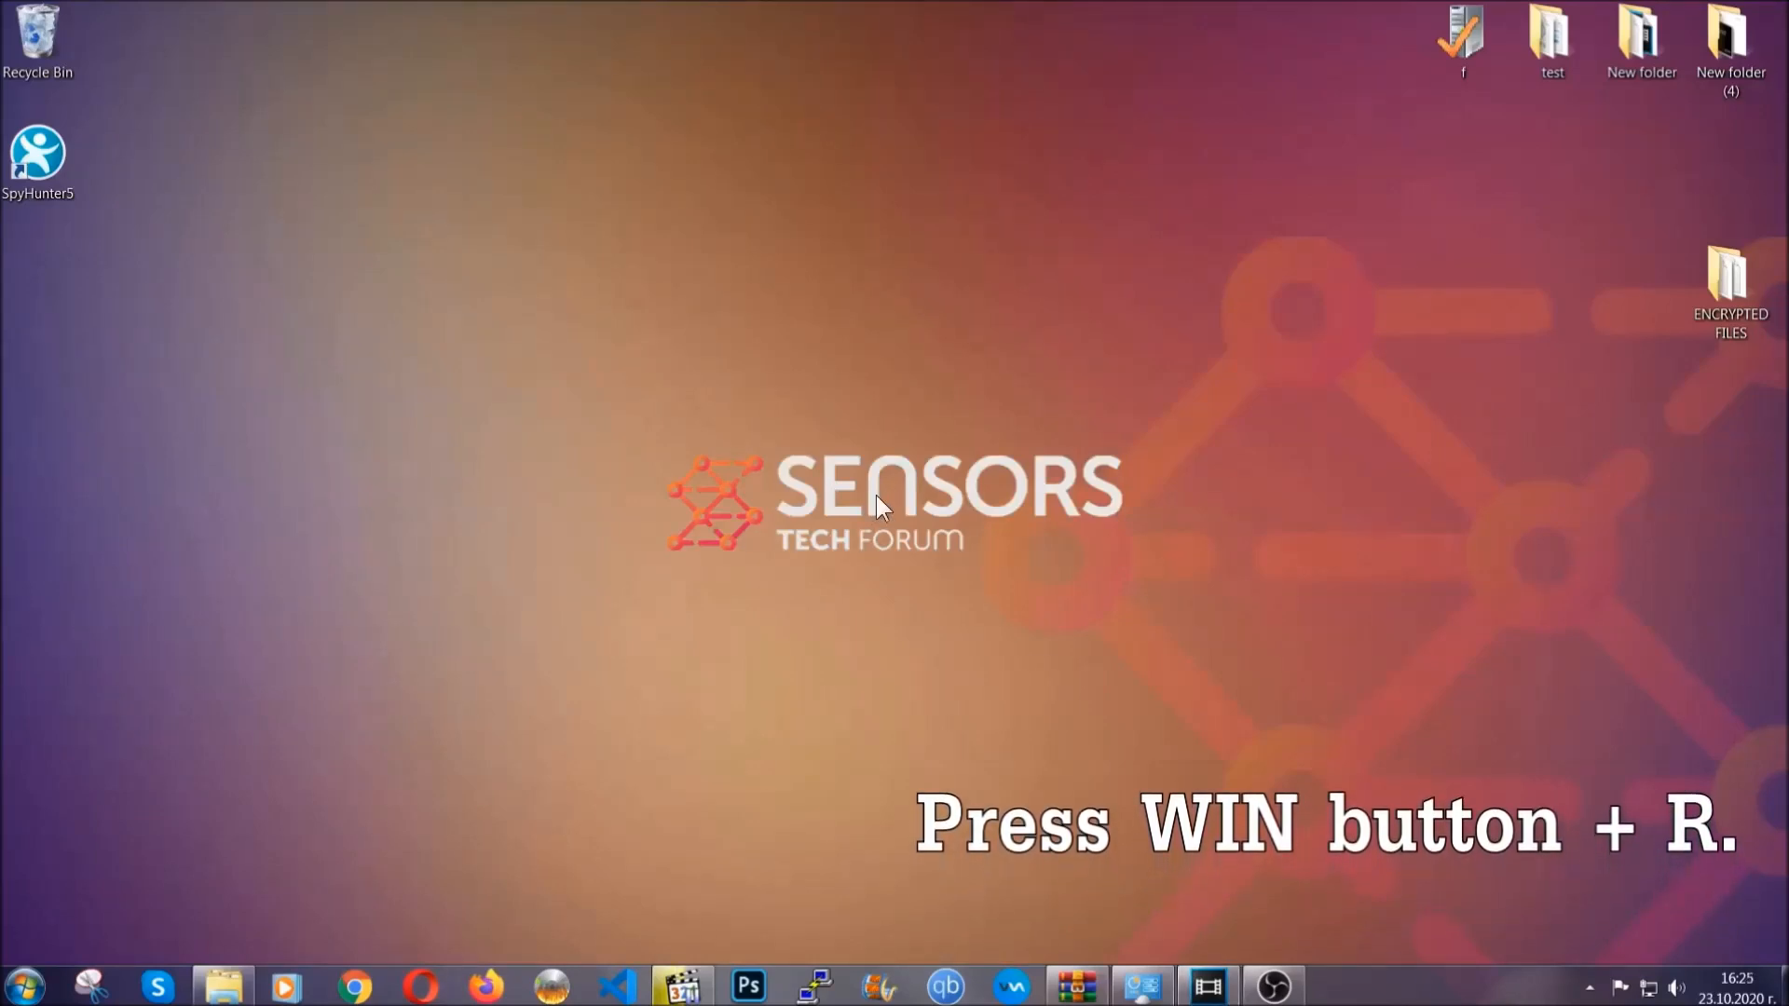
Launch Registry Editor via the Run dialog with REGEDIT.
key(super+r)
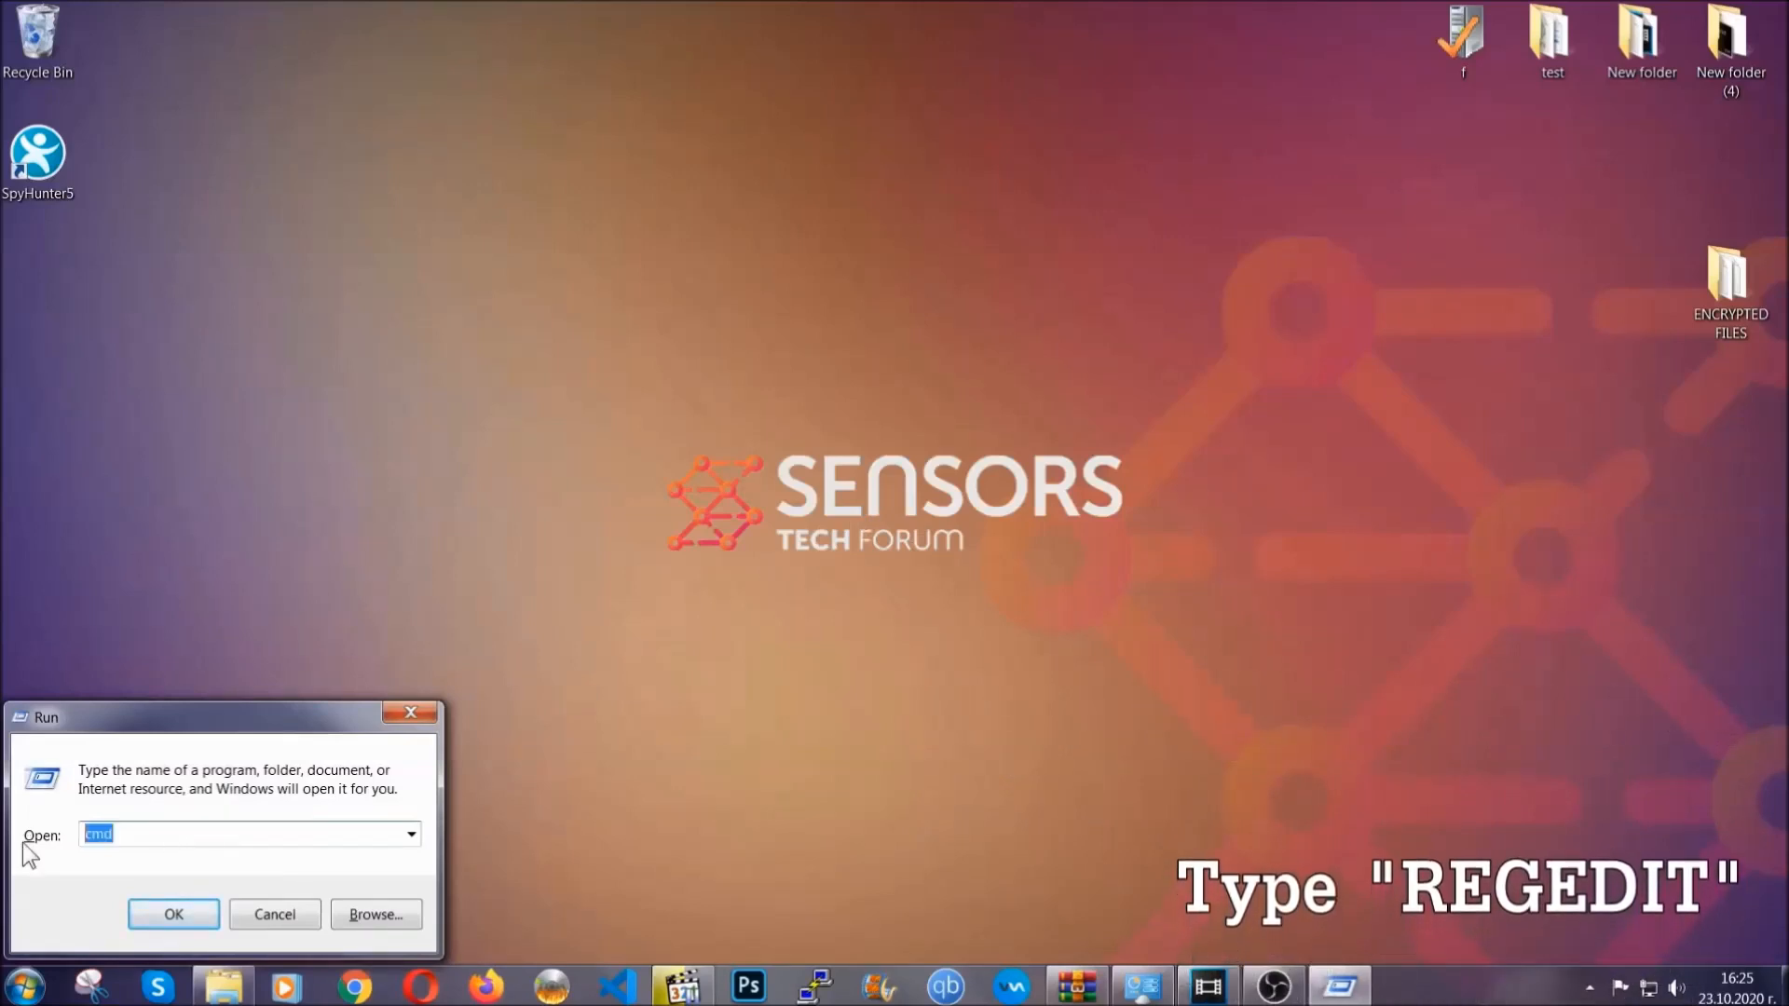
text(REGEDIT)
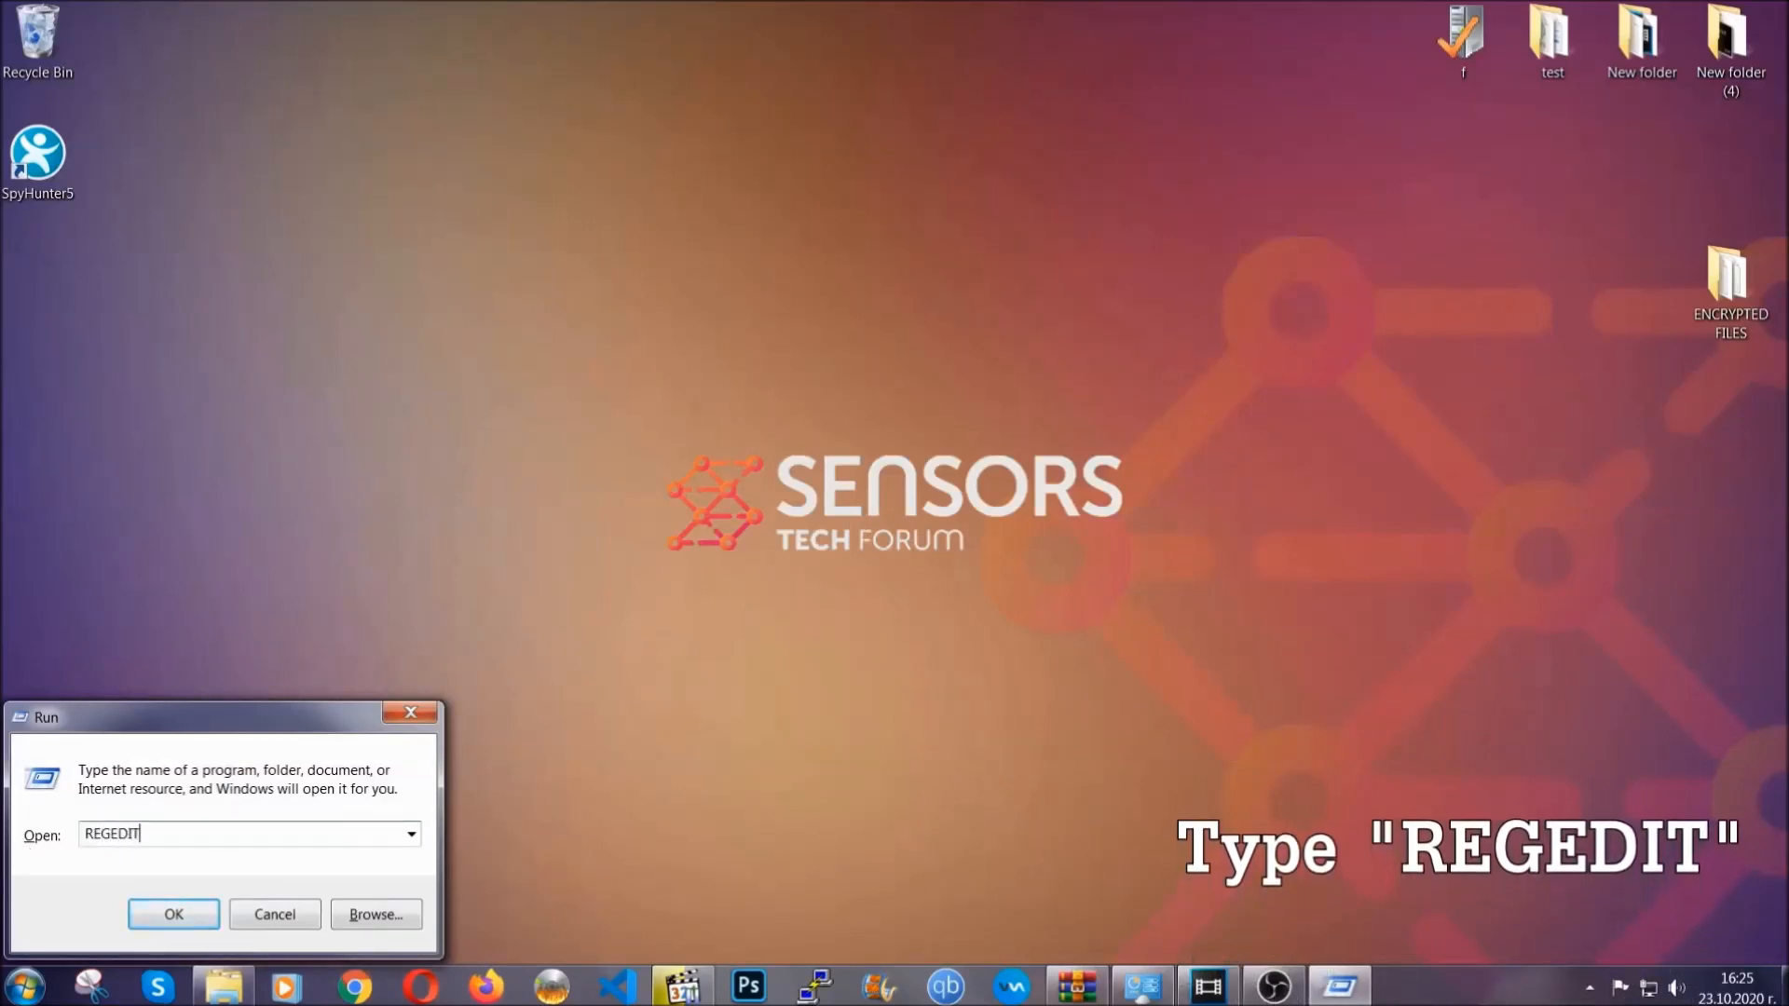
click(172, 914)
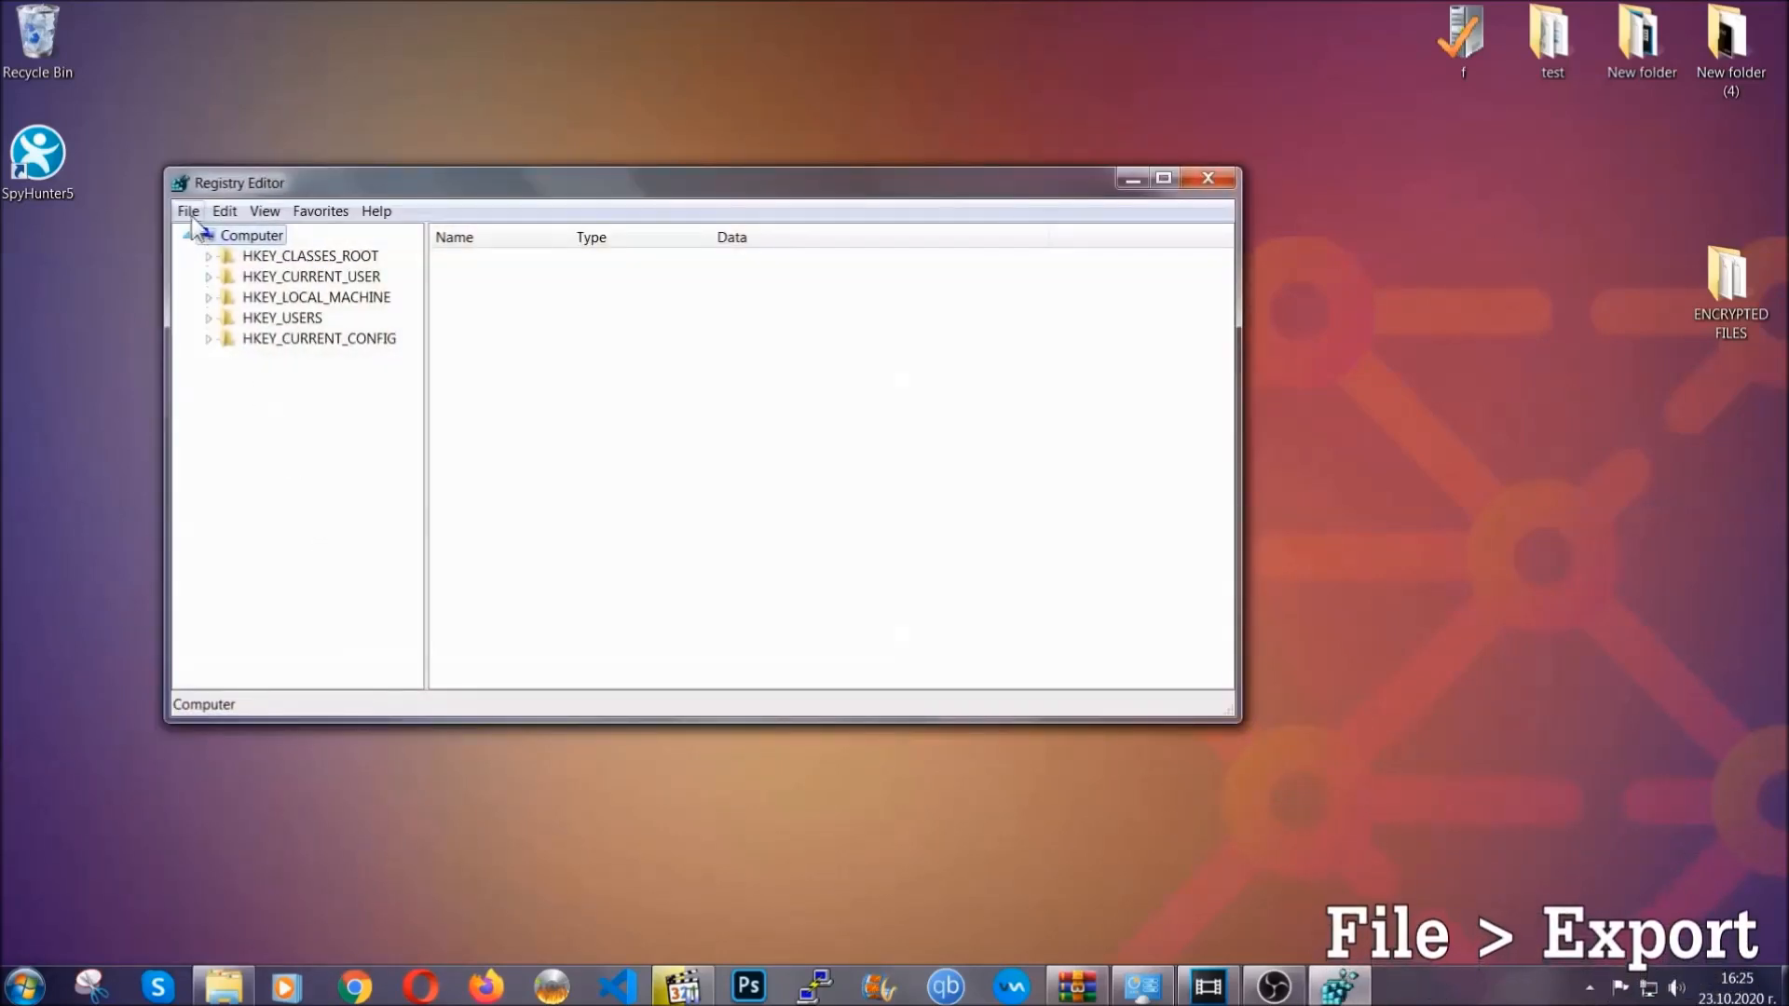
click(187, 211)
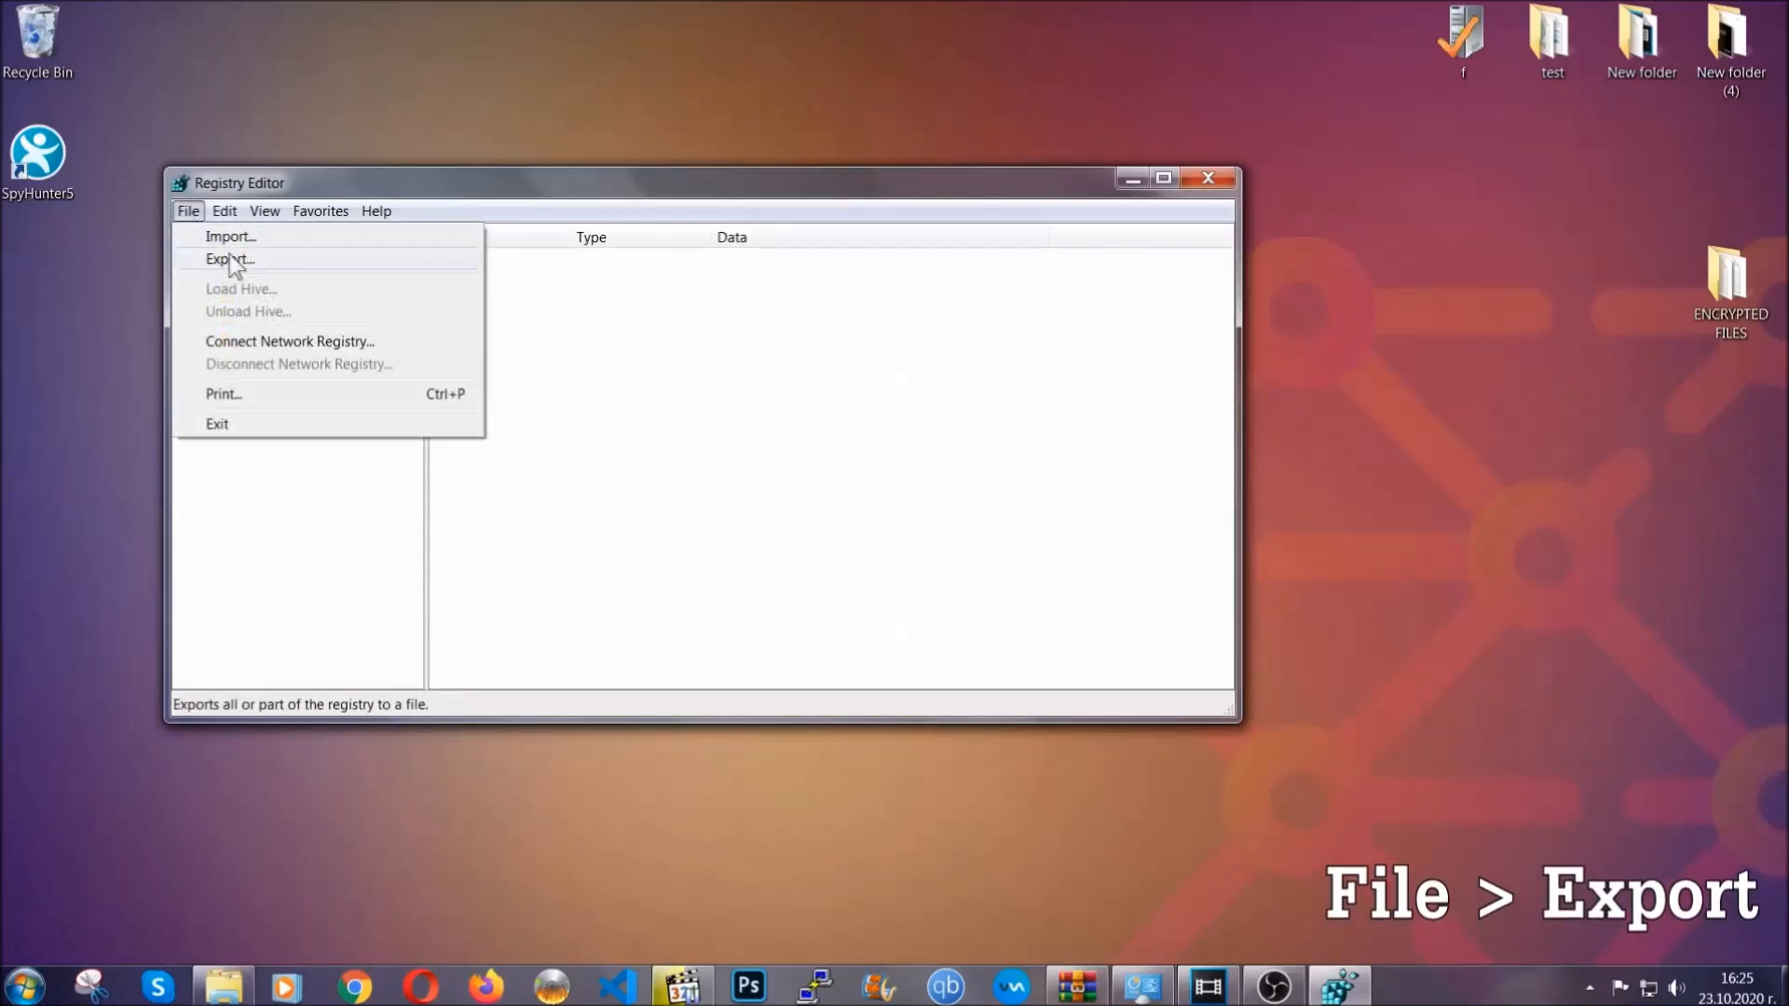
Export the whole registry to the desktop as a file named BACKUP.
click(233, 257)
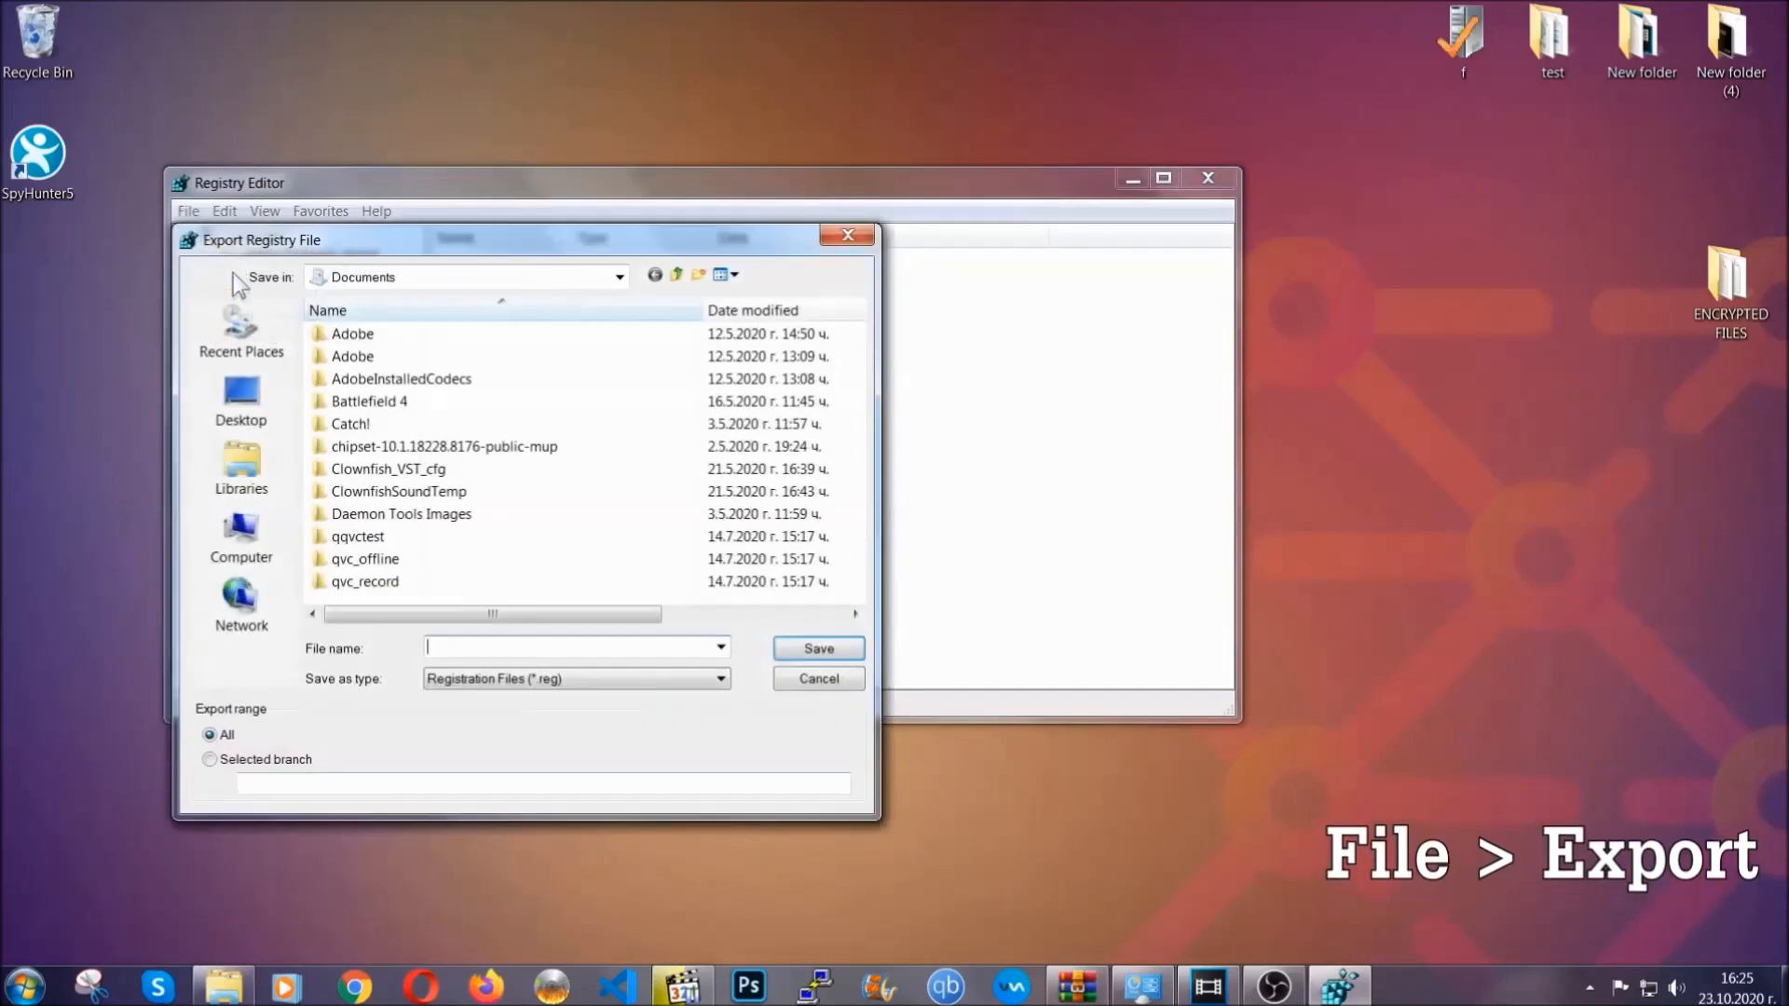
click(240, 402)
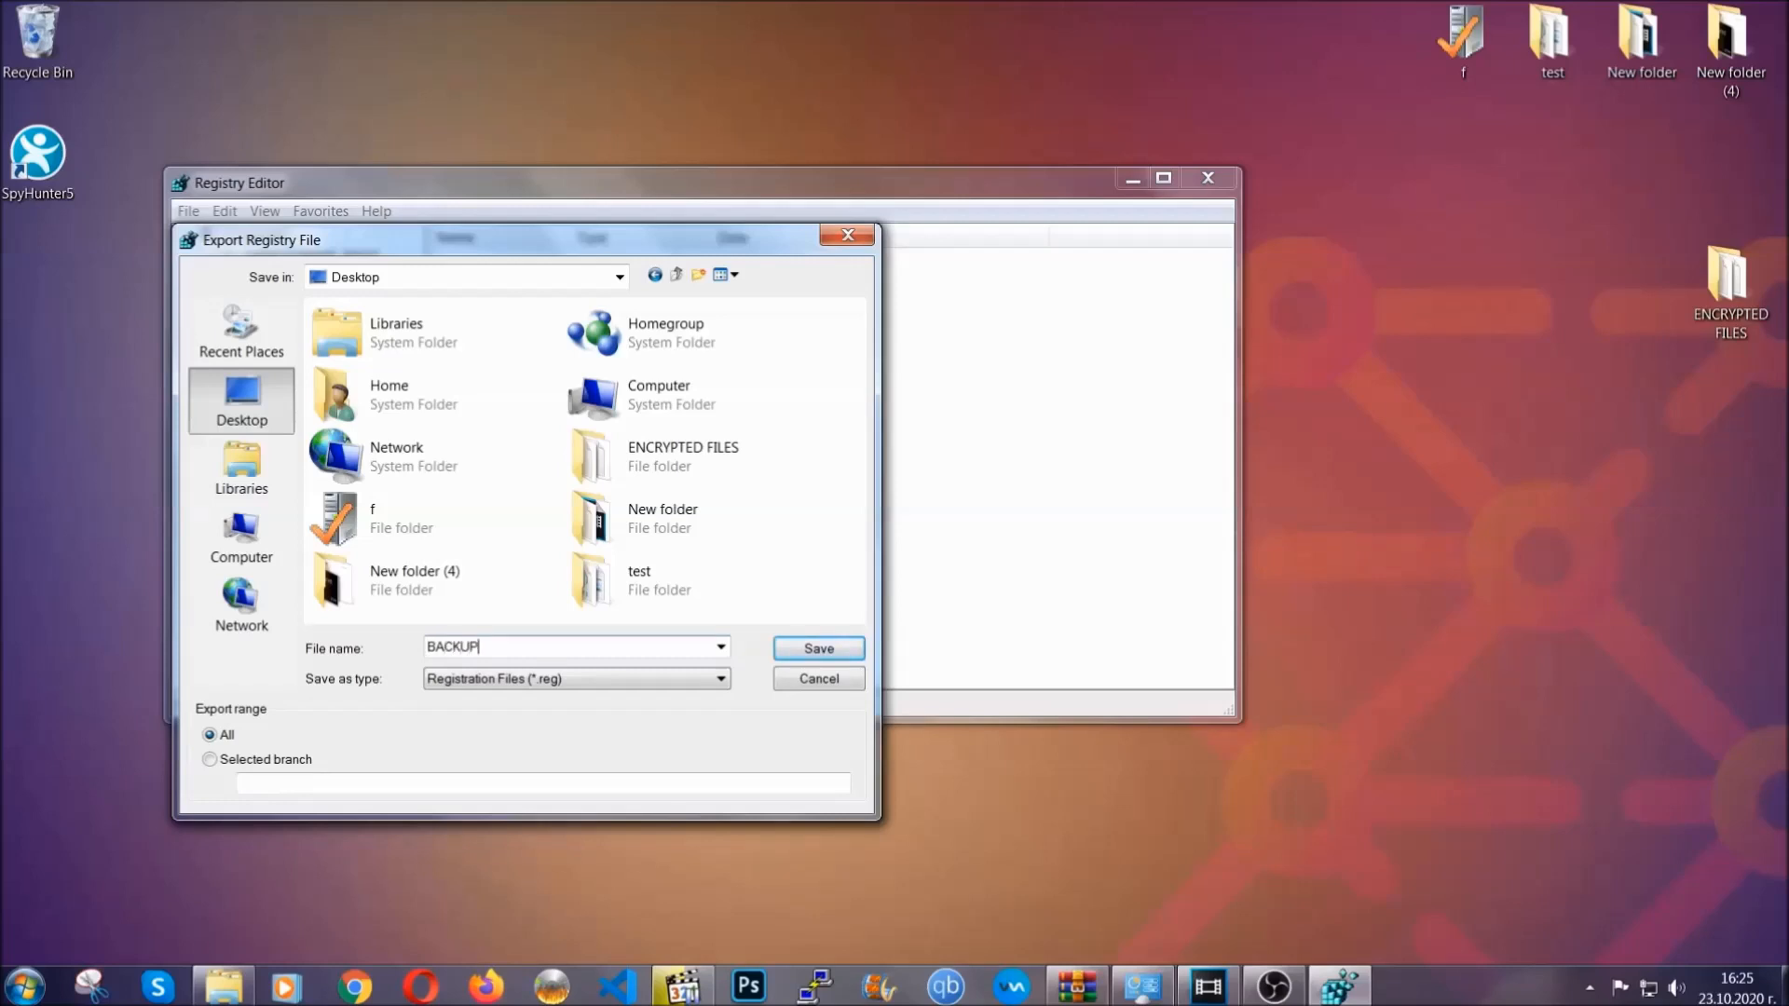
click(815, 650)
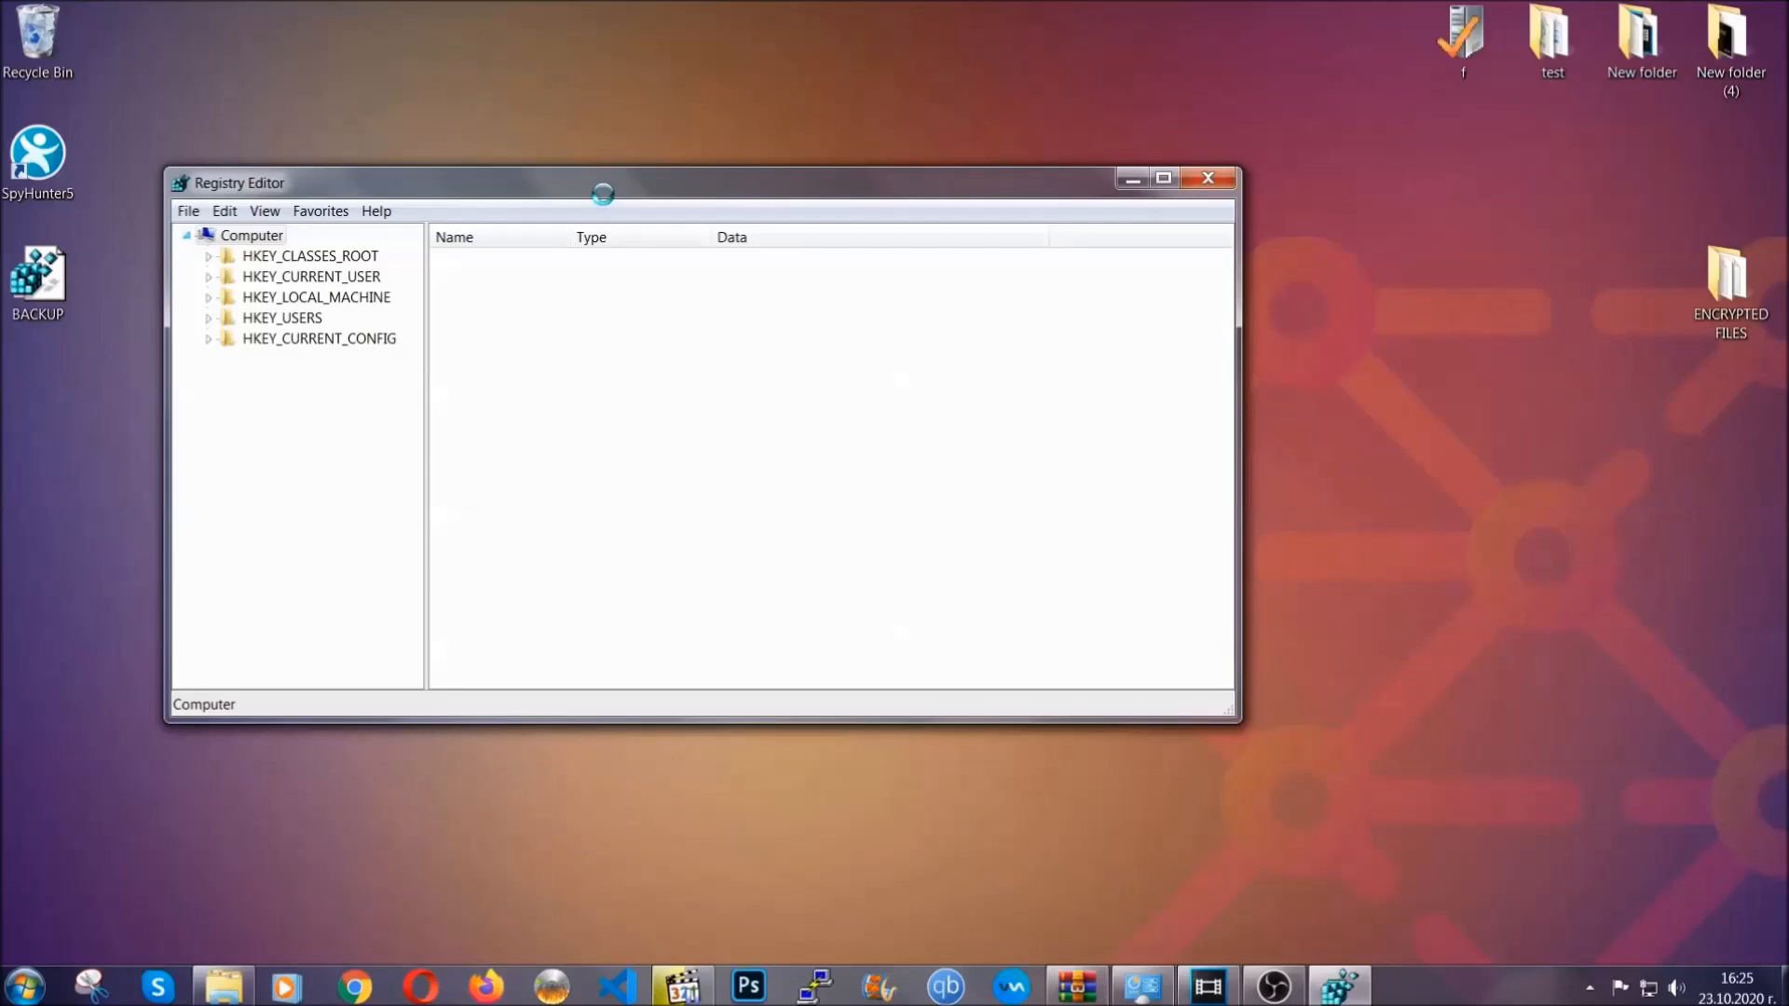
drag(603, 194, 780, 252)
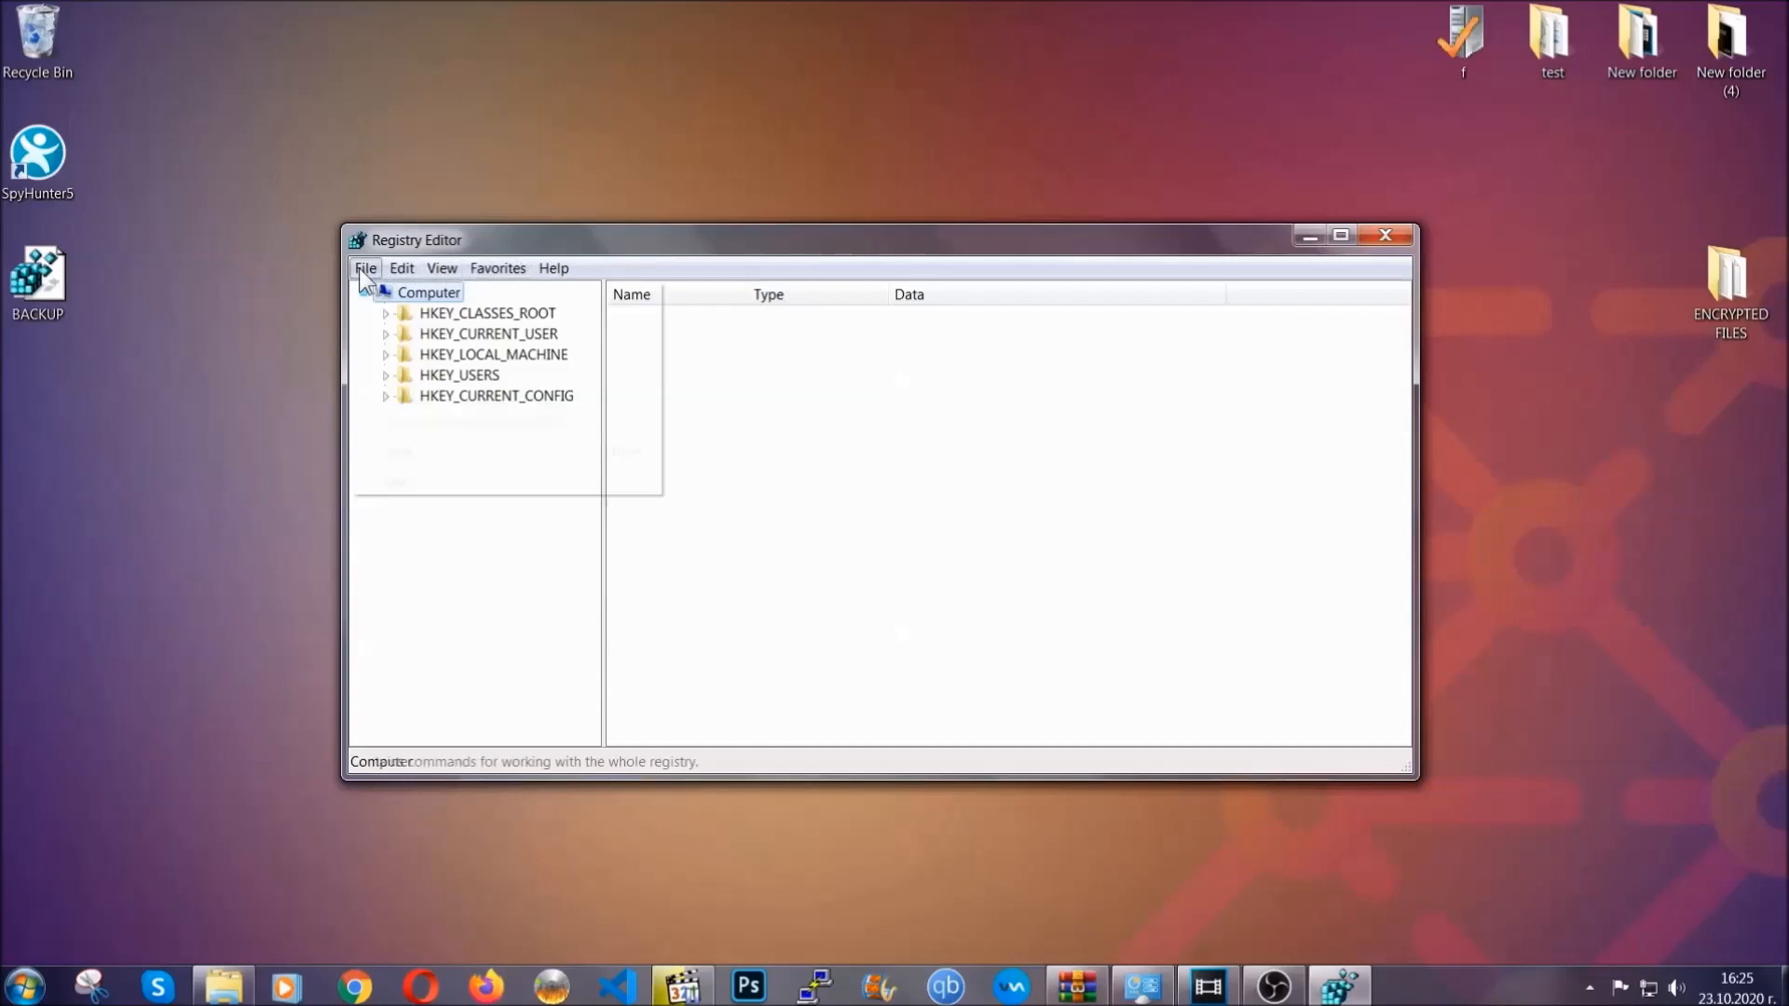
Open and dismiss Registry Editor's File menu without choosing a command.
click(363, 267)
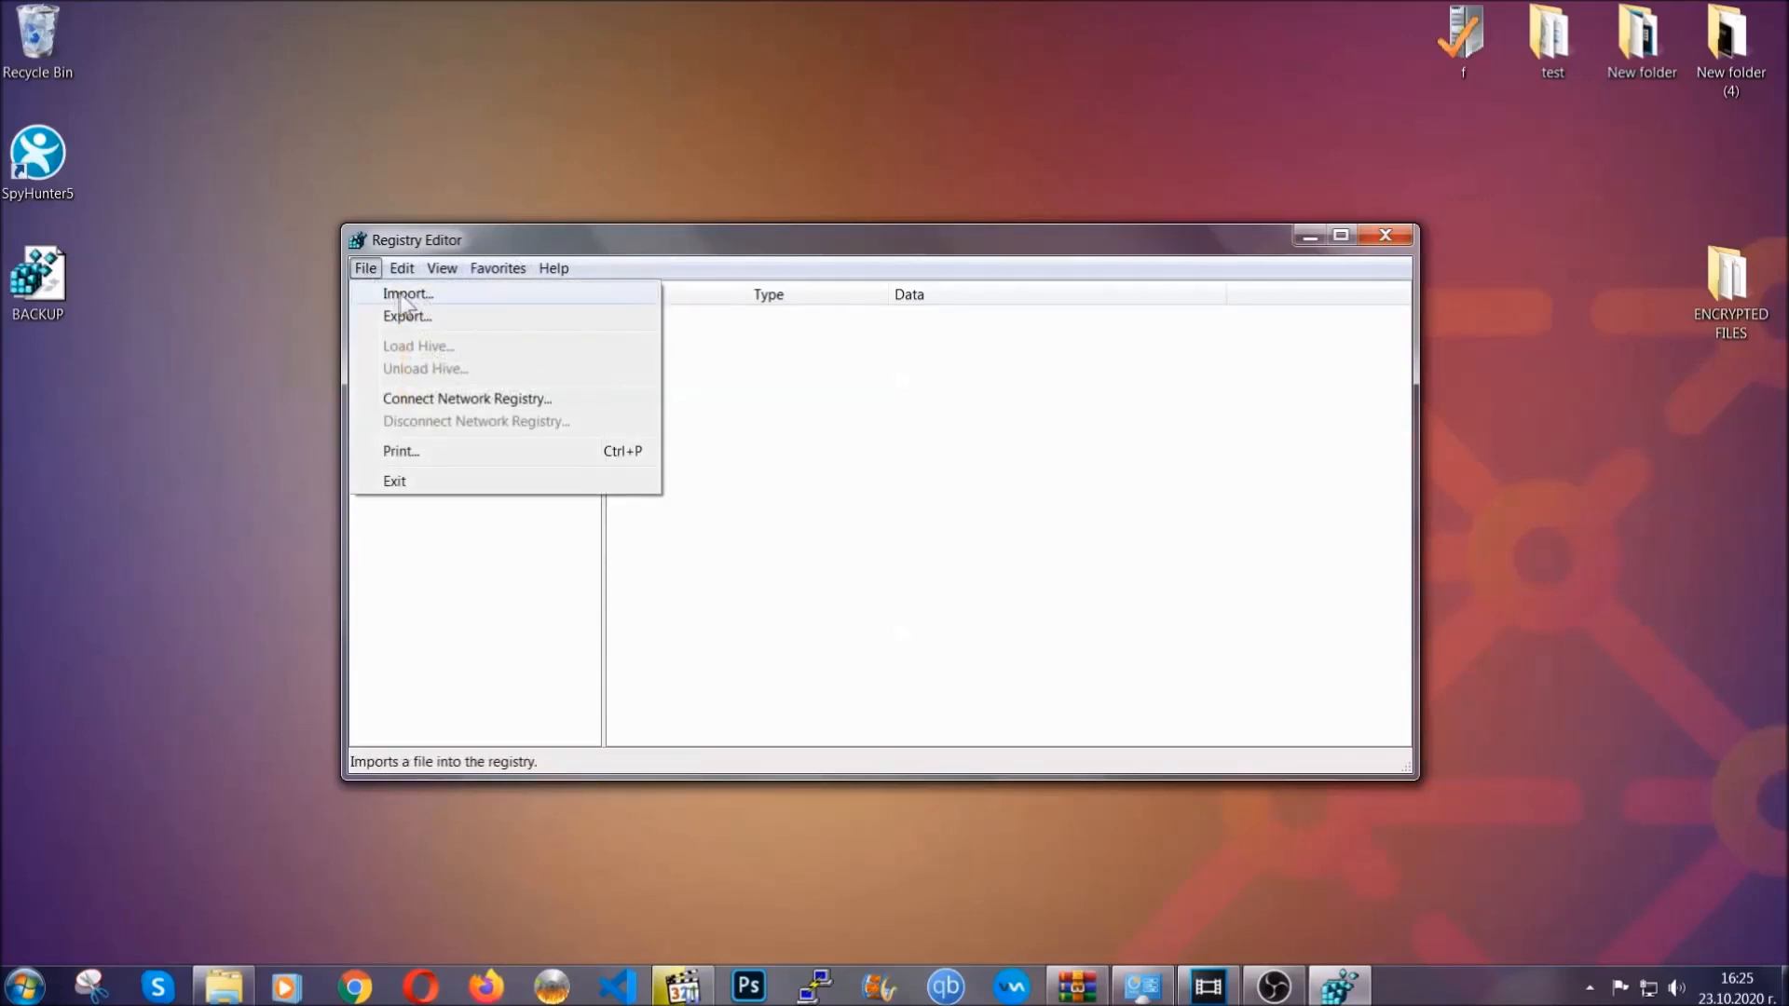
click(367, 269)
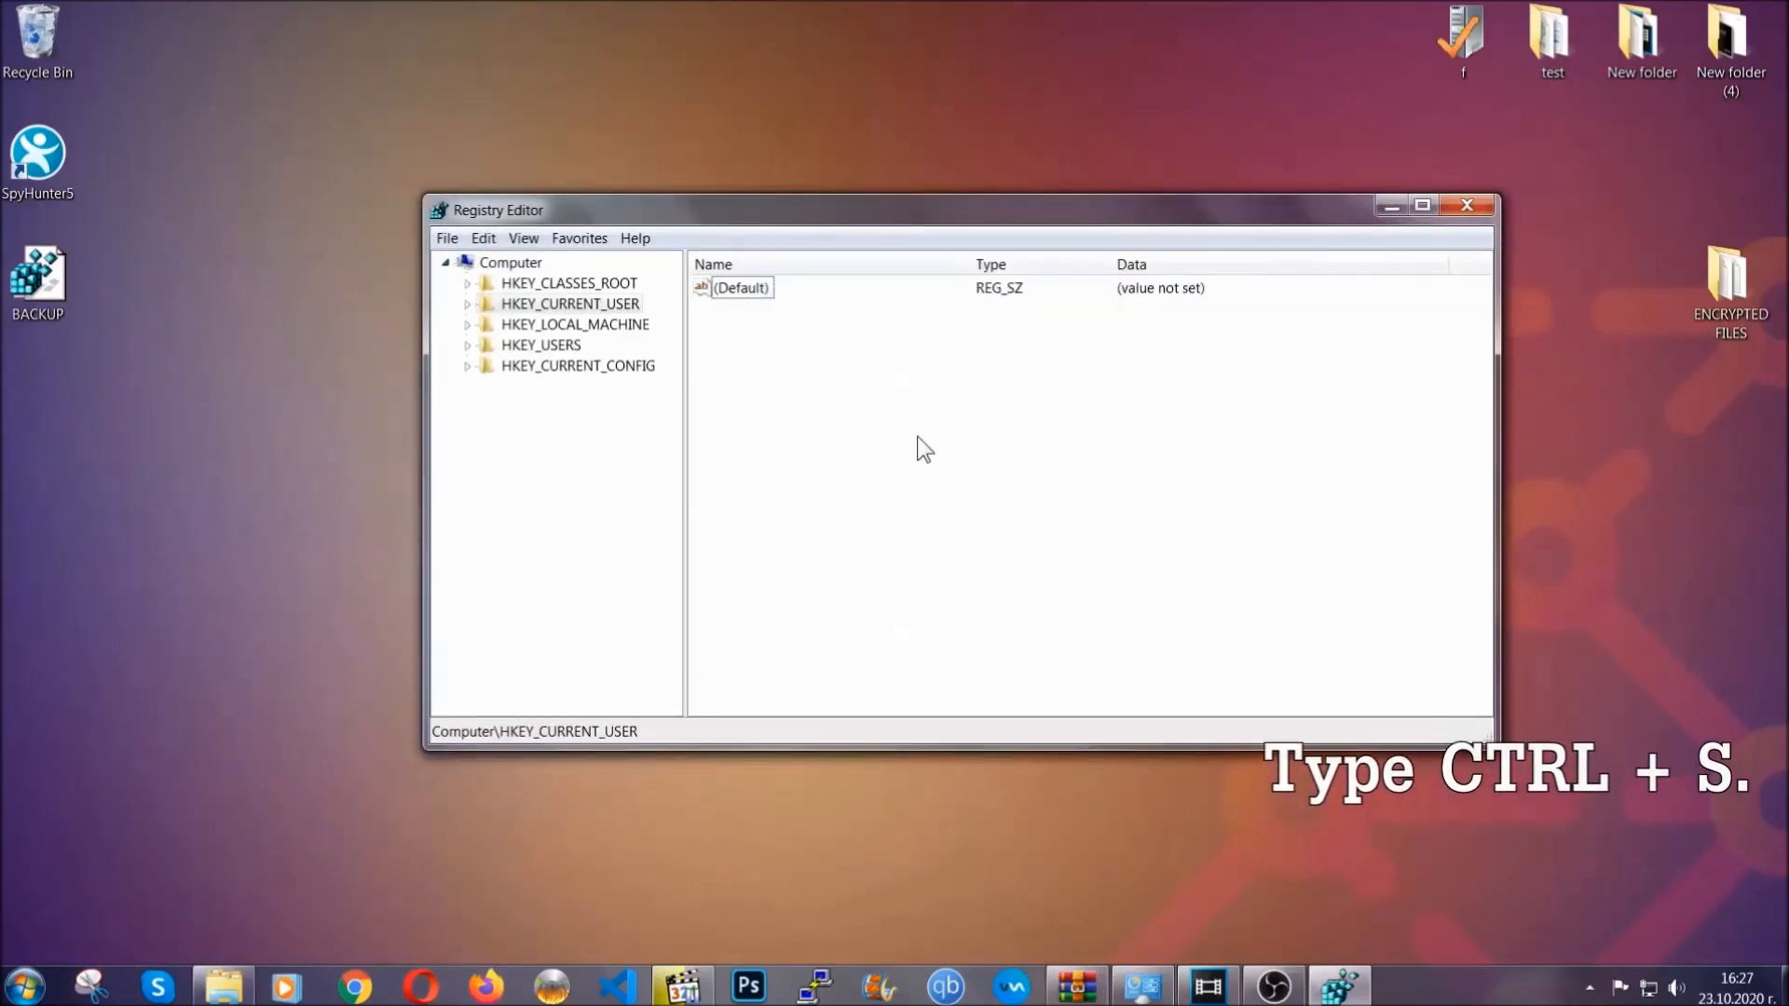
Find the RunOnce key and select the neighbouring Run key to list its 'THE VIRUS' value.
key(ctrl+f)
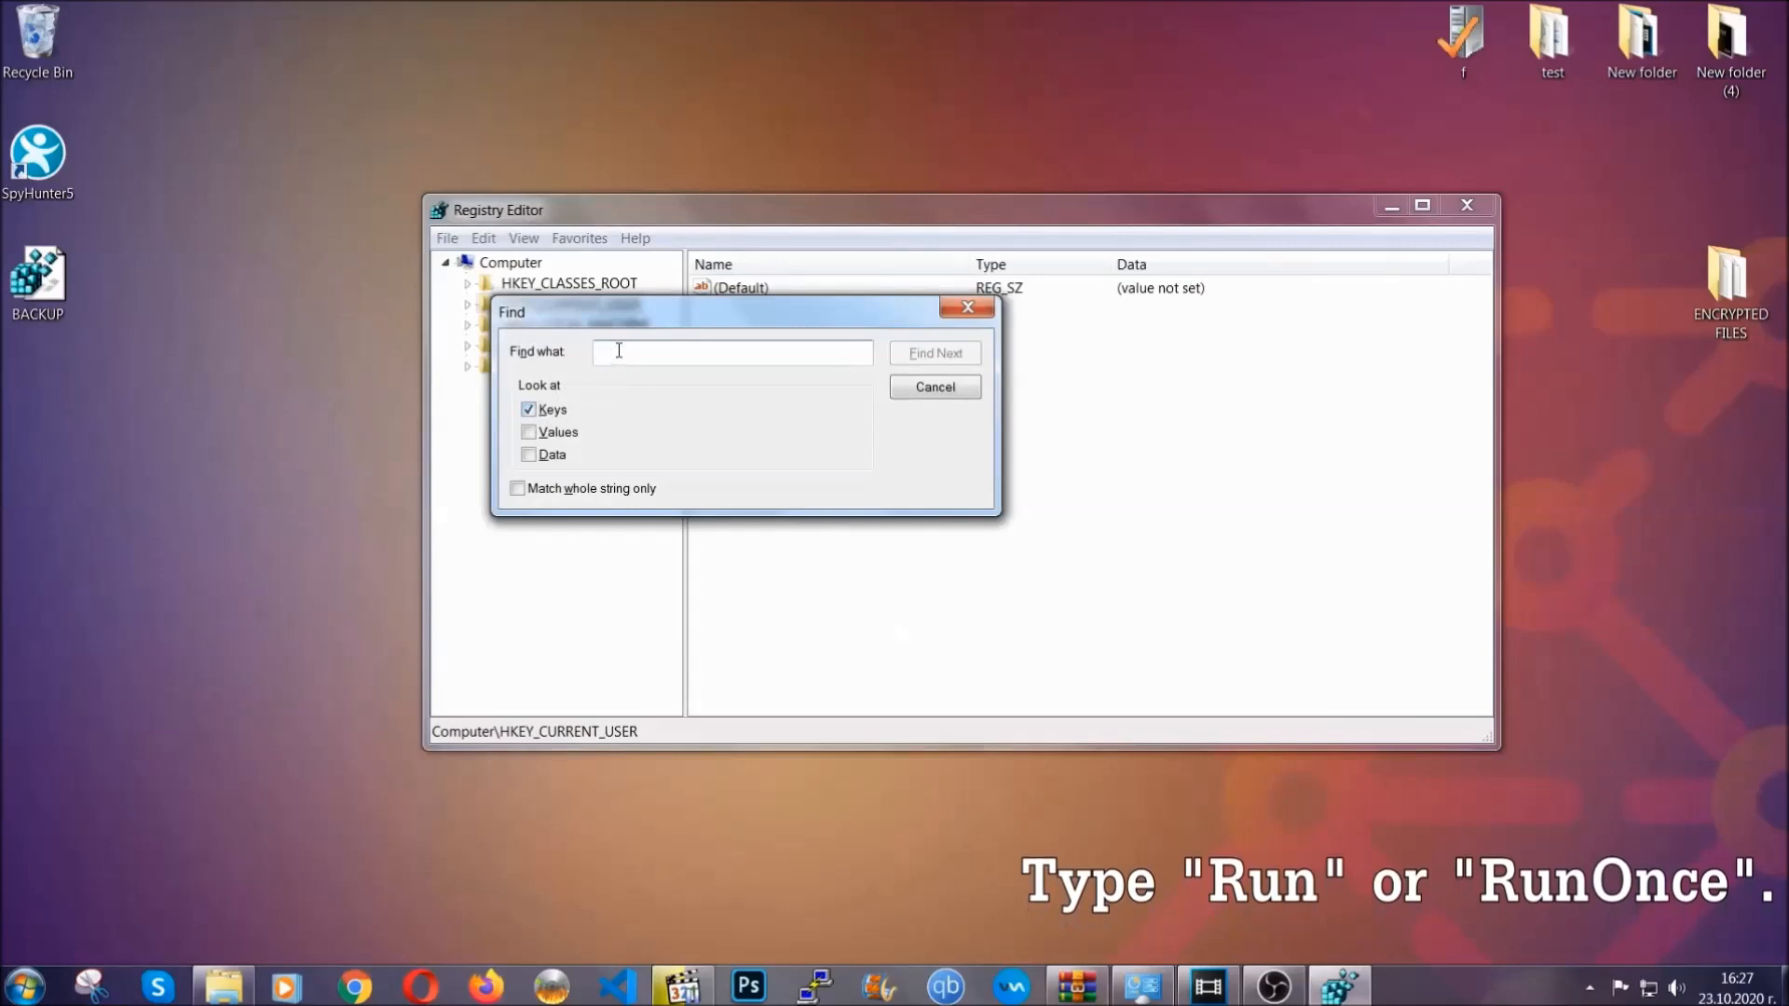
text(RunO)
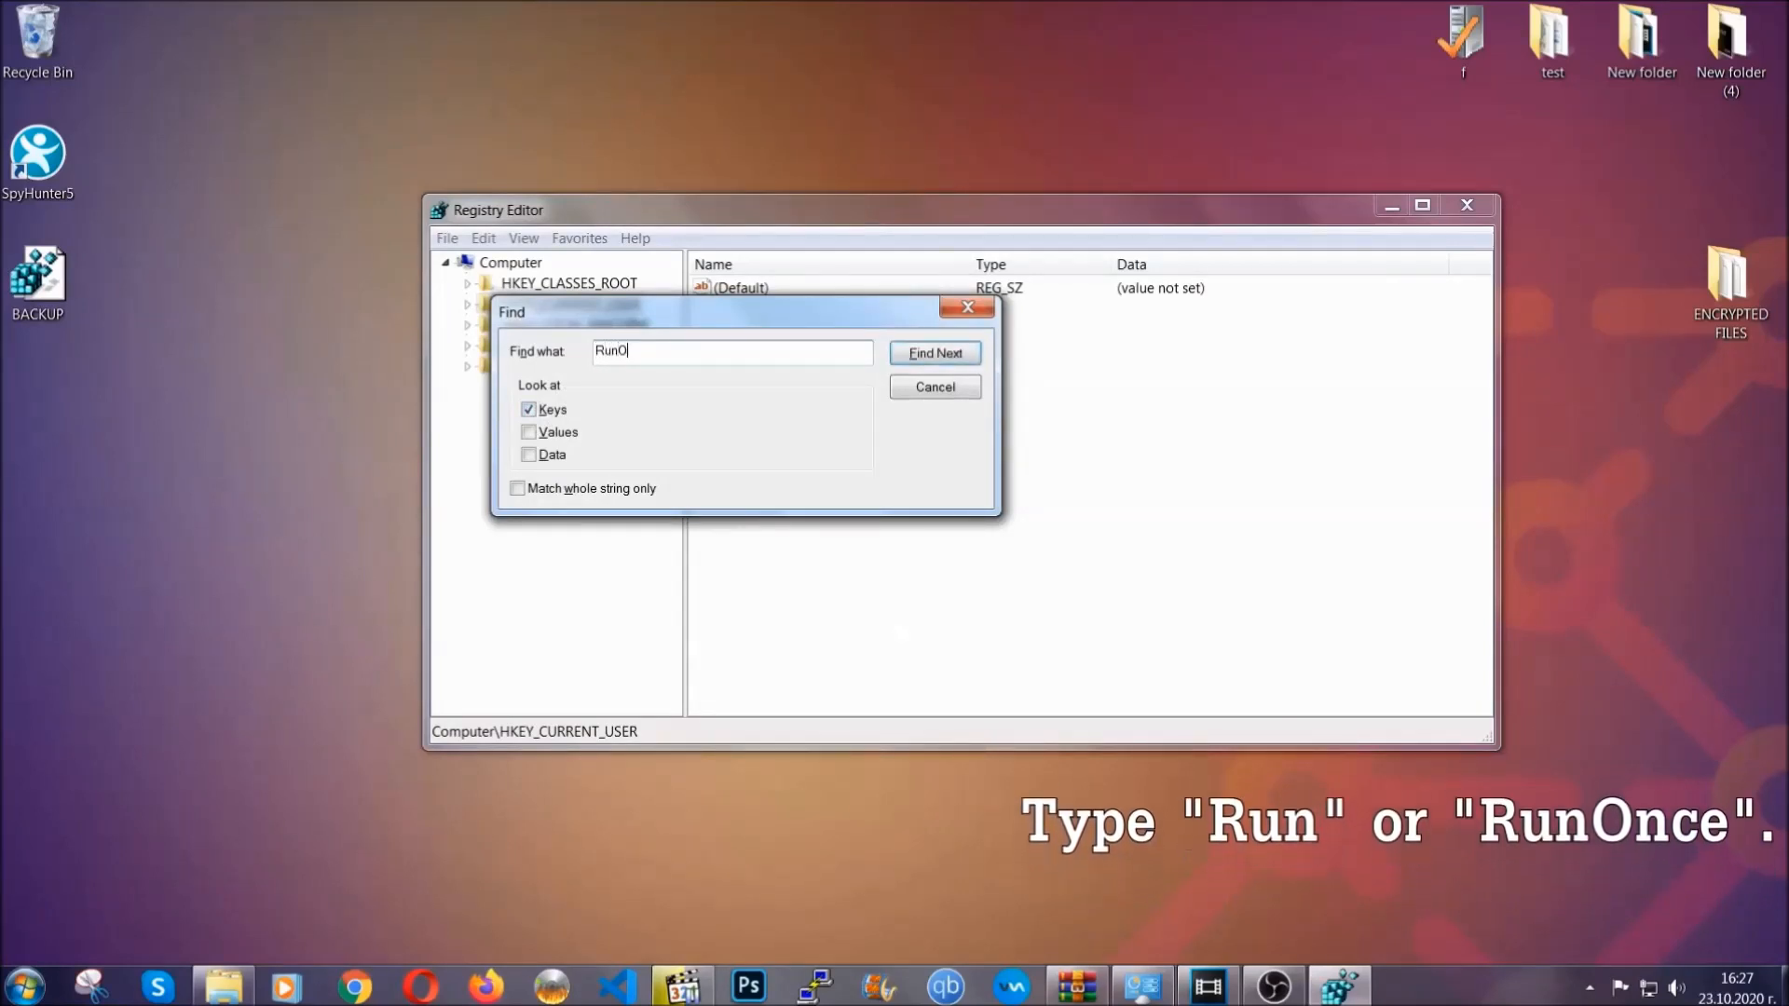
text(nce)
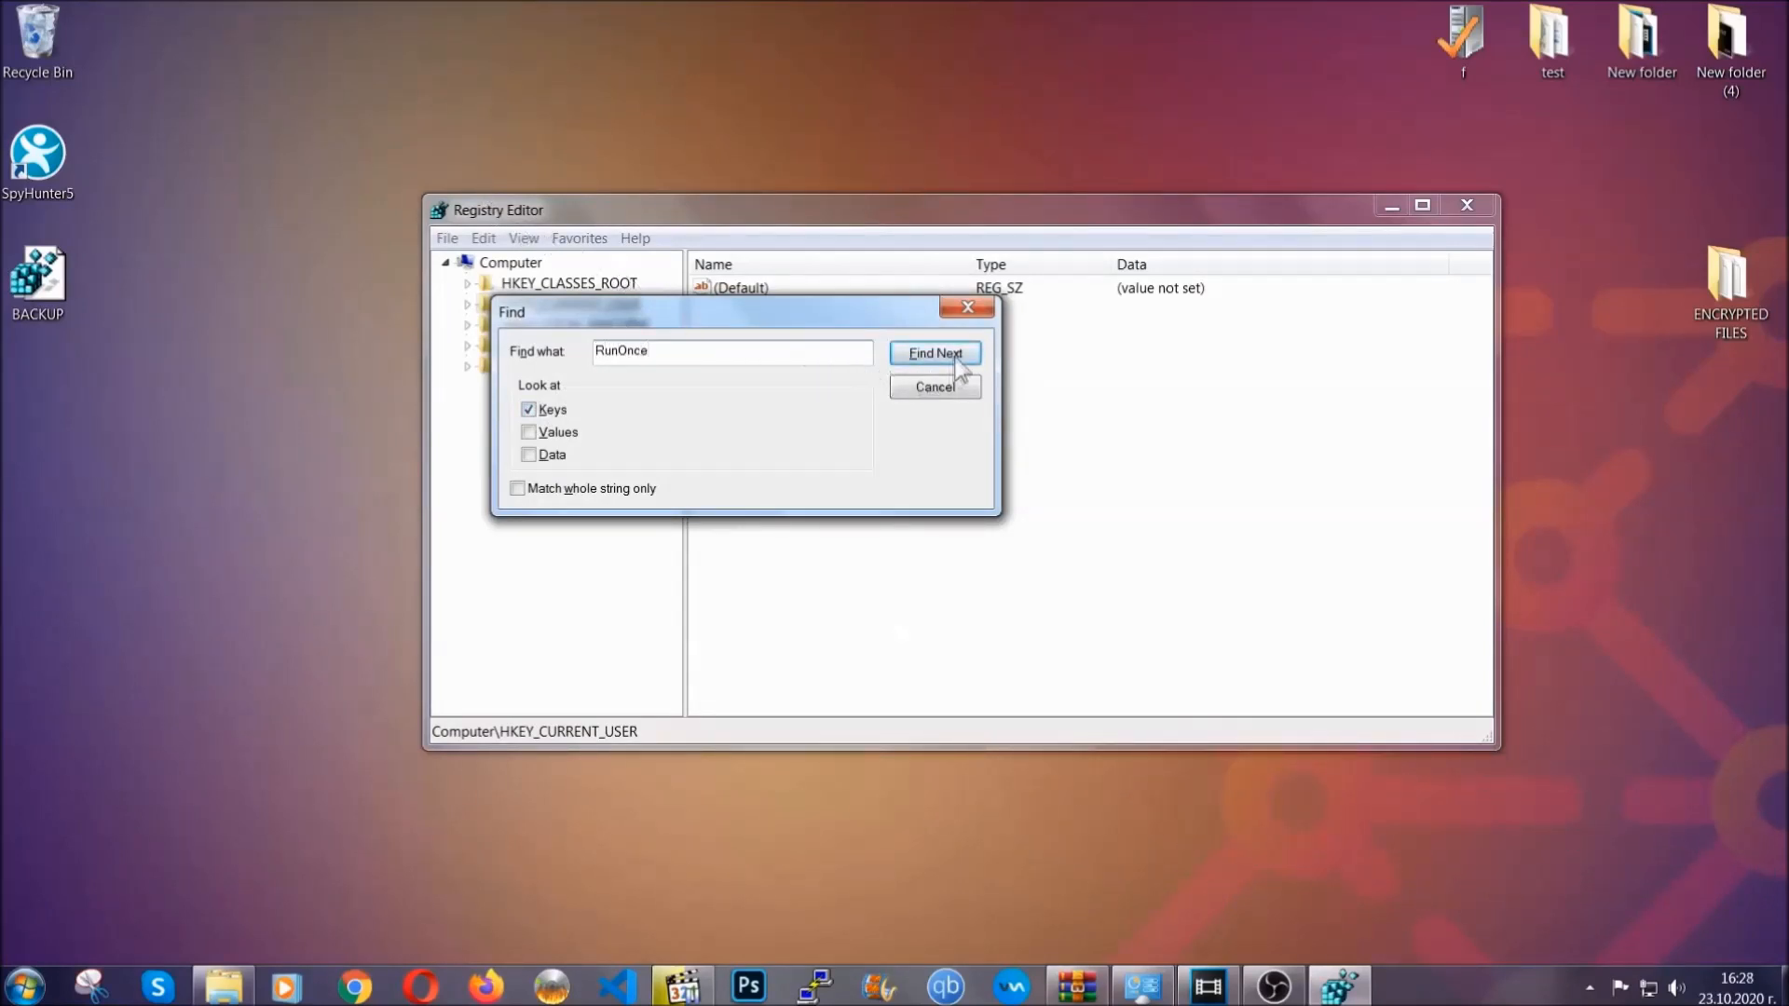
click(937, 354)
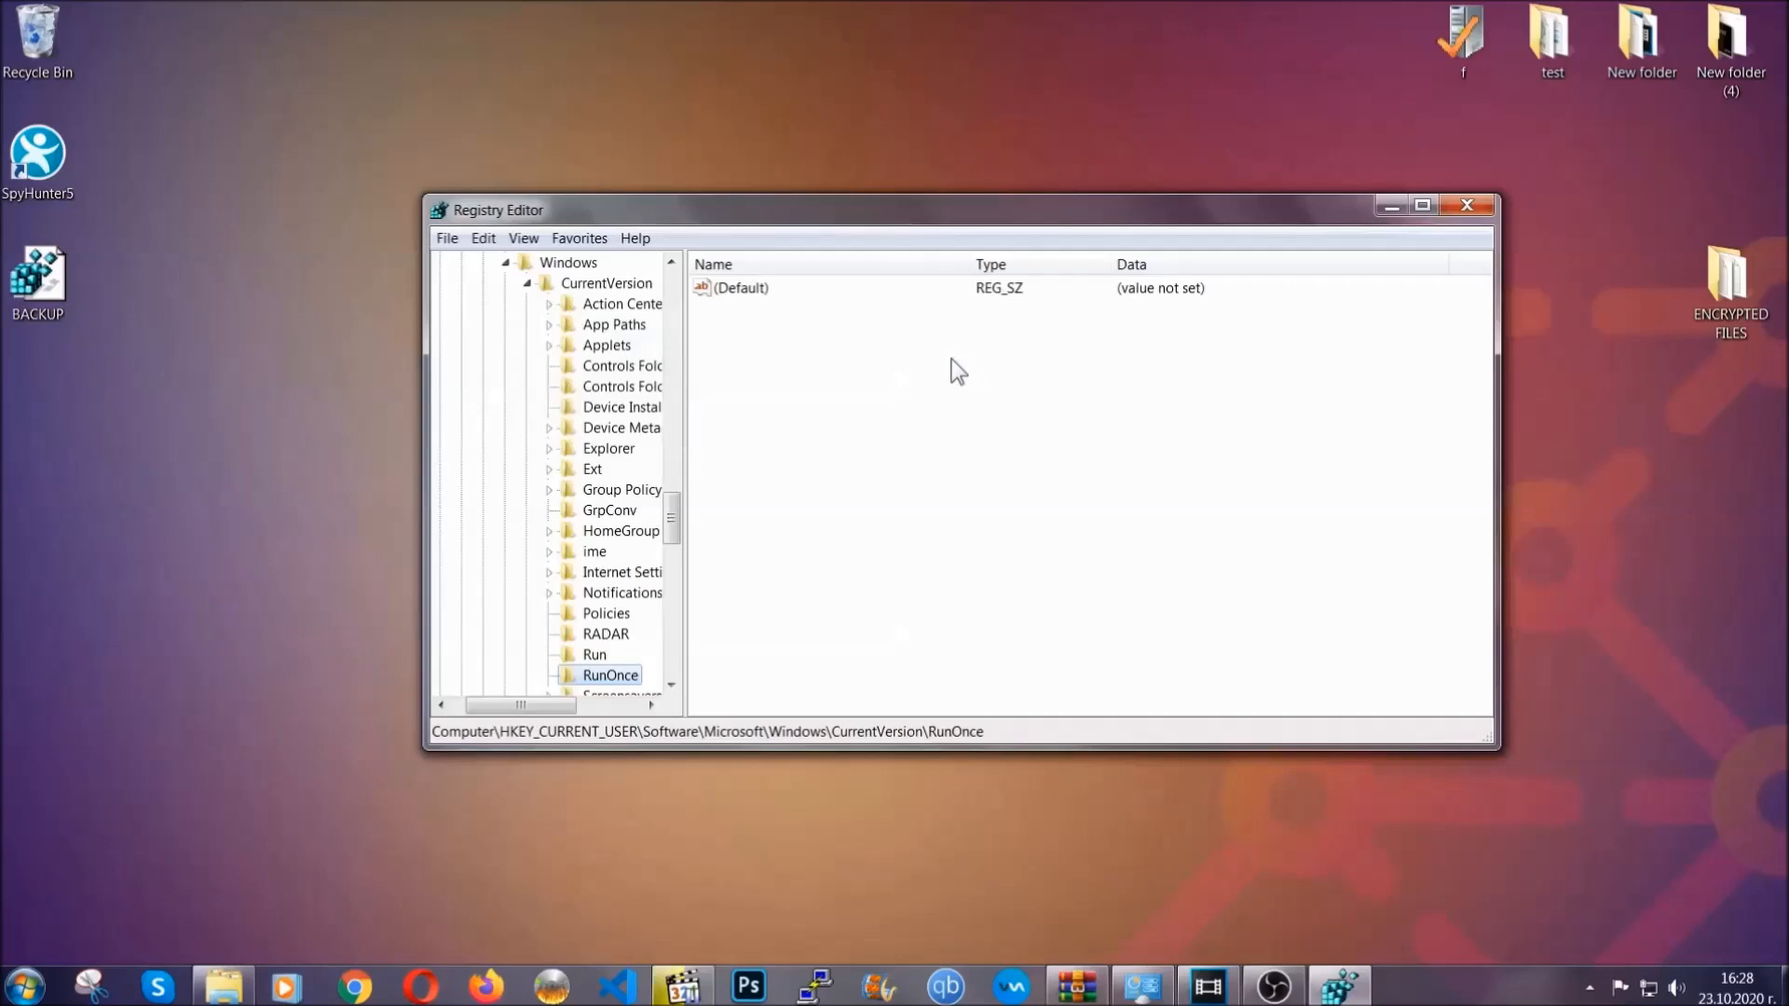
drag(673, 521, 673, 552)
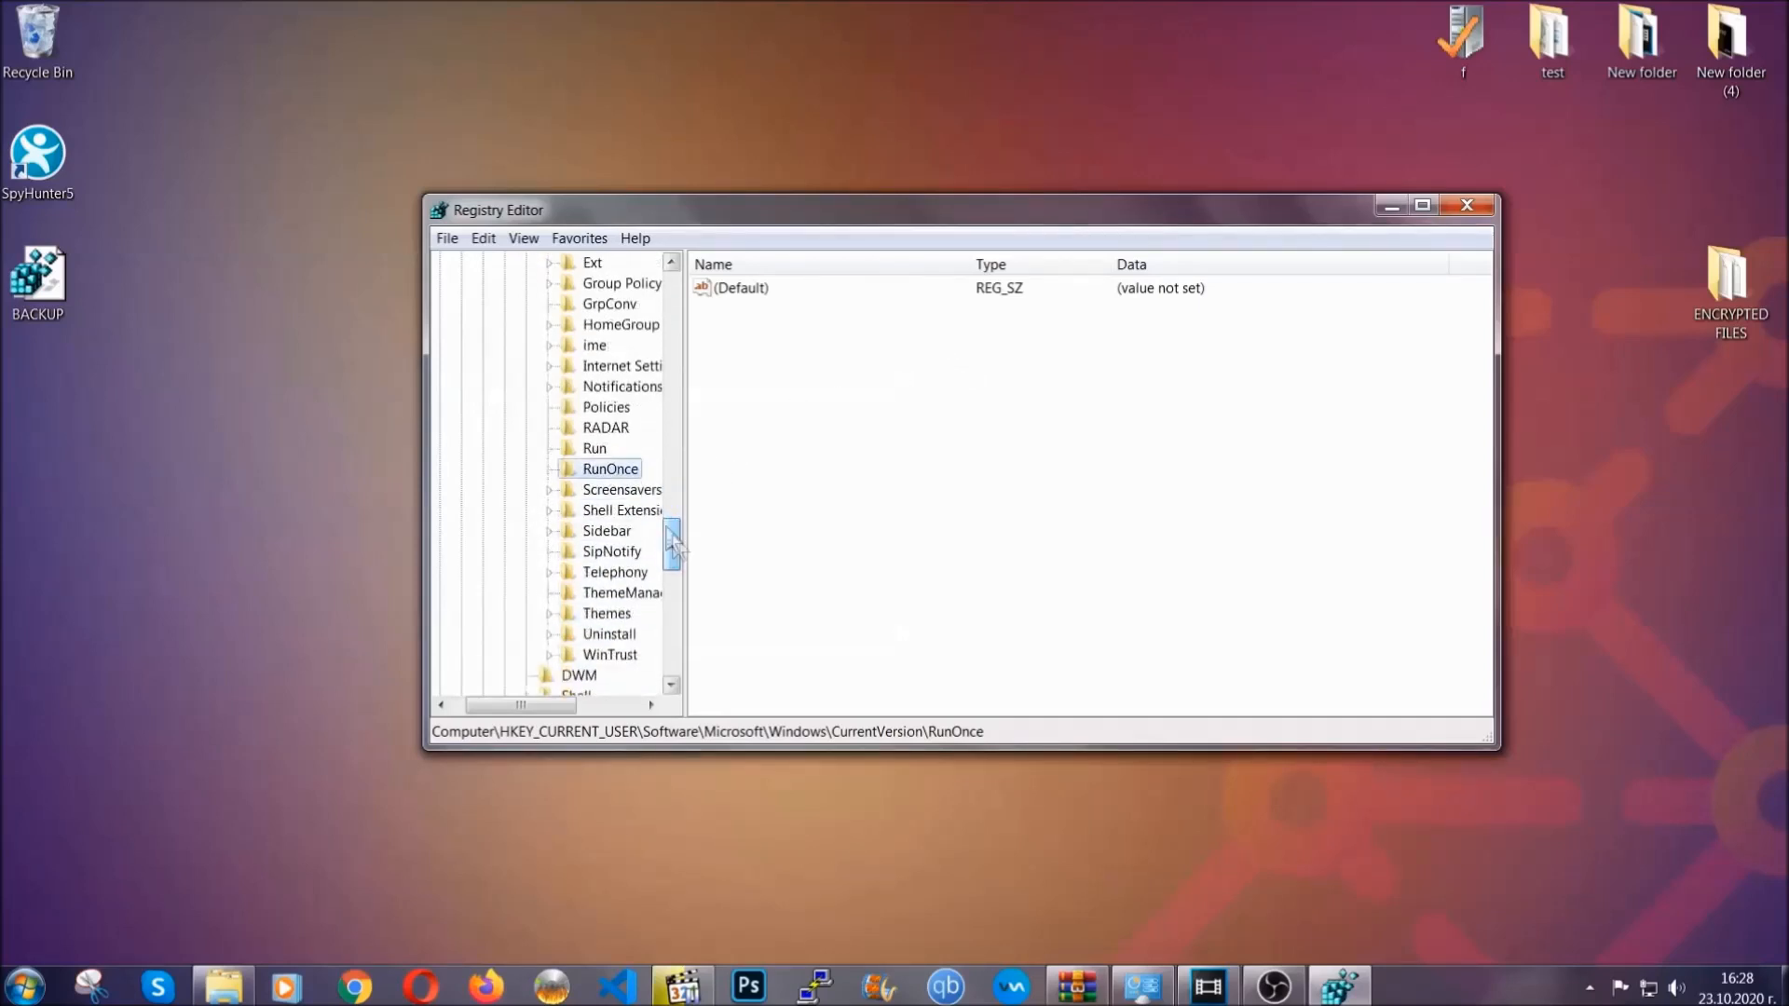
click(594, 449)
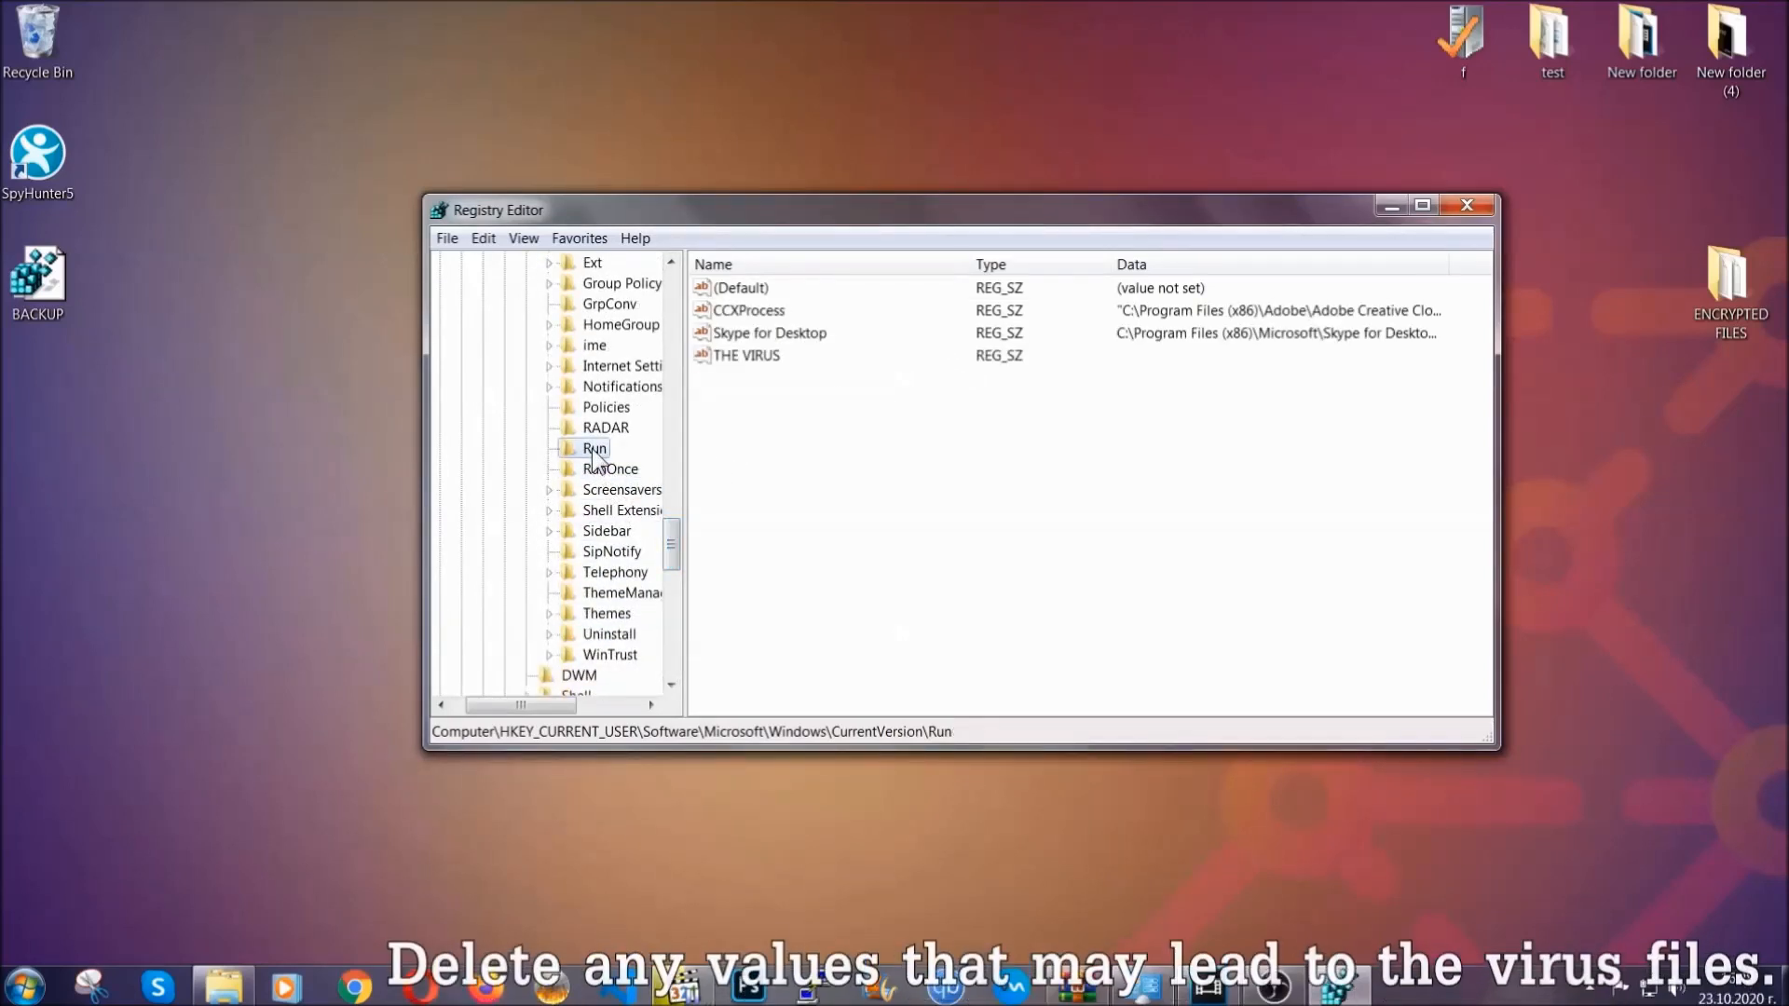
Permanently delete the 'THE VIRUS' value from the Run key and confirm the deletion.
click(741, 357)
right_click(738, 362)
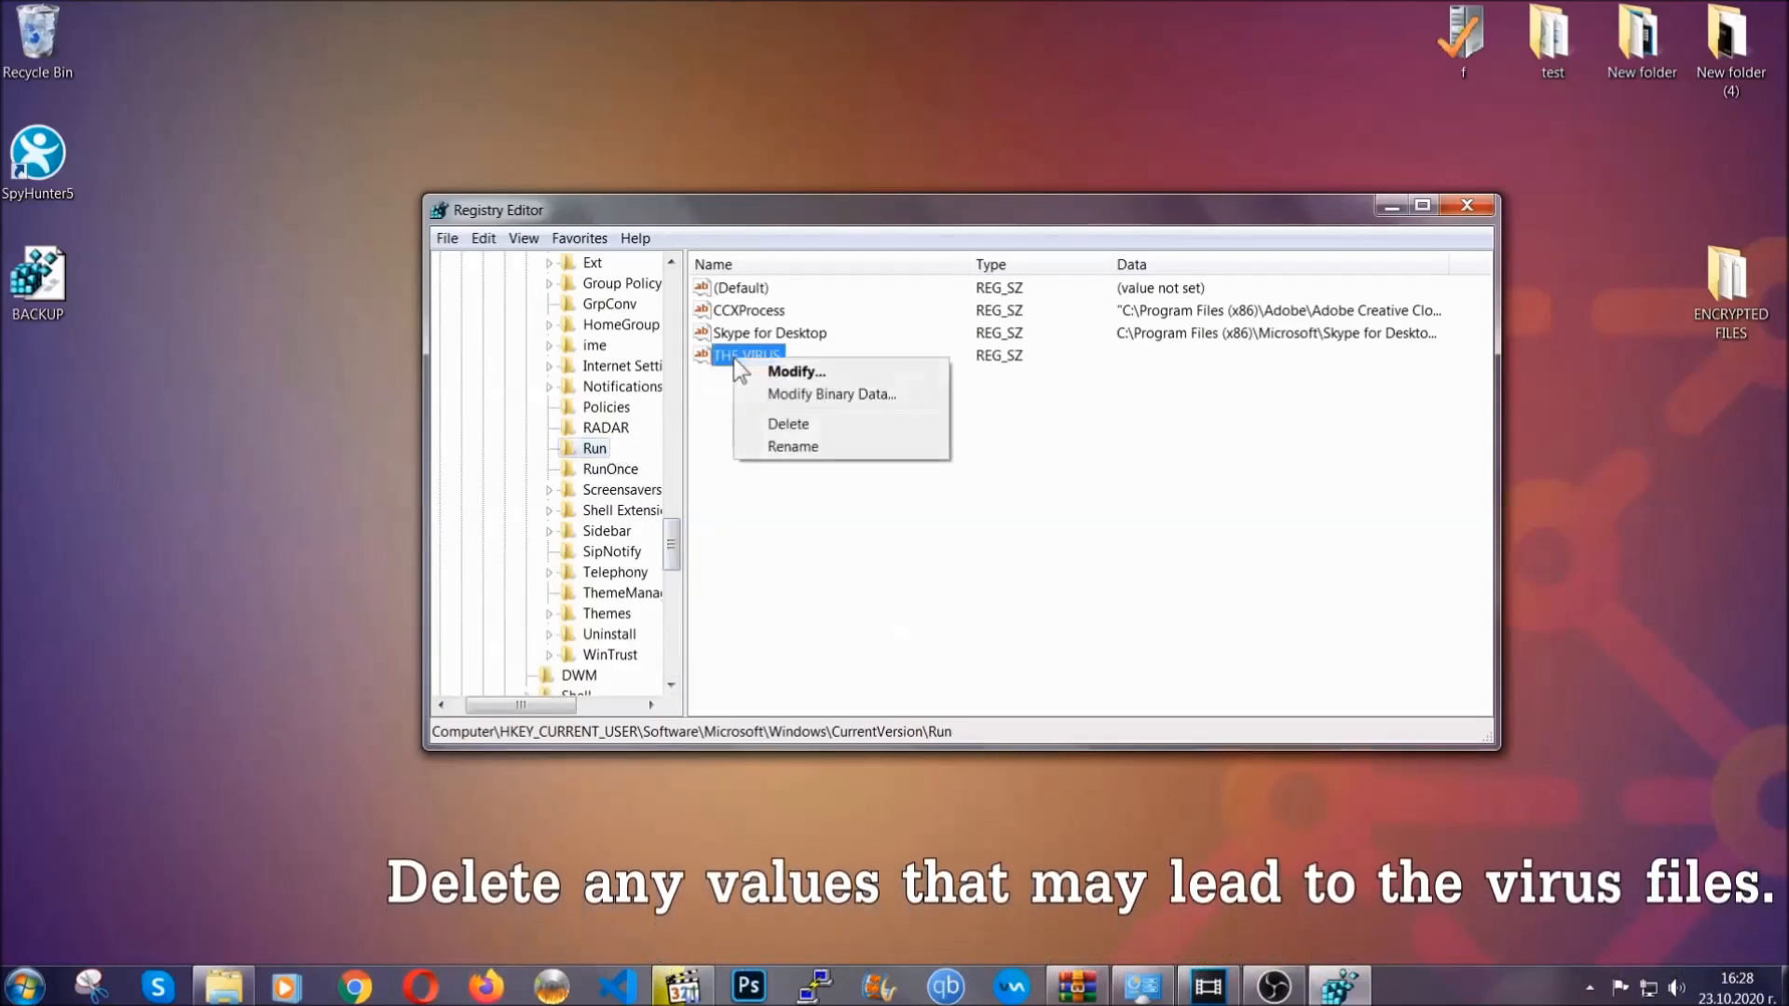
click(773, 422)
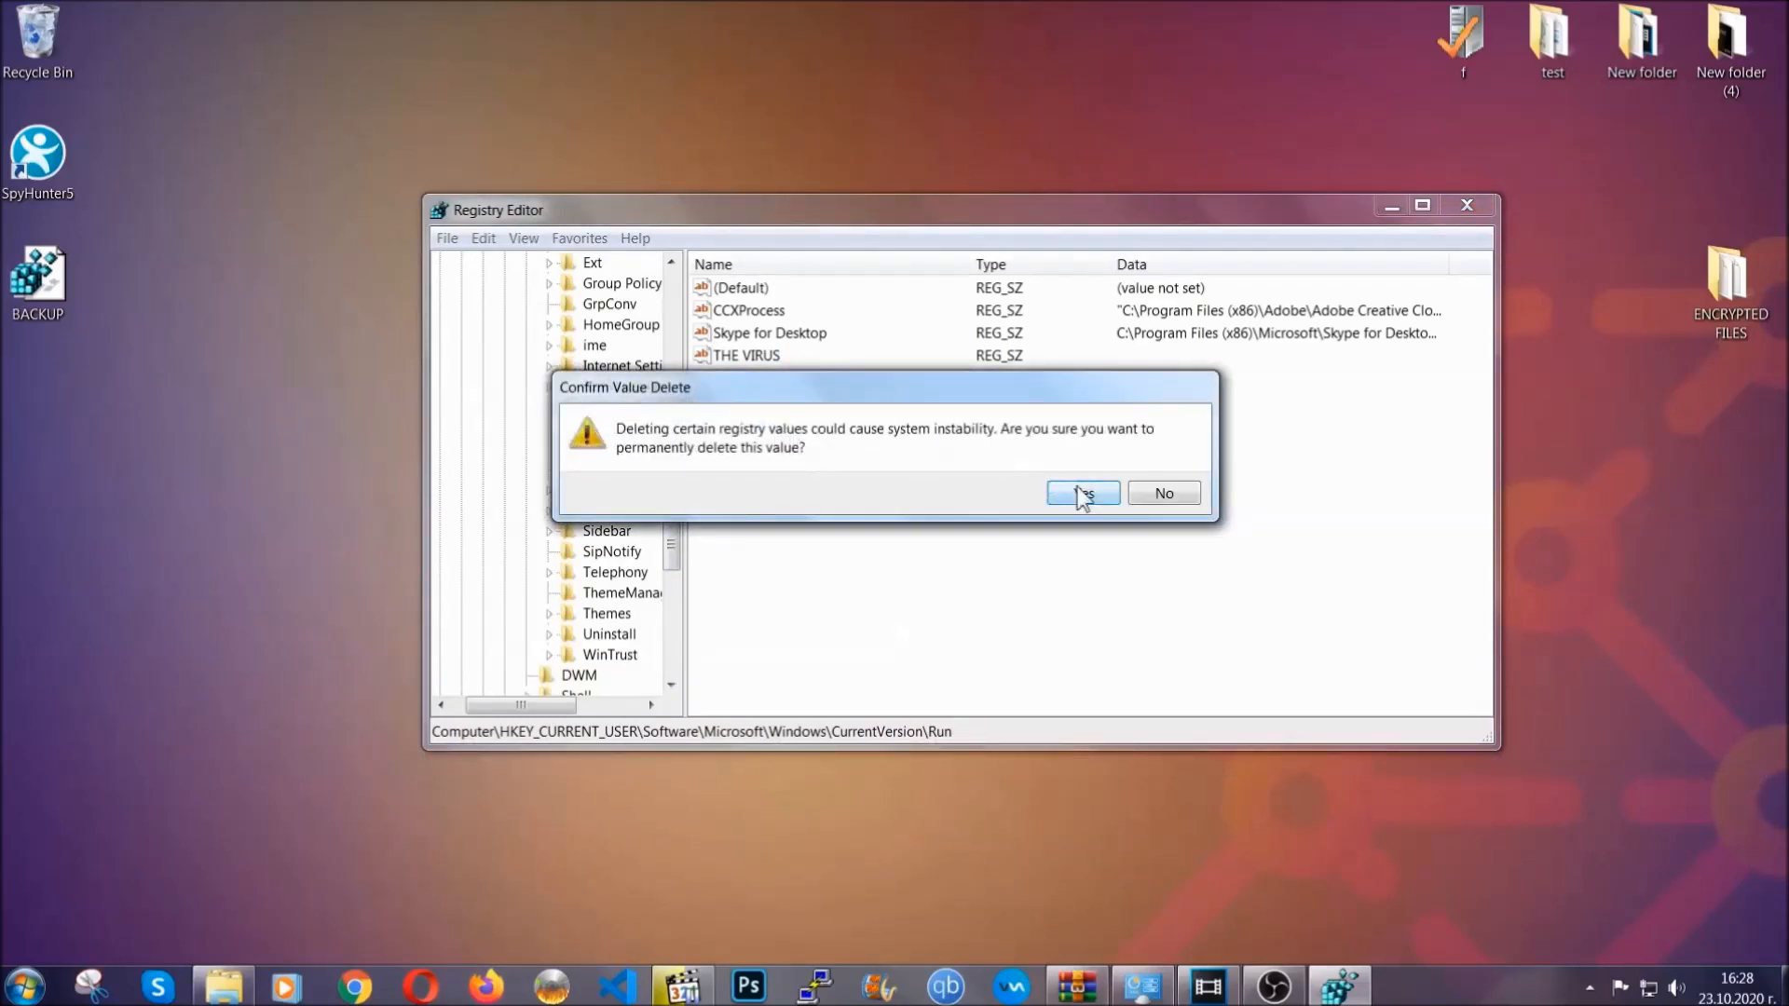
click(1083, 493)
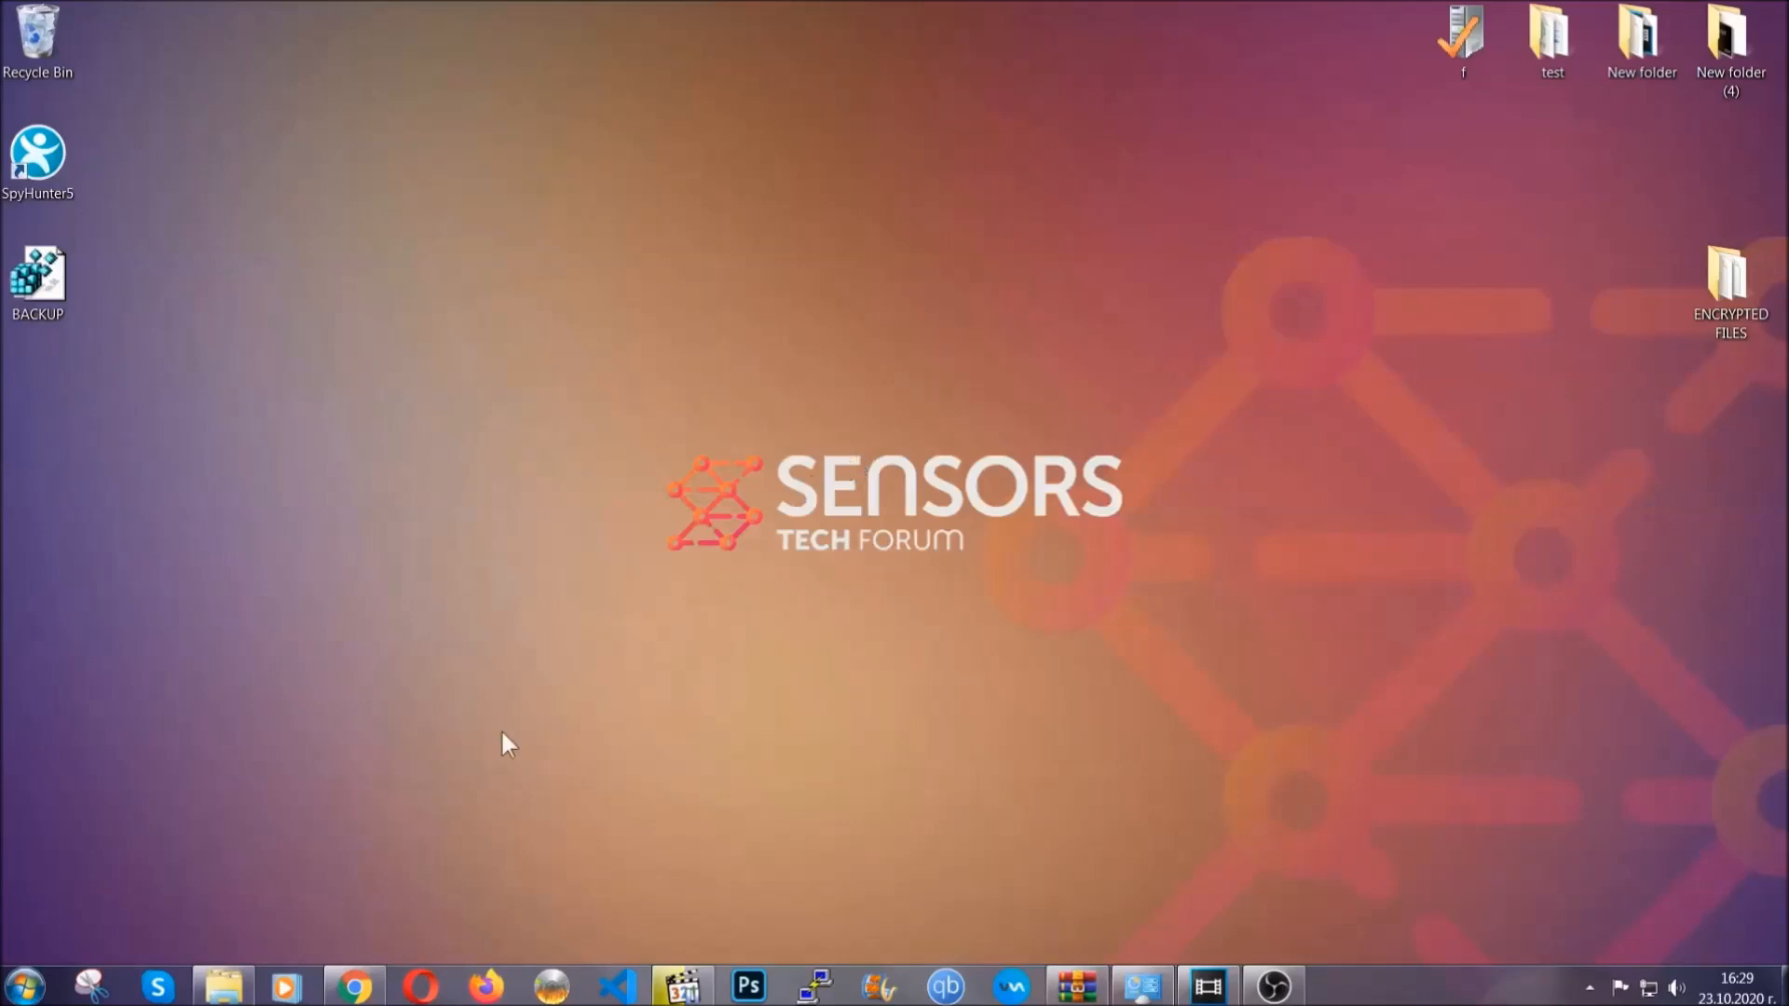
Switch to Chrome's ransomware recovery article and select its web address.
click(354, 988)
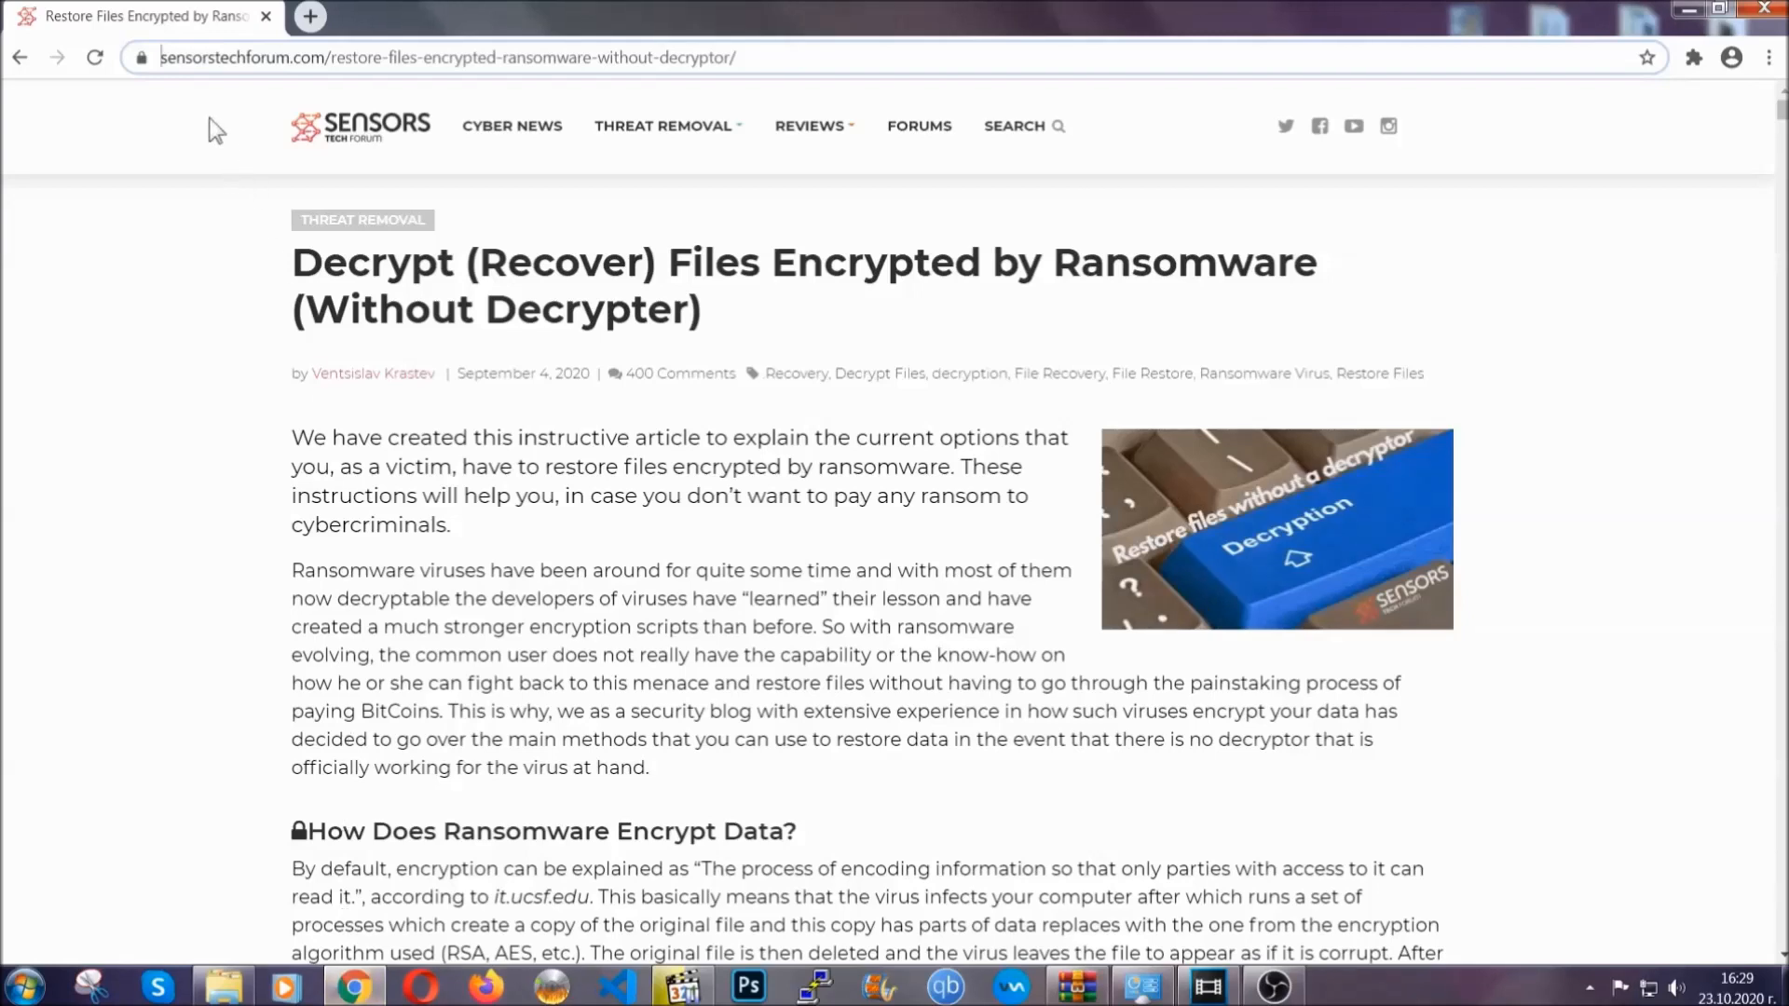
drag(161, 58, 807, 63)
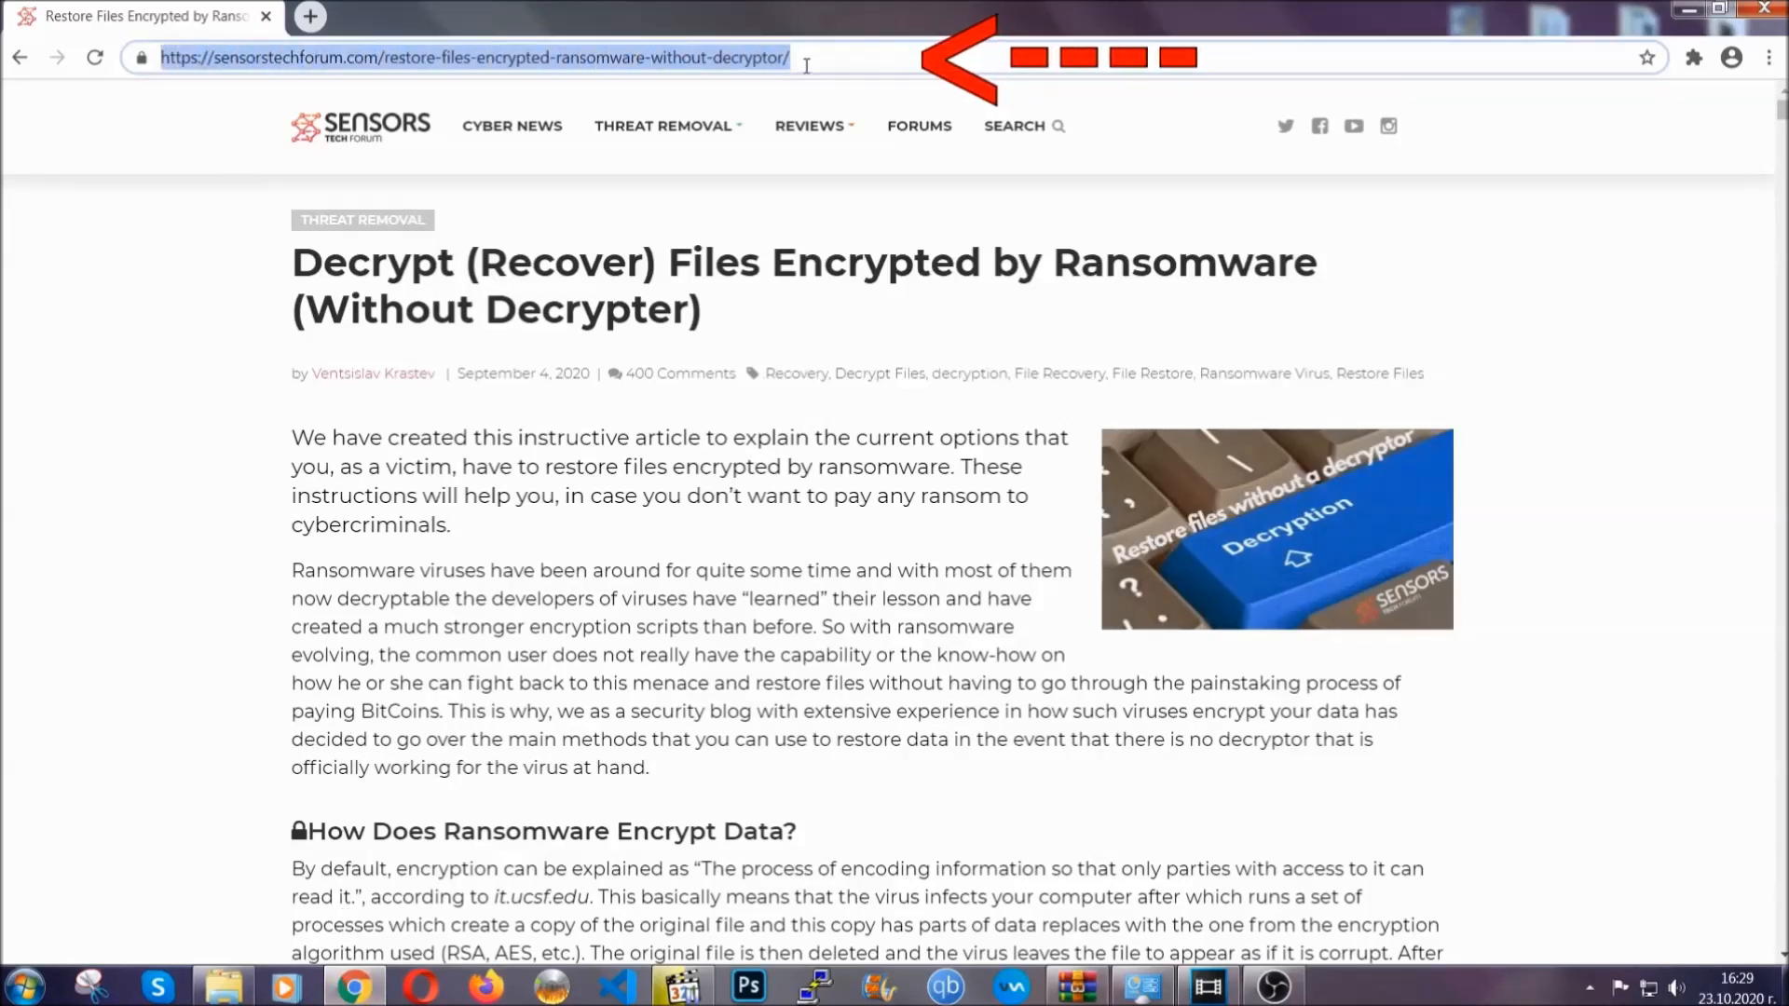
mouse_move(811, 127)
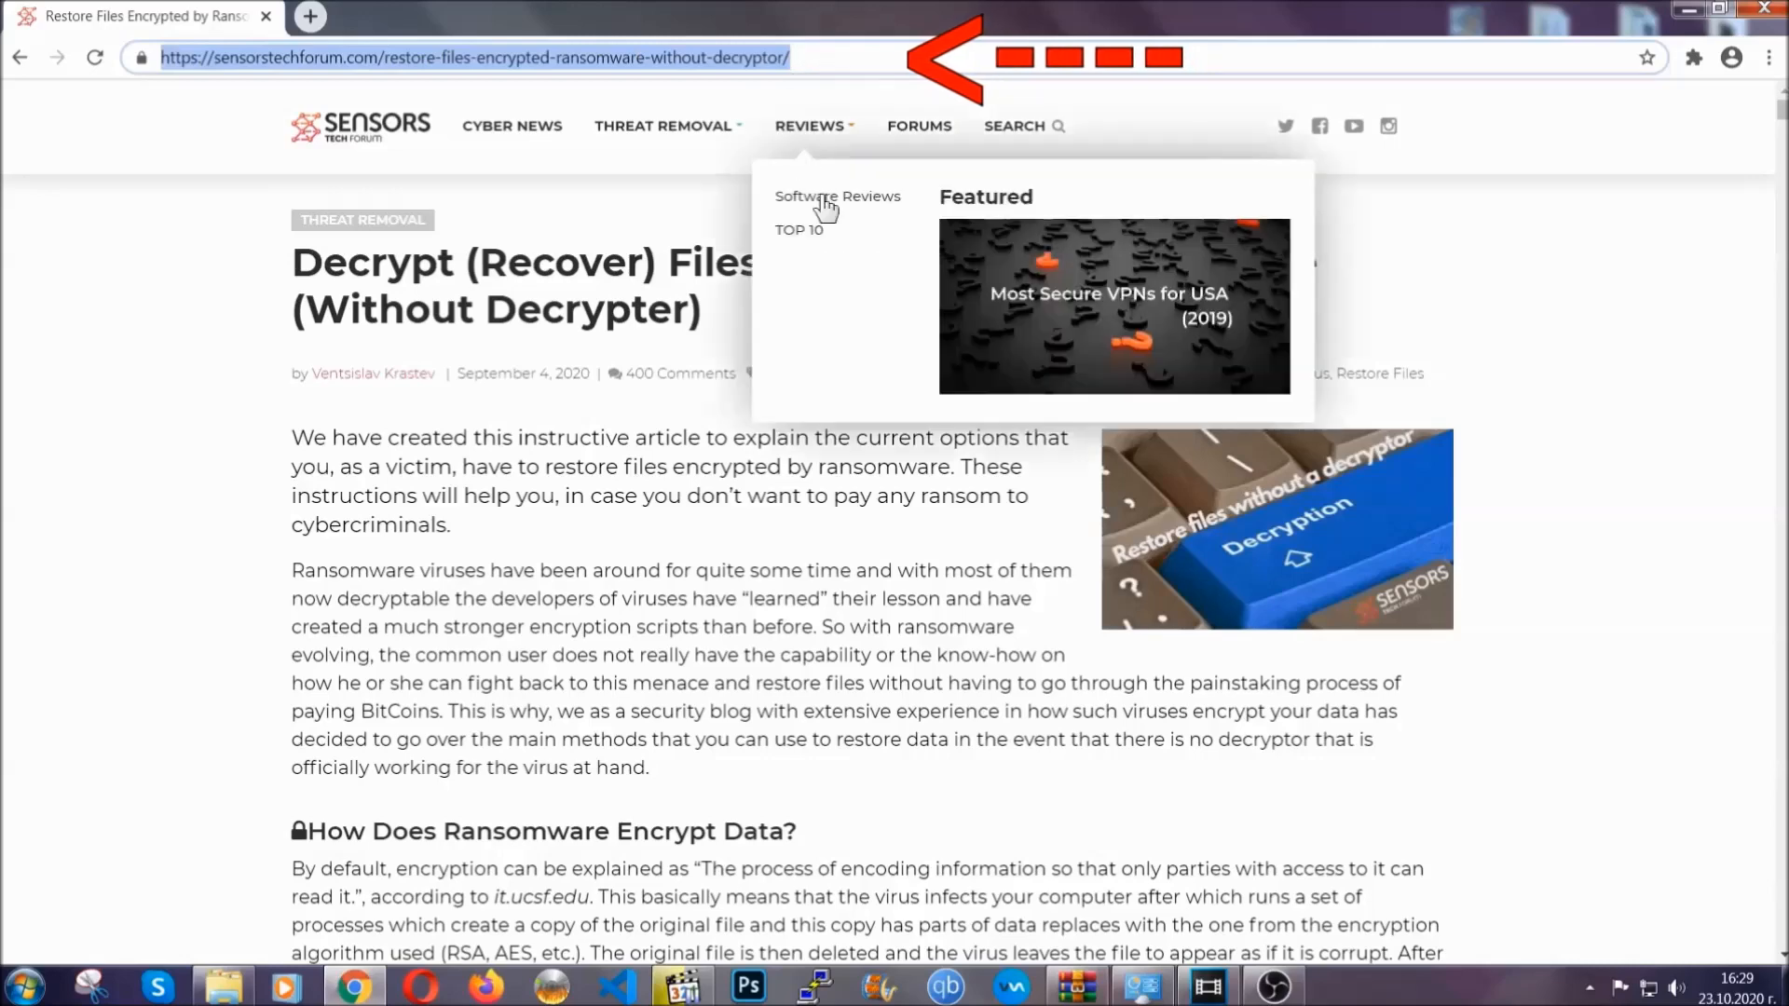
scroll(920, 508, down, 4)
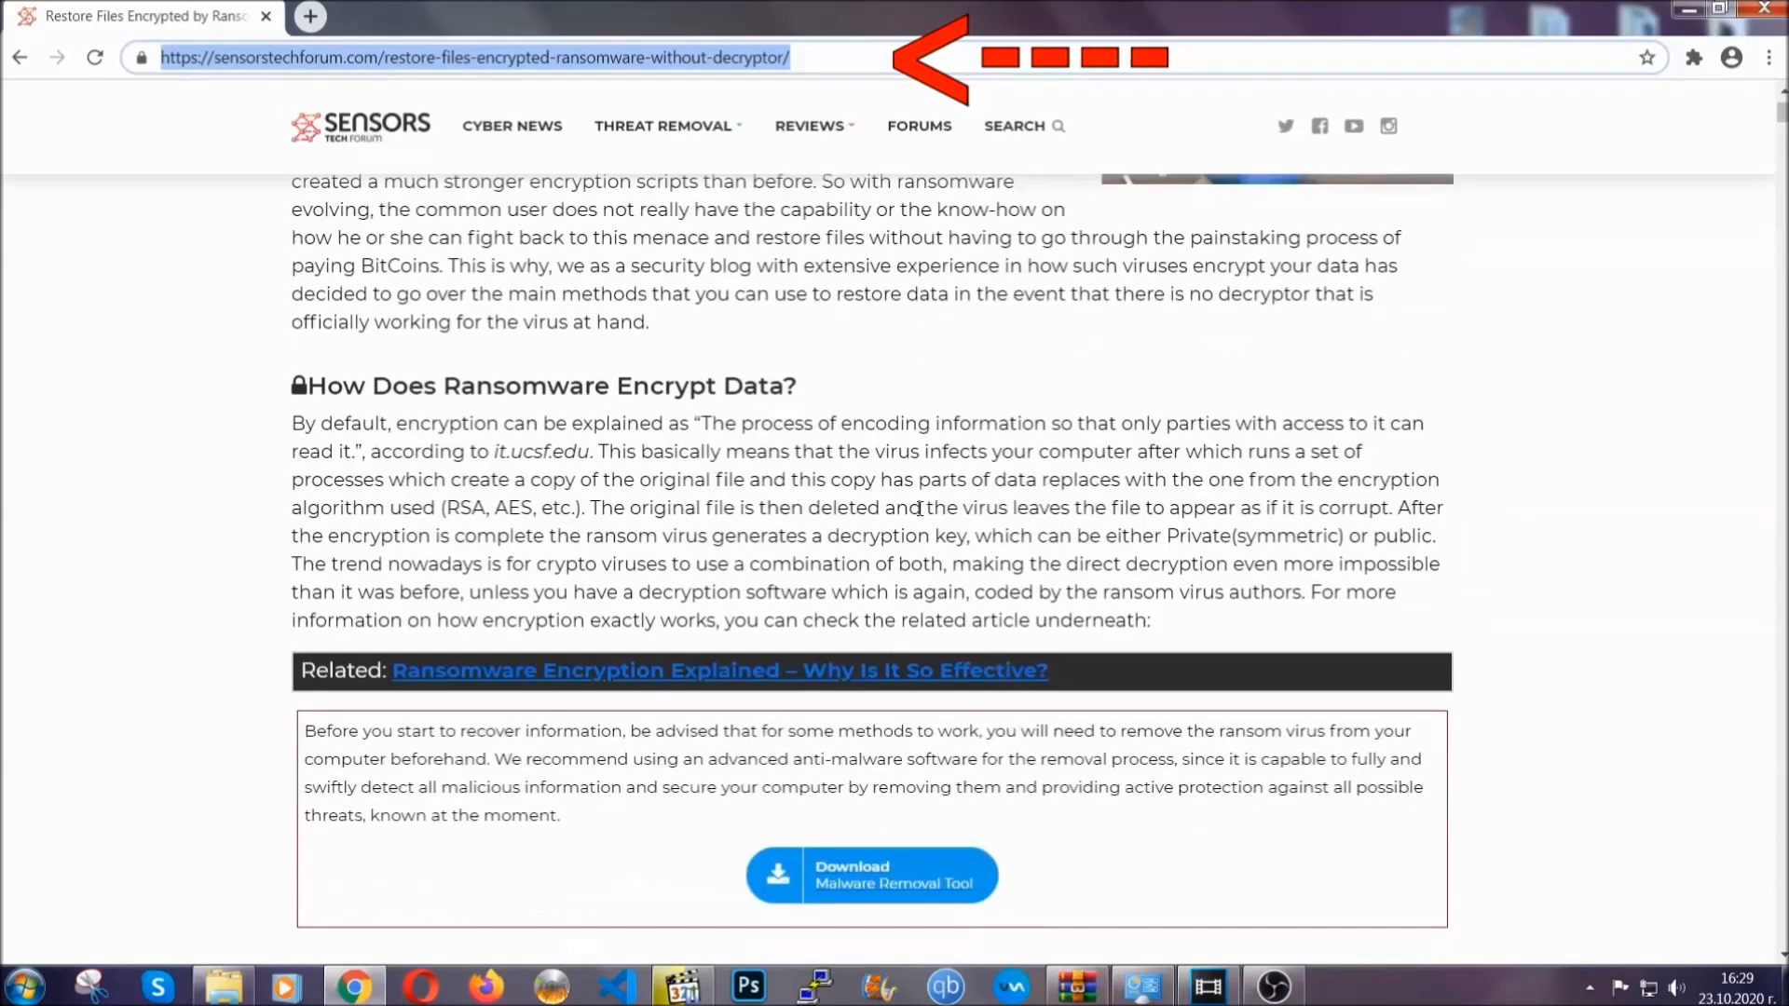
scroll(921, 508, down, 5)
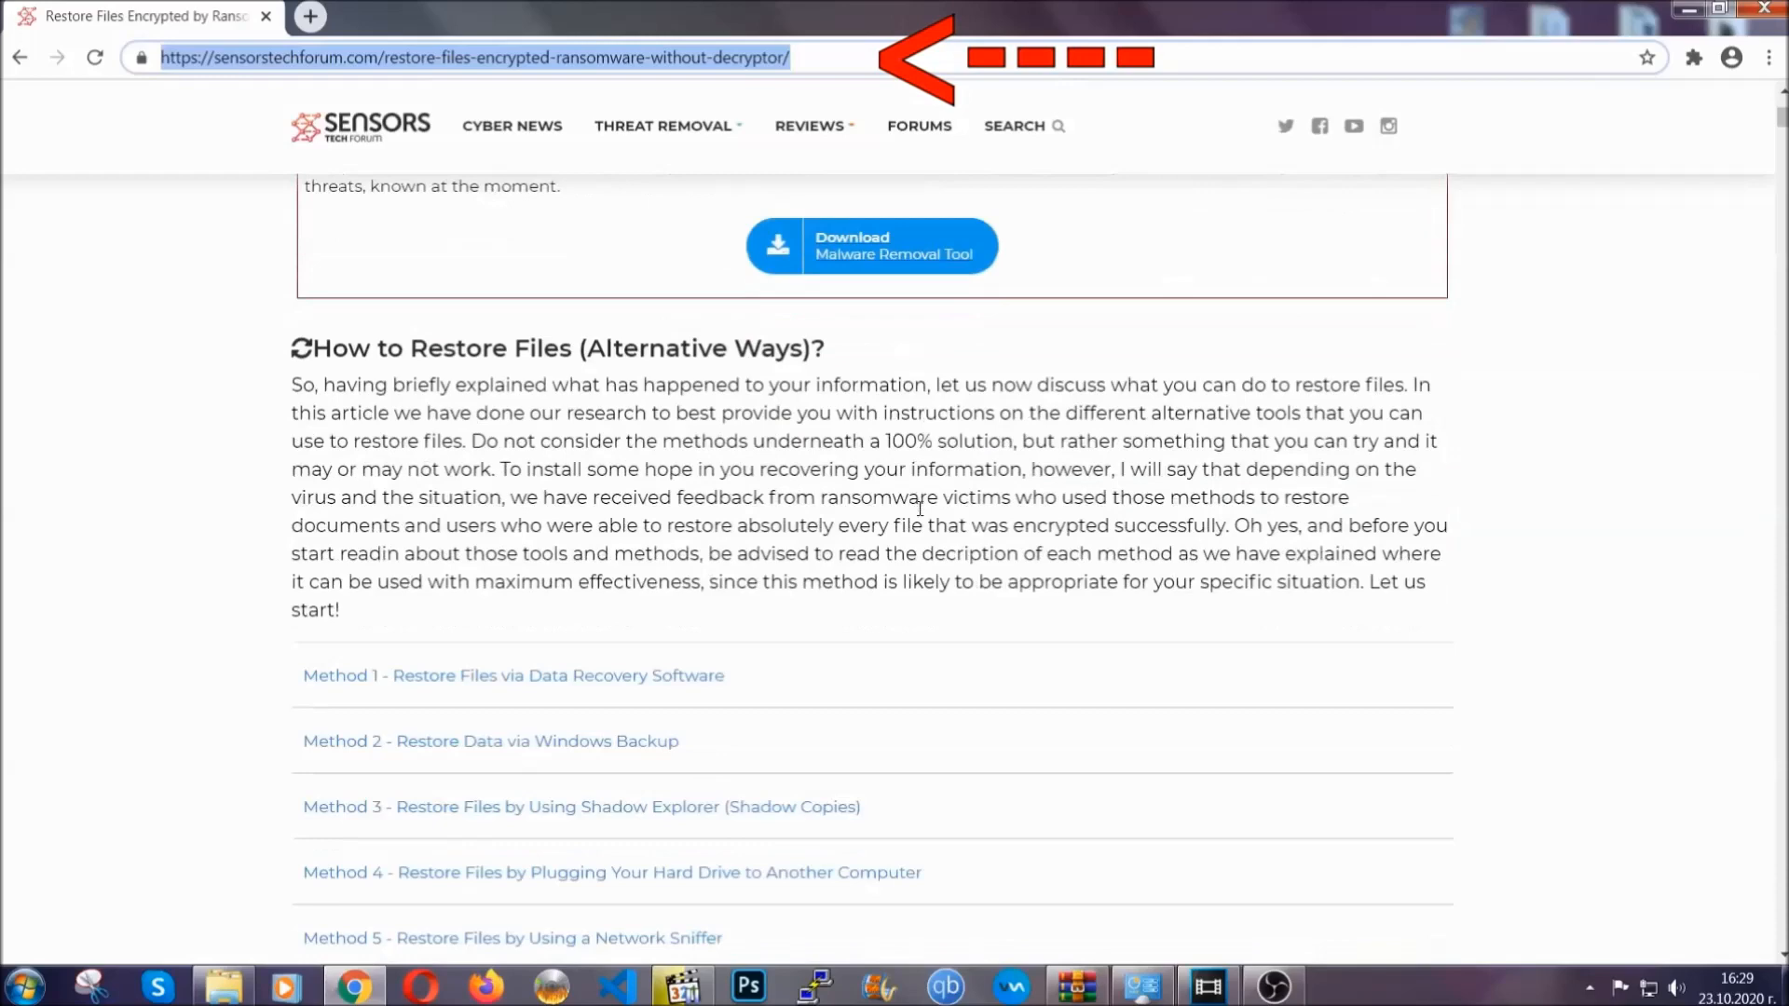
scroll(919, 507, down, 3)
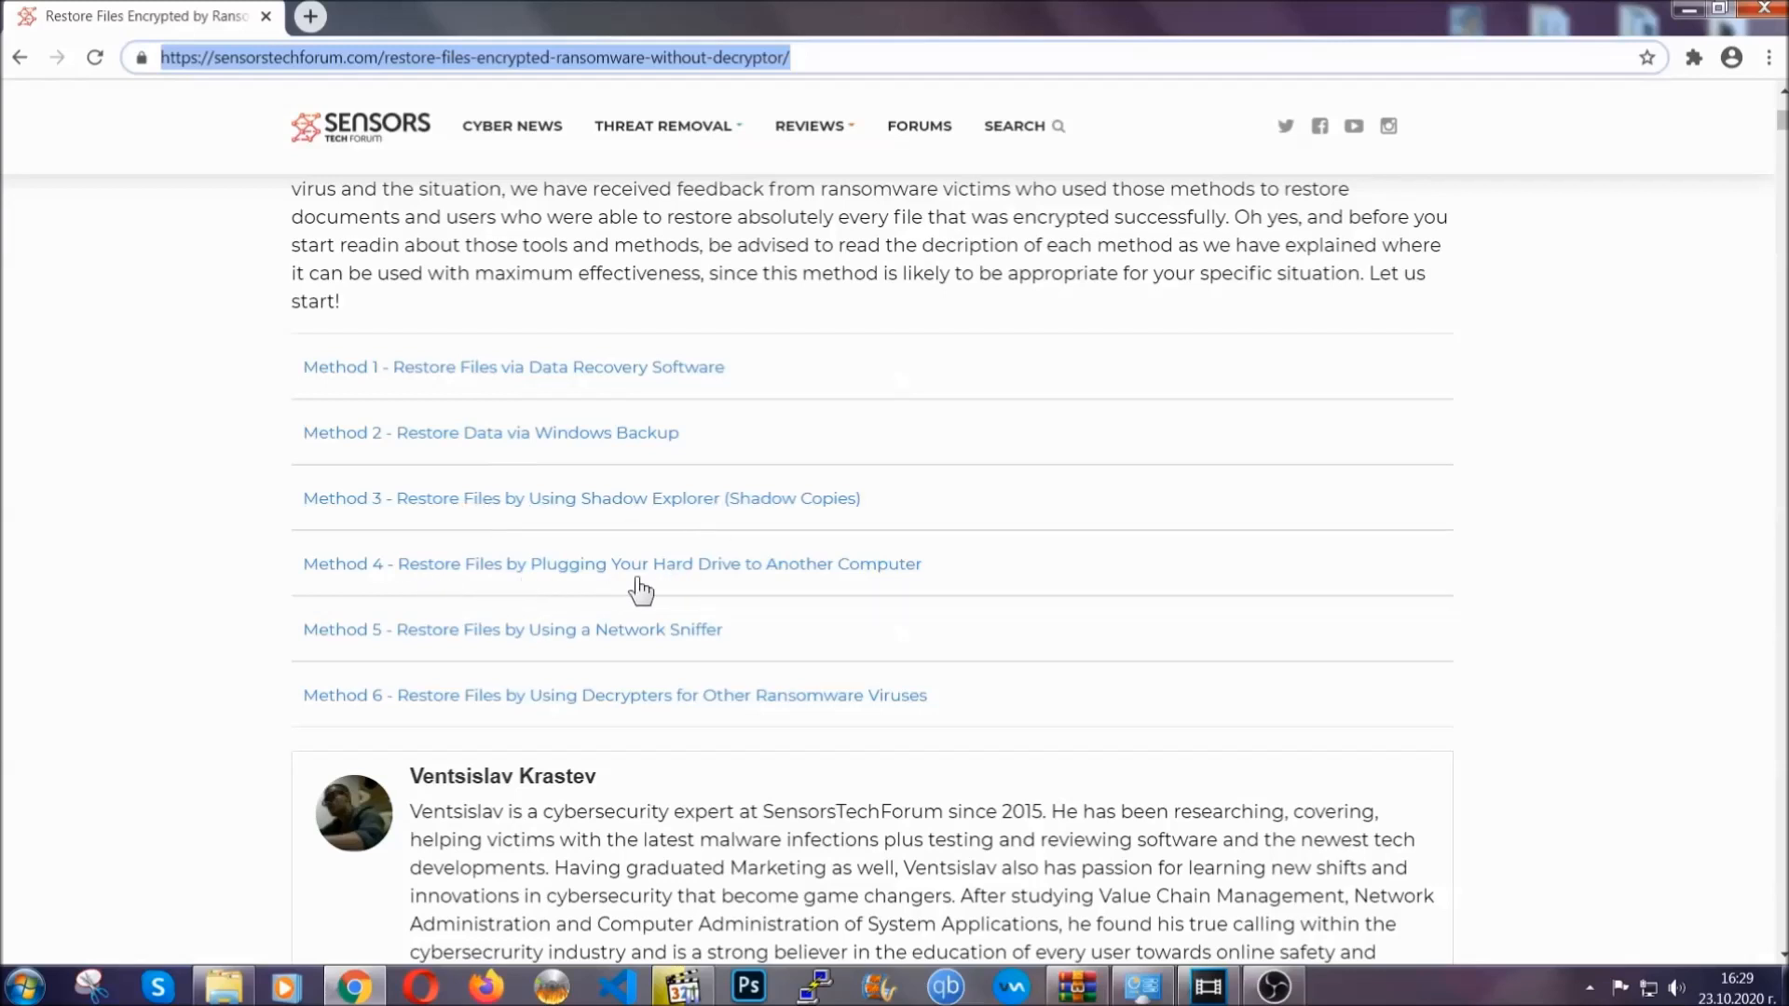
Expand Method 2 - Restore Data via Windows Backup and review its summary table.
click(556, 430)
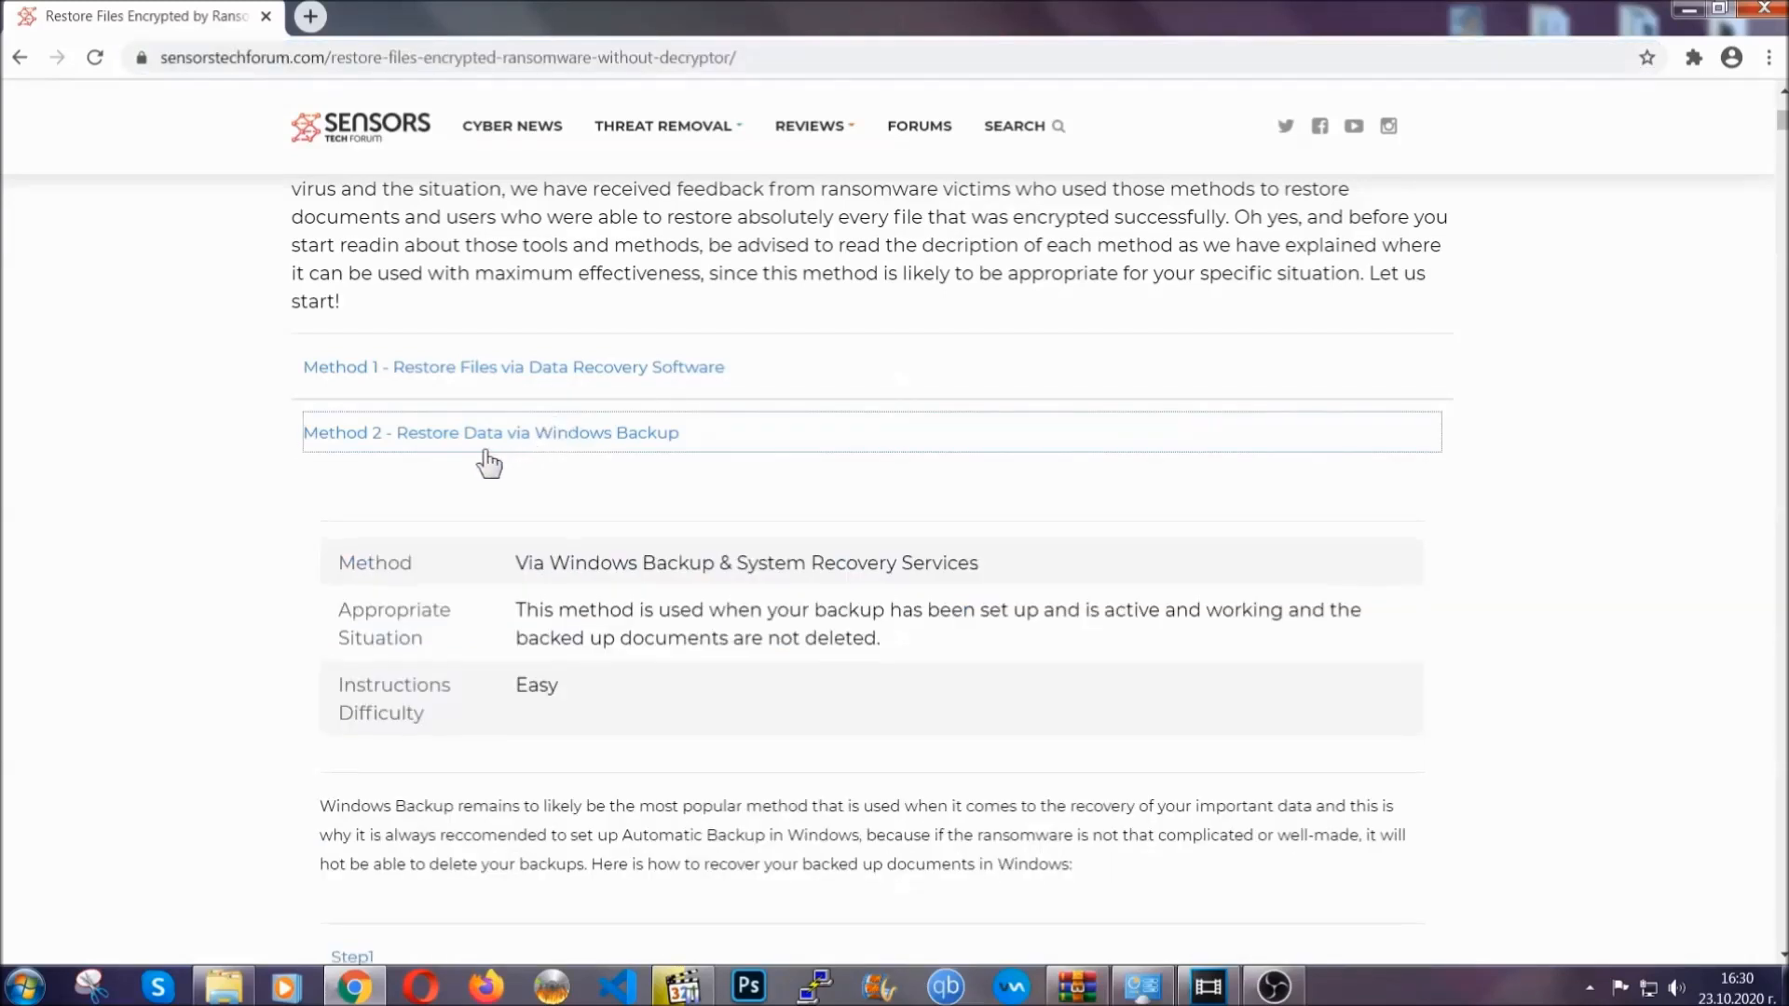
drag(517, 560, 634, 701)
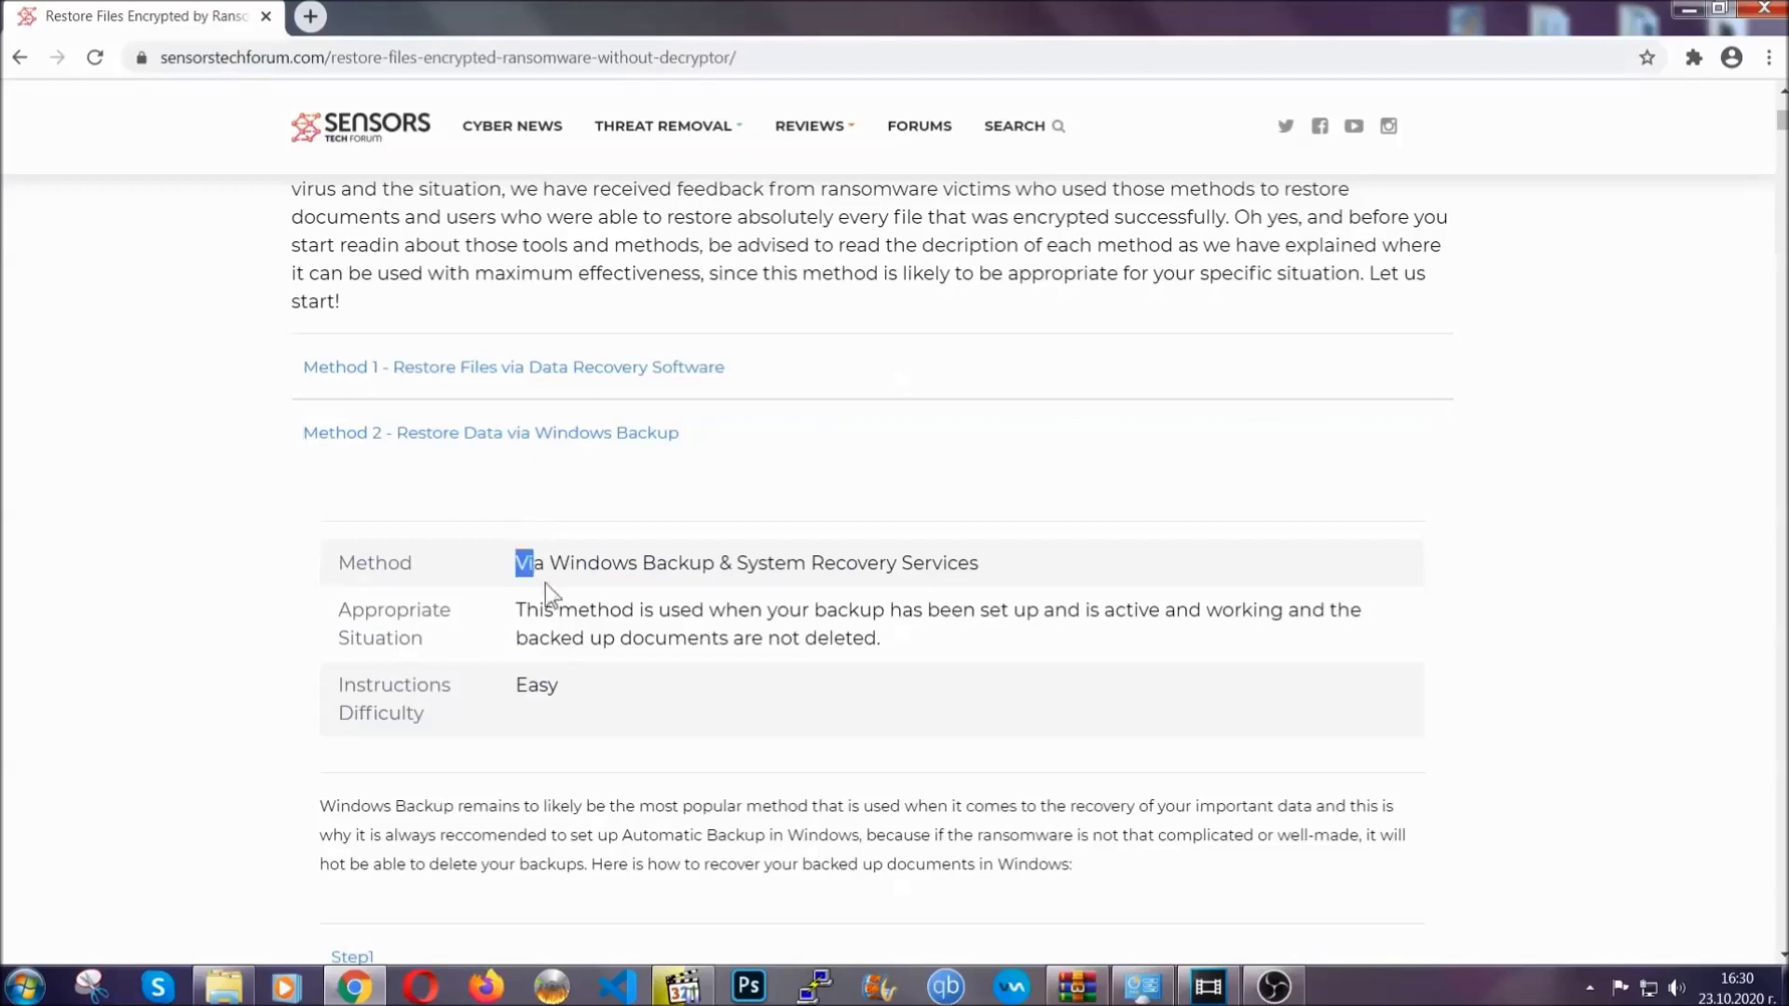
click(633, 699)
scroll(639, 695, down, 3)
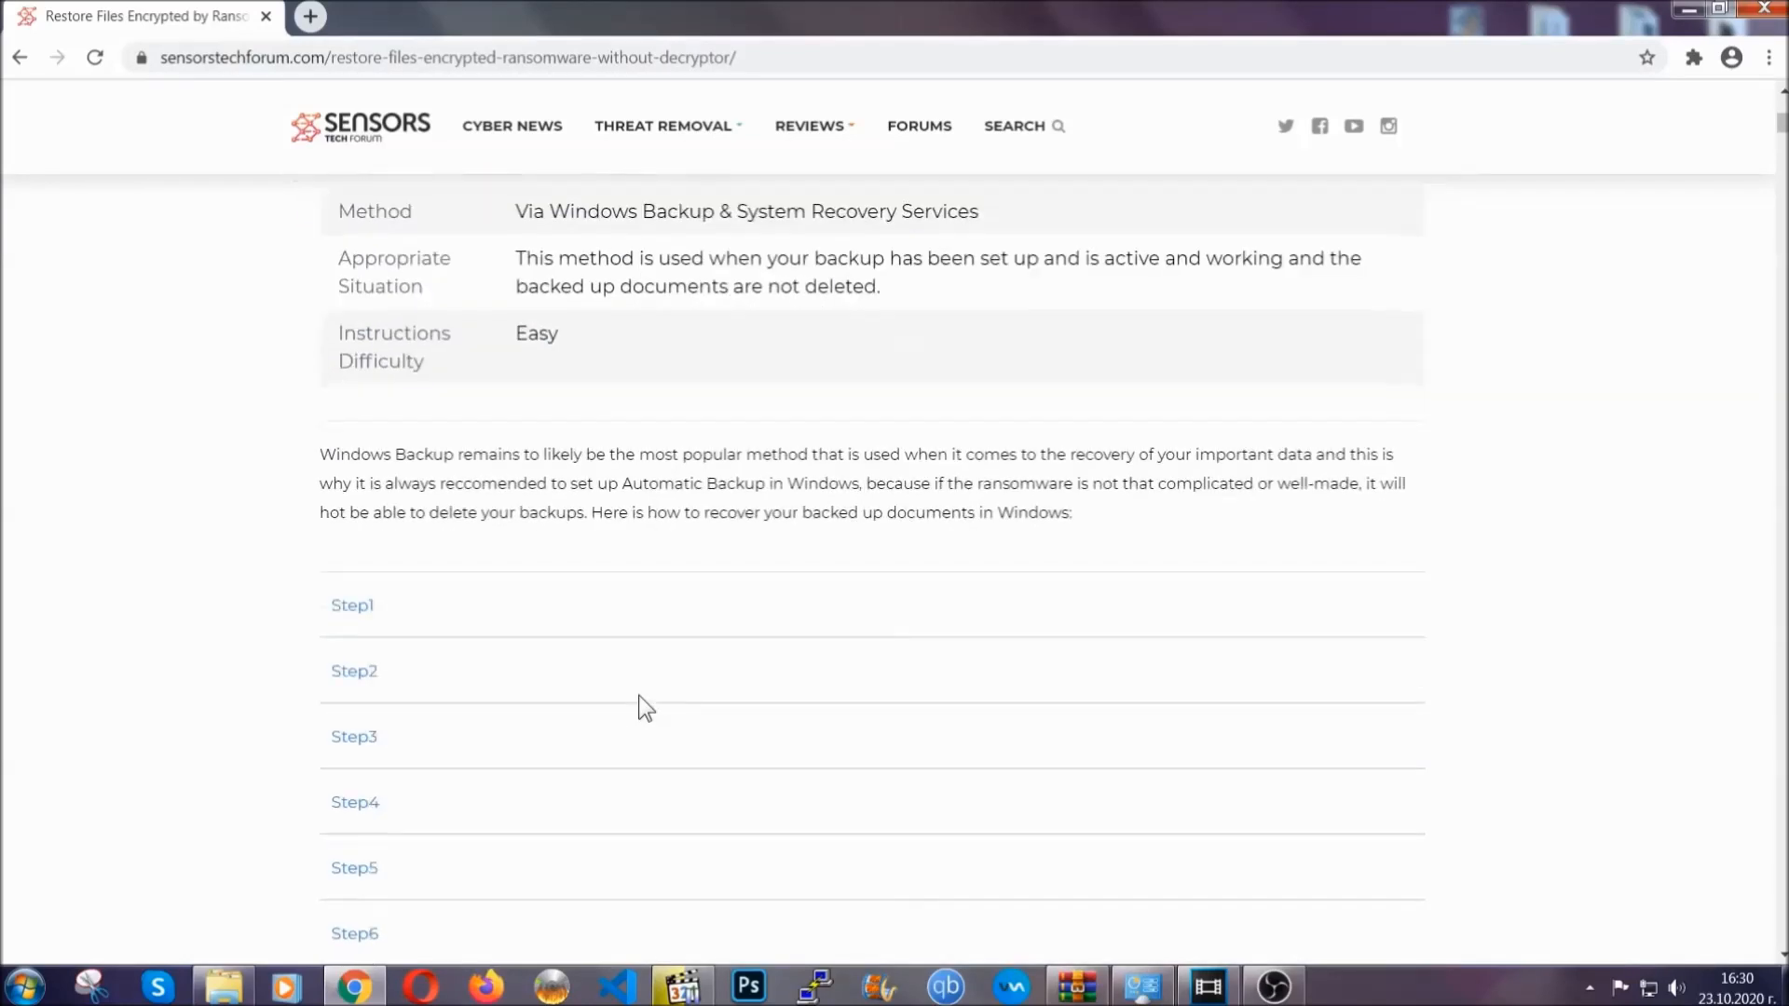
scroll(639, 695, down, 1)
Expand Step1, Step2 and Step3 of the backup method, then minimize Chrome to the desktop.
click(367, 496)
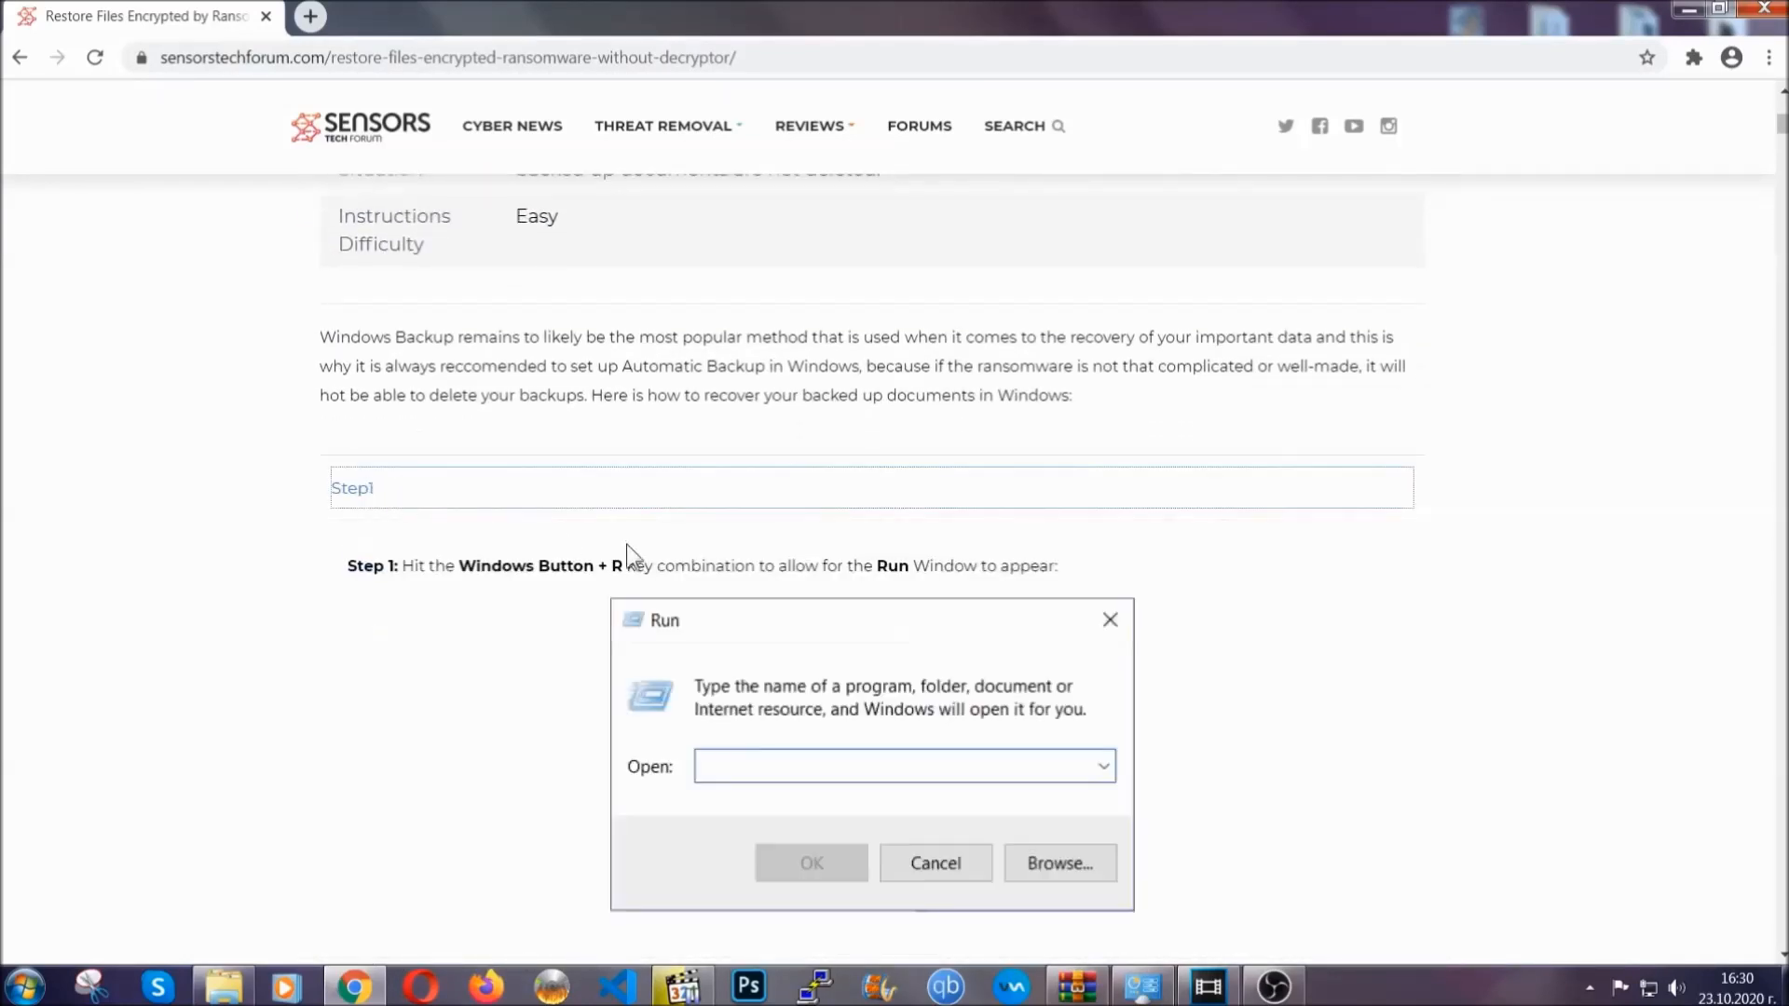
scroll(838, 578, down, 3)
scroll(836, 580, down, 1)
click(419, 585)
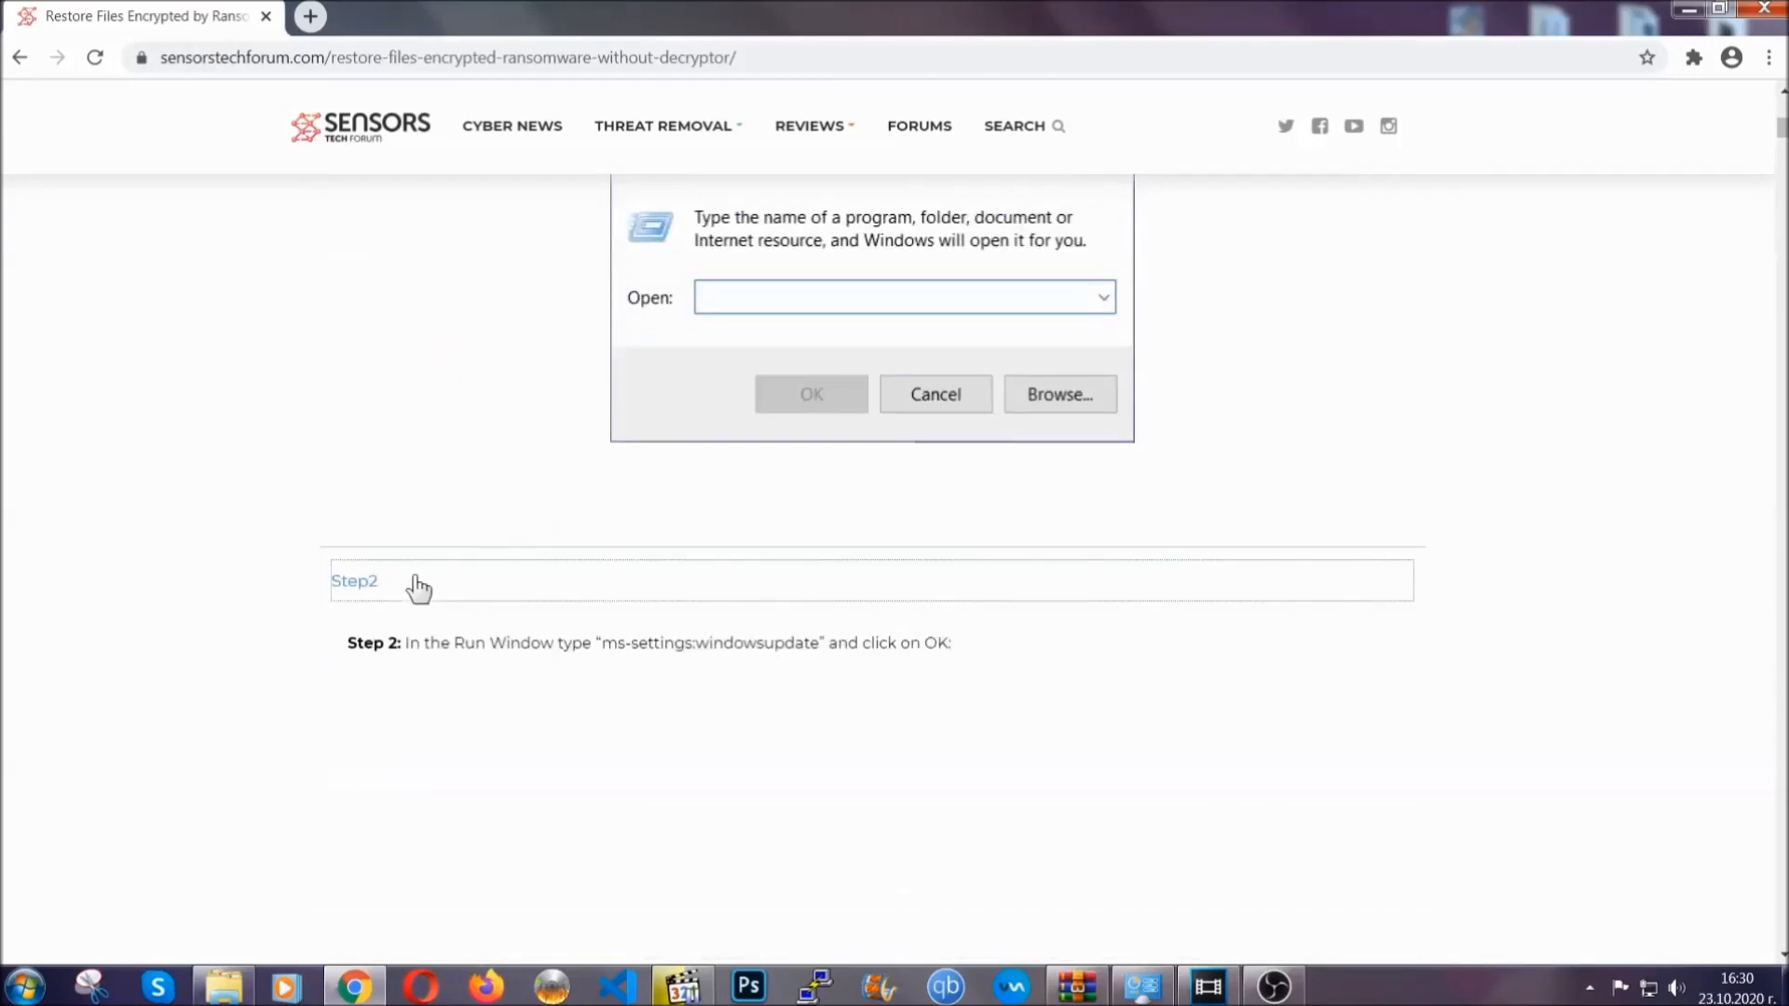
scroll(802, 589, down, 3)
scroll(803, 589, down, 1)
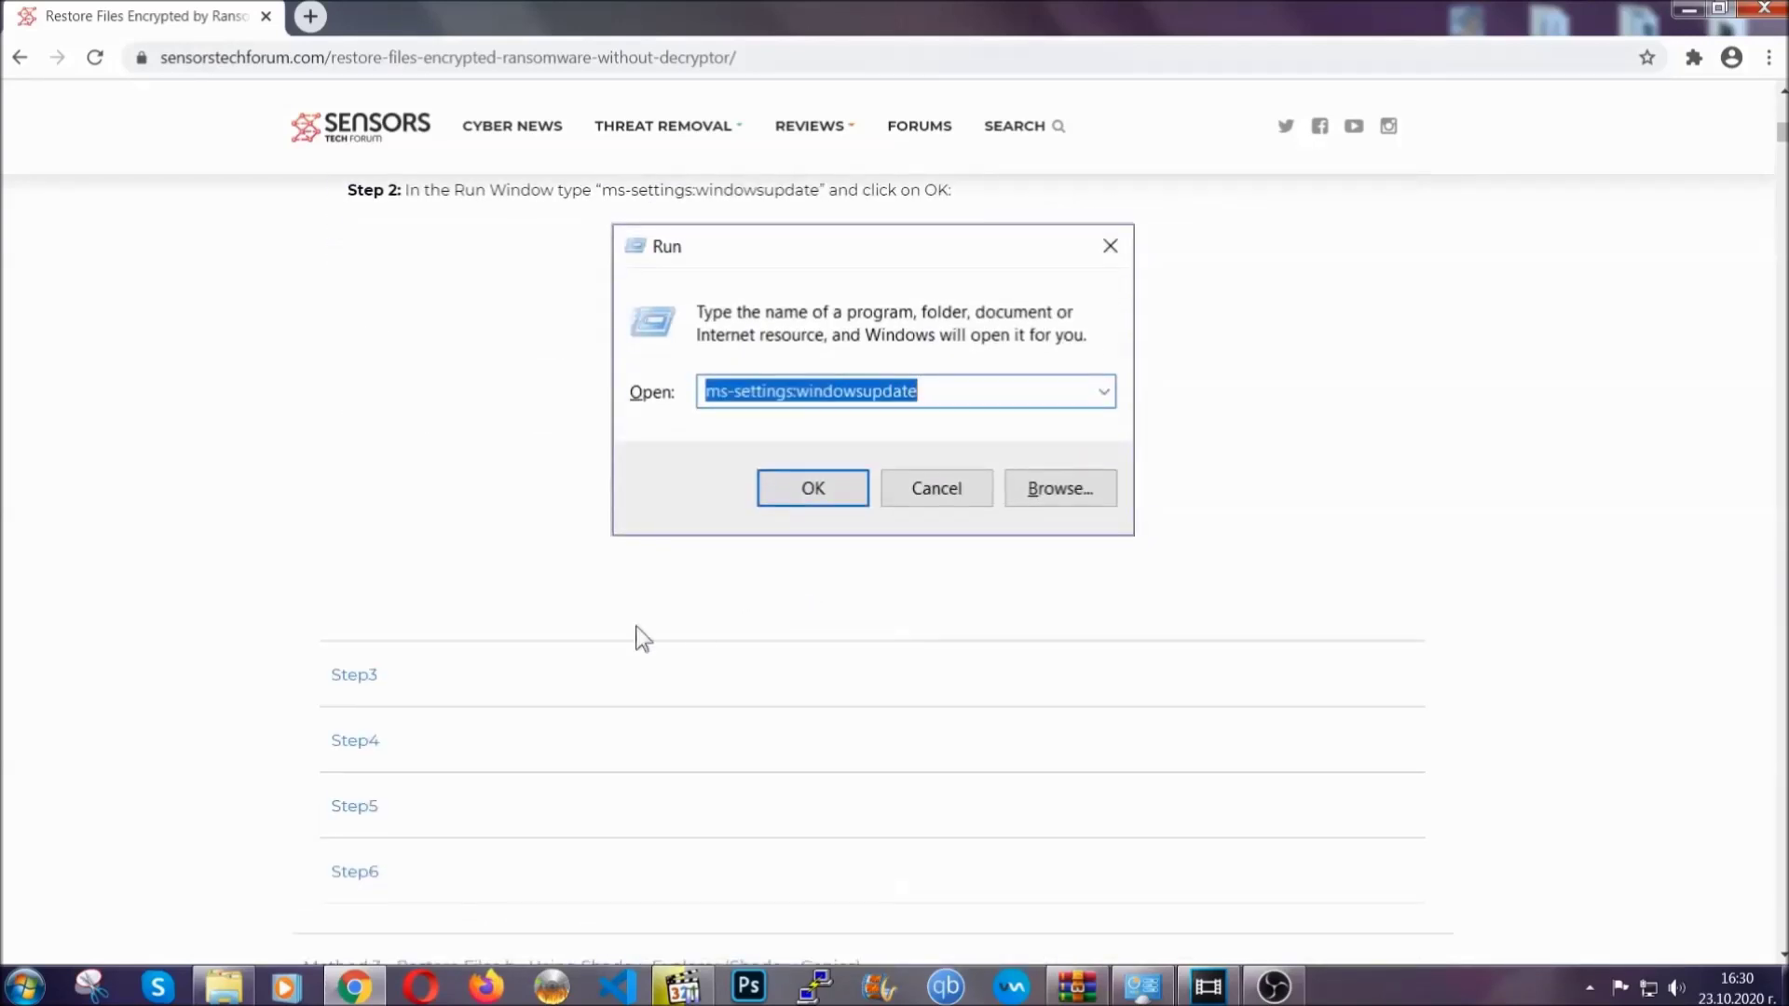
click(529, 679)
scroll(789, 630, down, 3)
scroll(789, 631, down, 1)
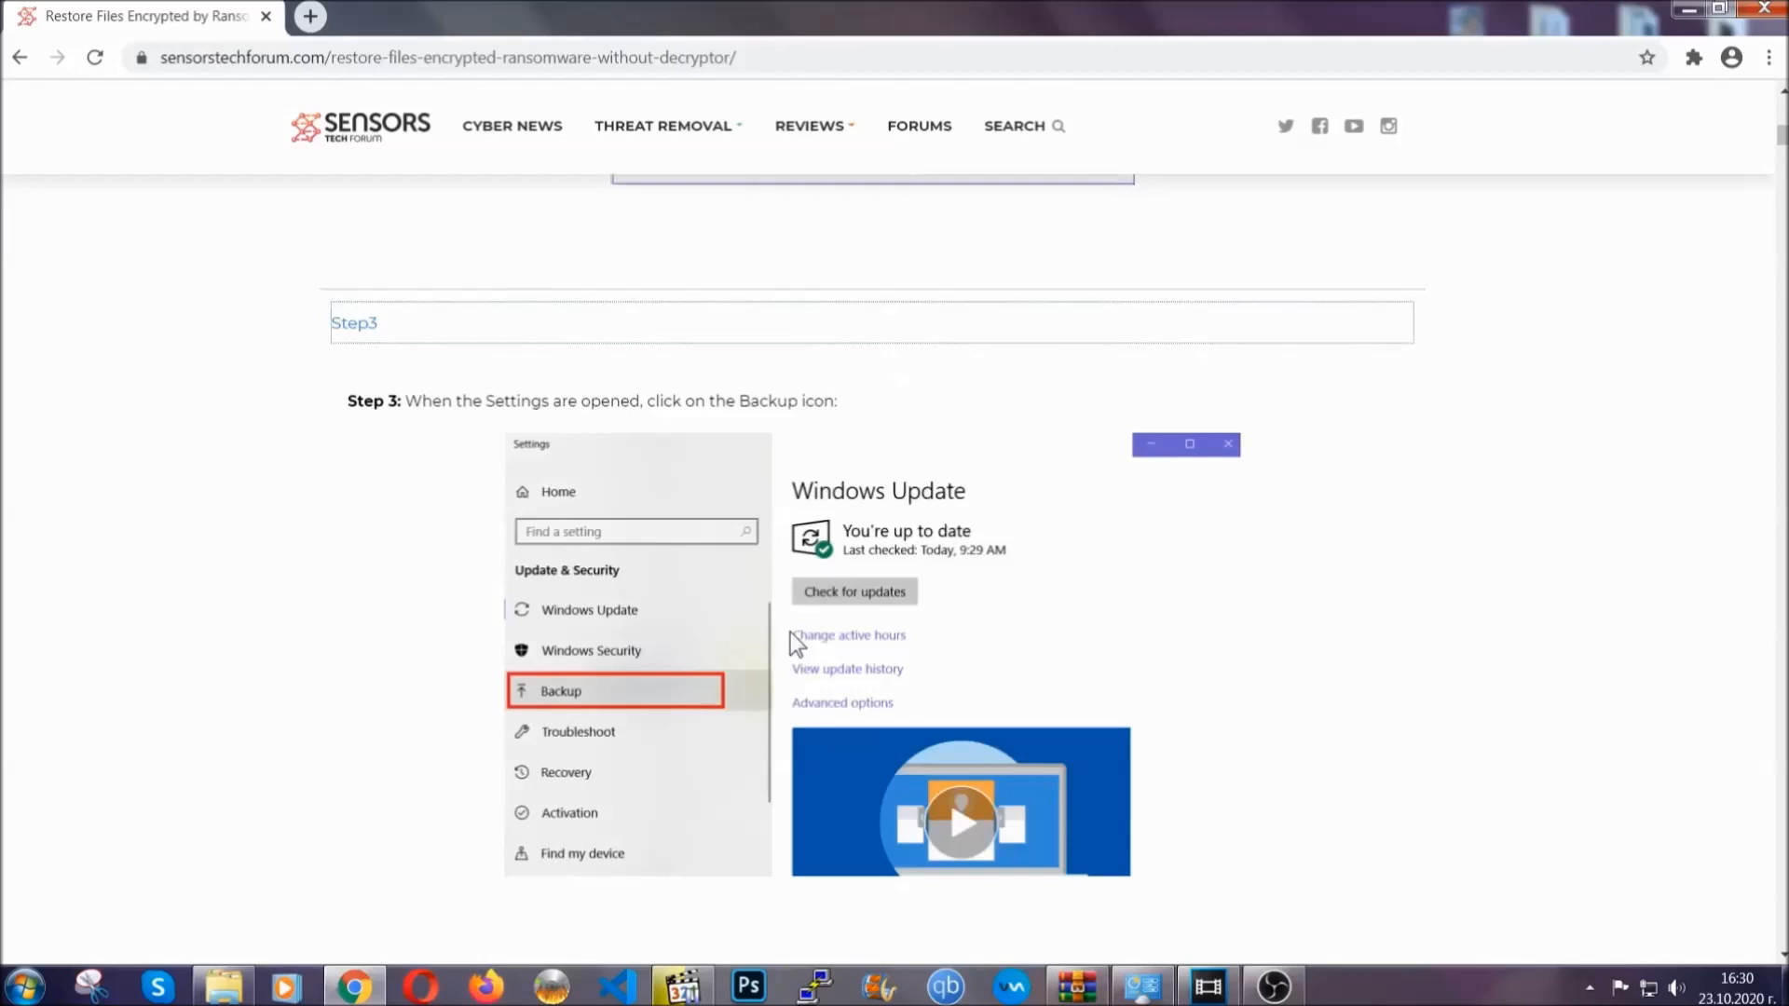
scroll(790, 632, down, 2)
scroll(786, 637, down, 2)
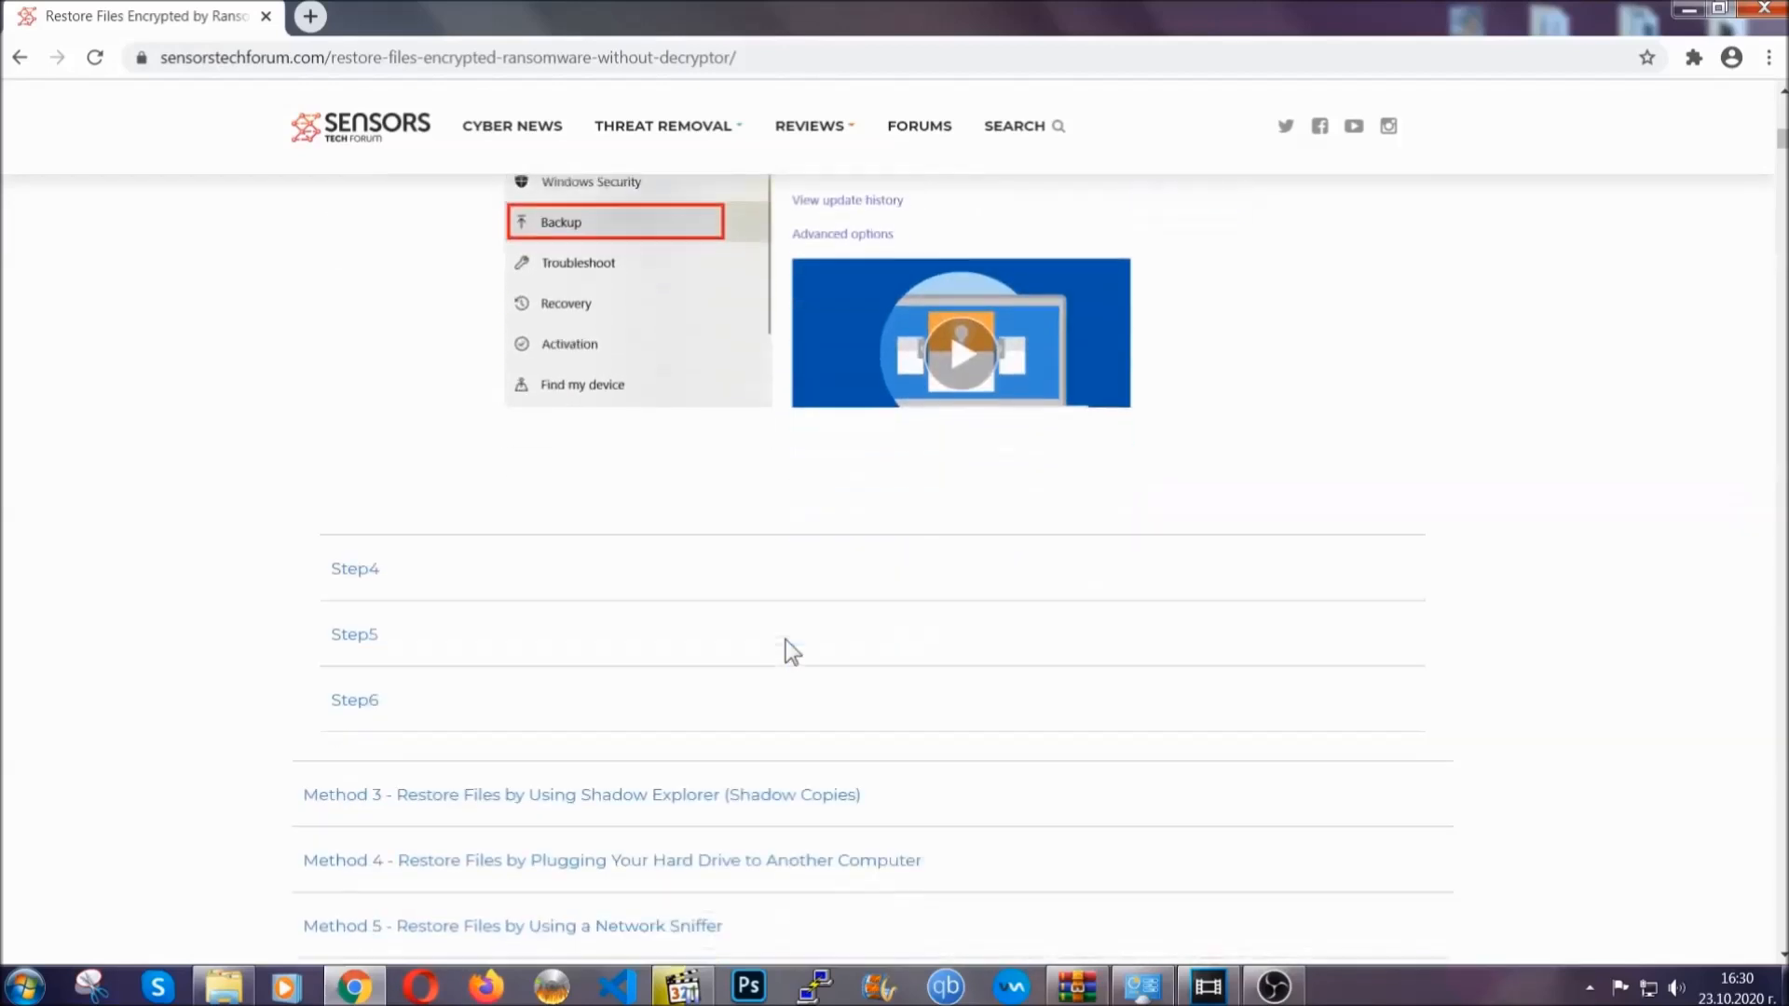
scroll(786, 638, down, 2)
scroll(785, 639, down, 2)
scroll(785, 638, down, 2)
scroll(785, 639, down, 1)
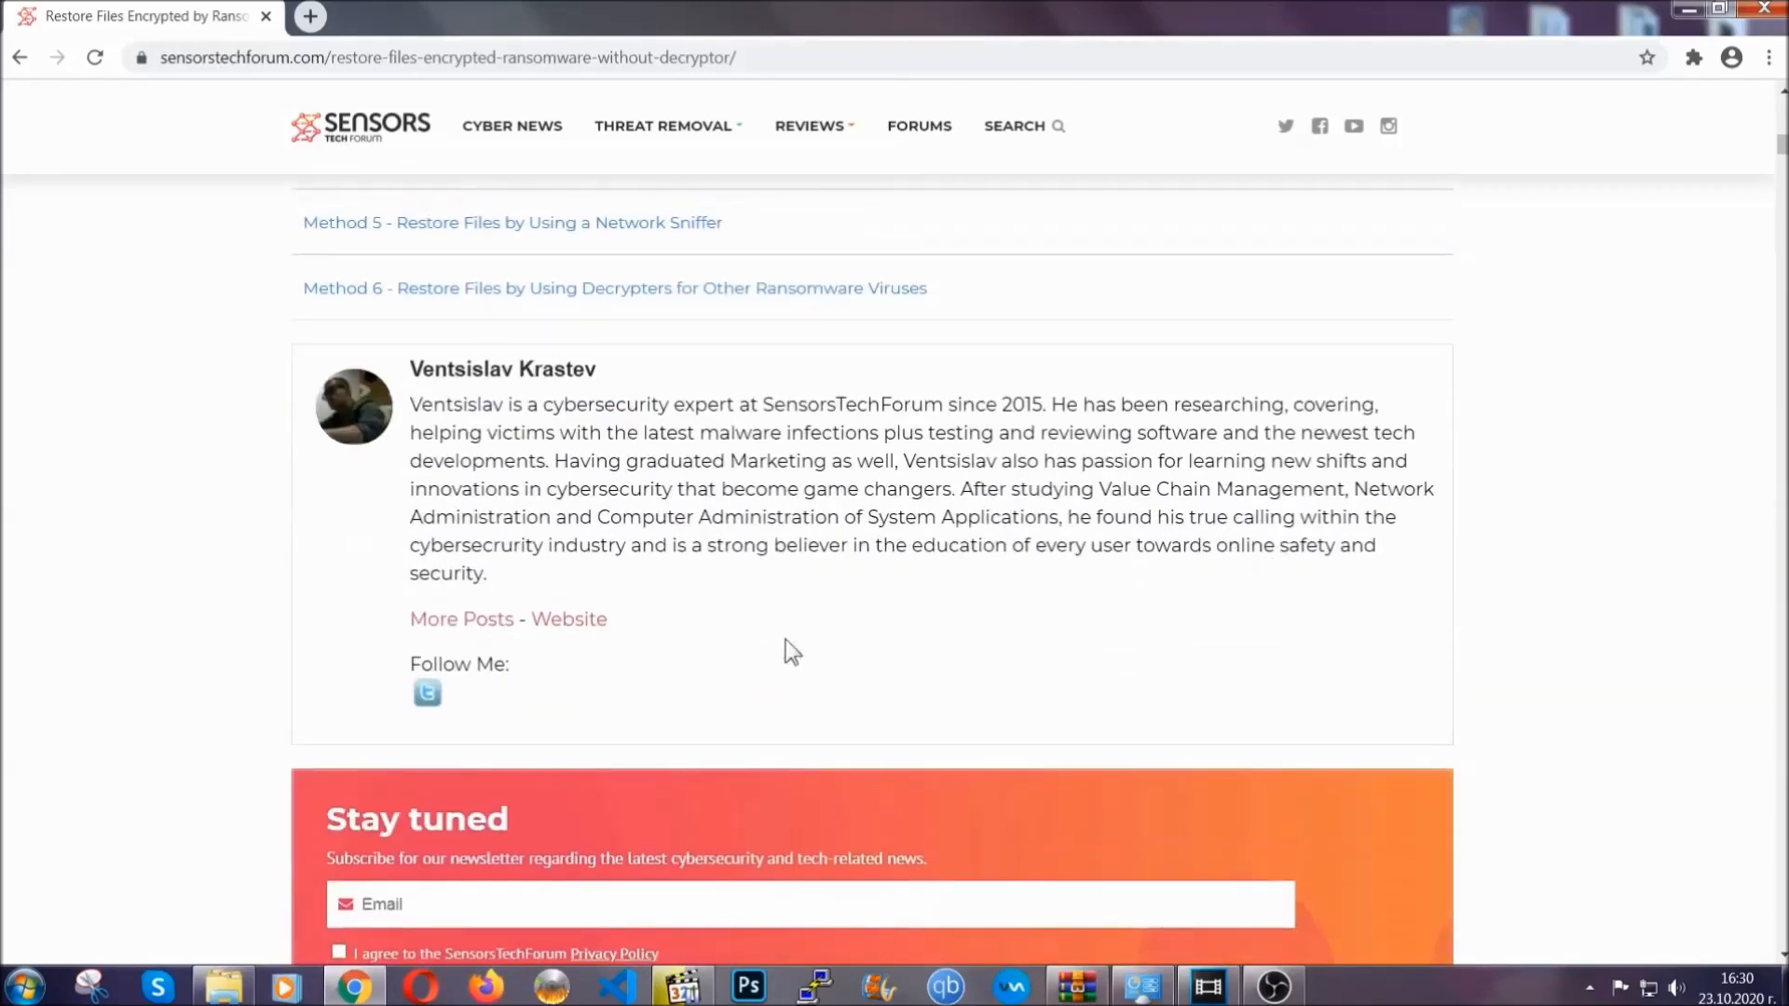
scroll(786, 640, up, 5)
scroll(783, 649, up, 5)
scroll(782, 659, up, 5)
scroll(782, 665, up, 5)
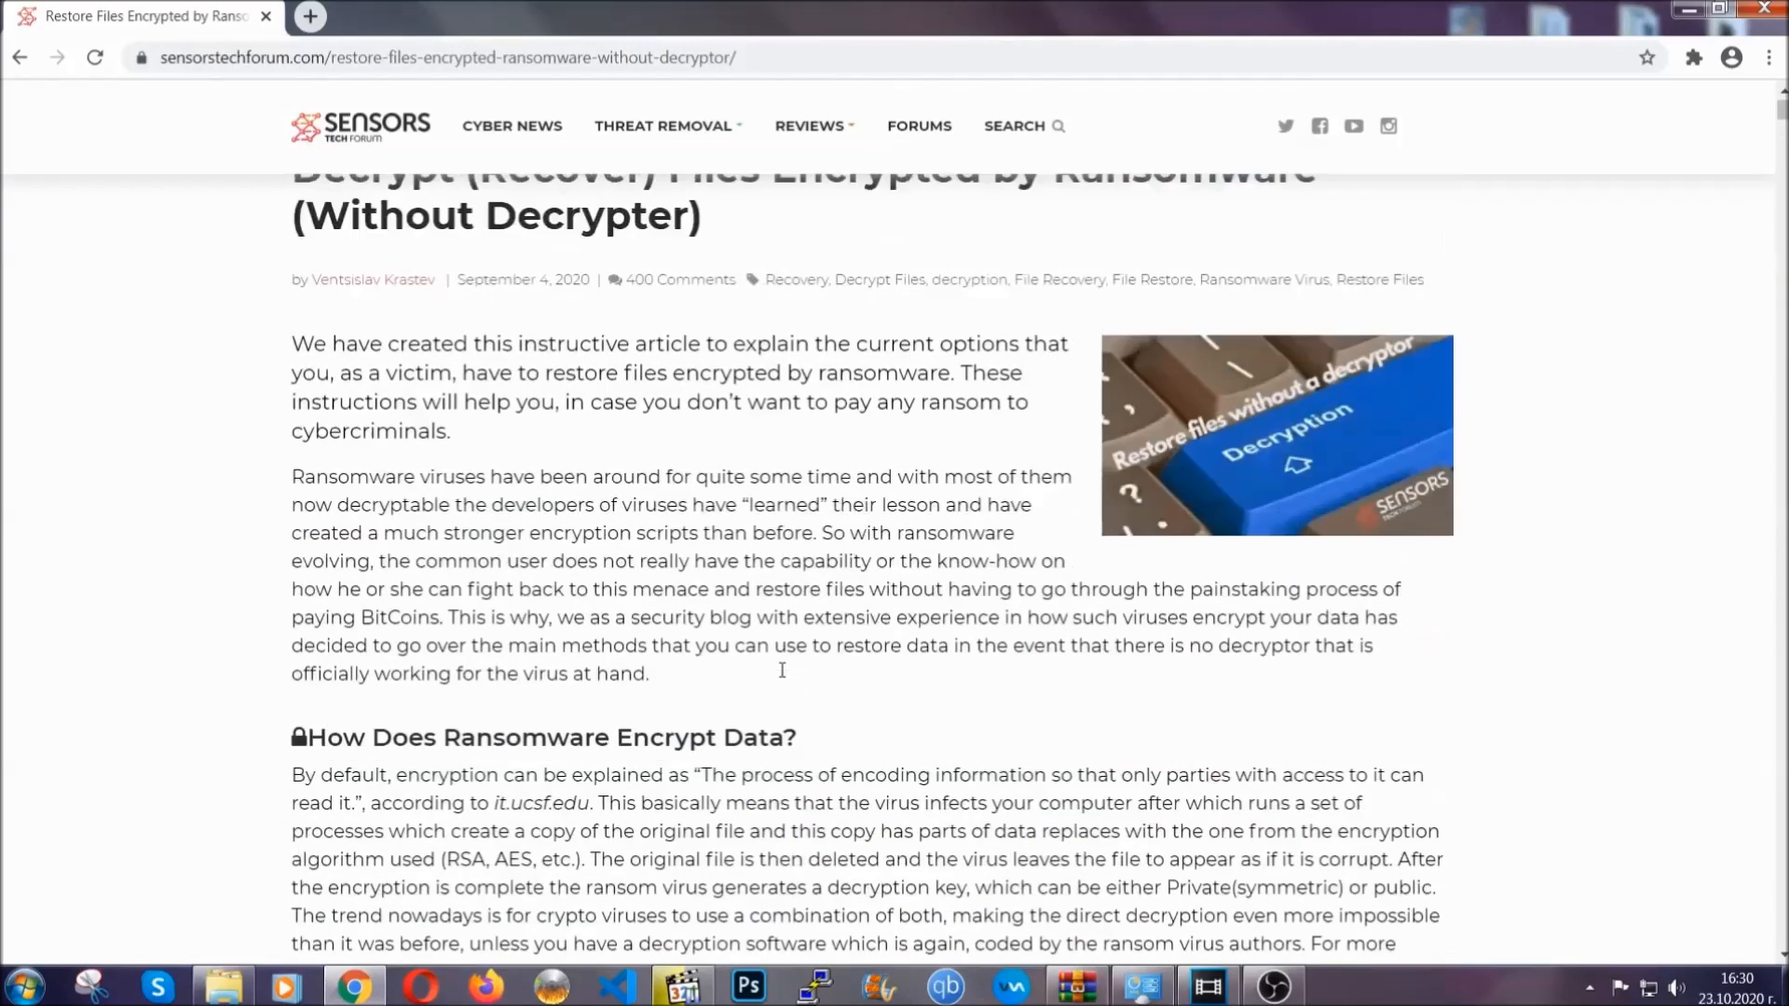
scroll(781, 671, up, 1)
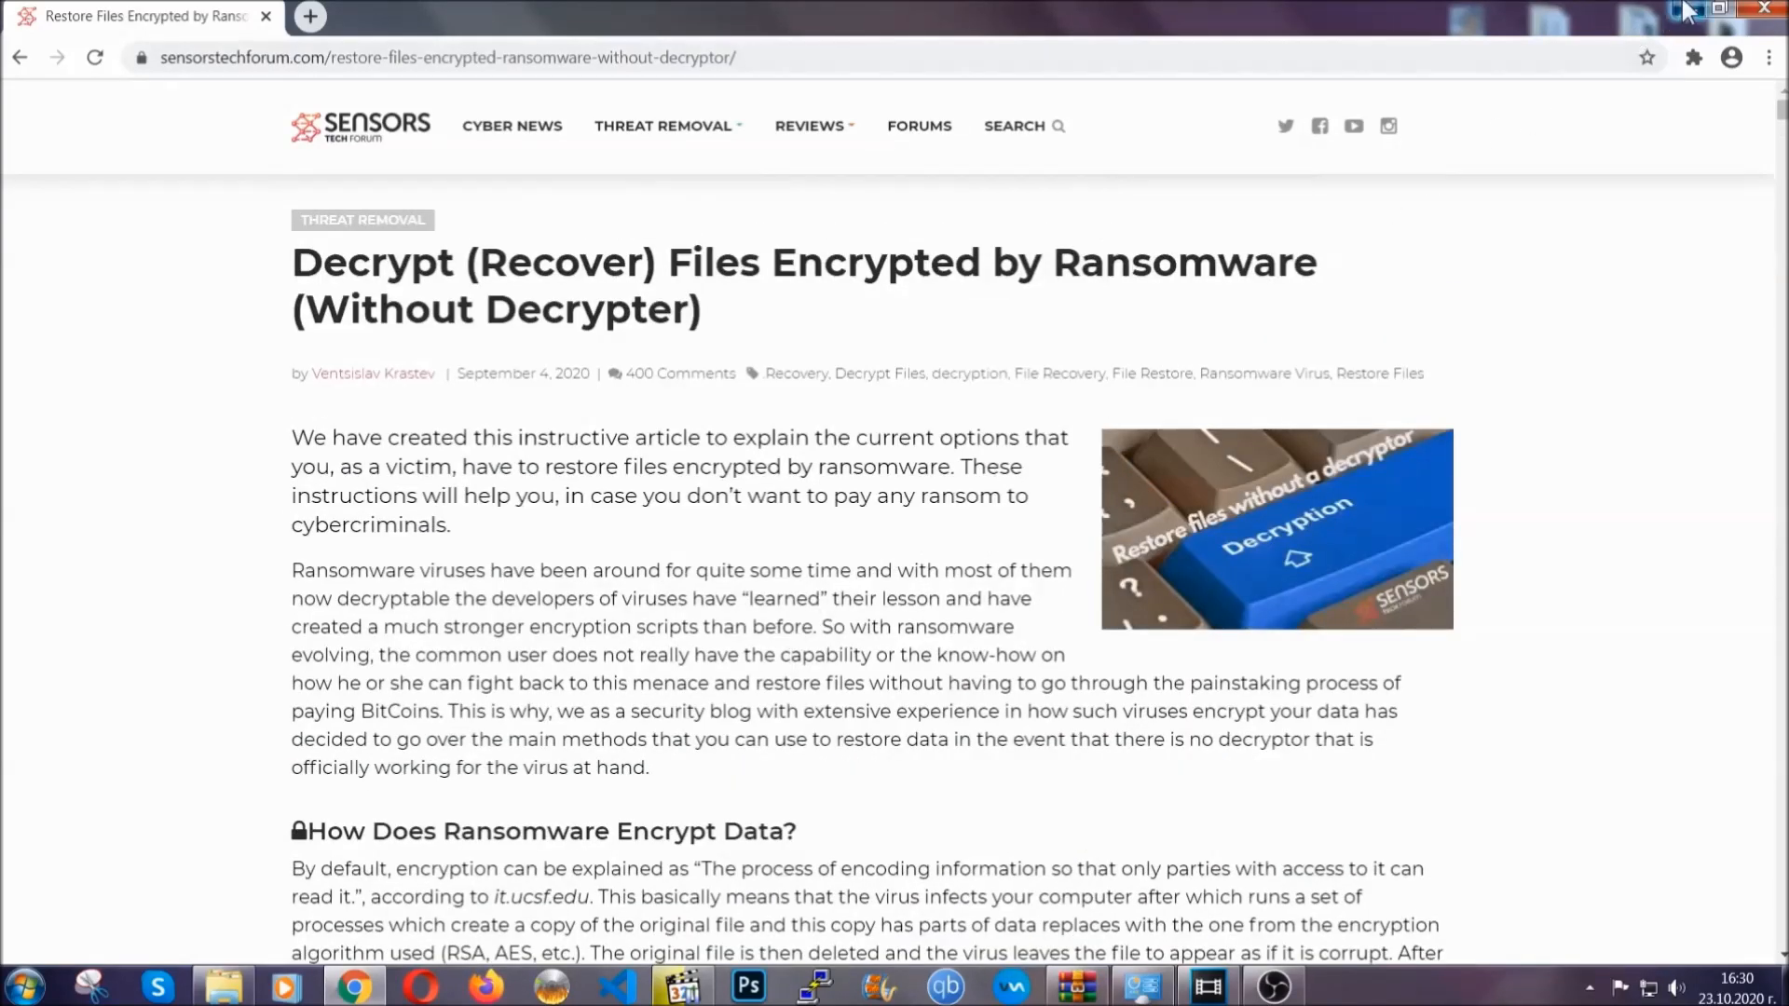
click(1688, 12)
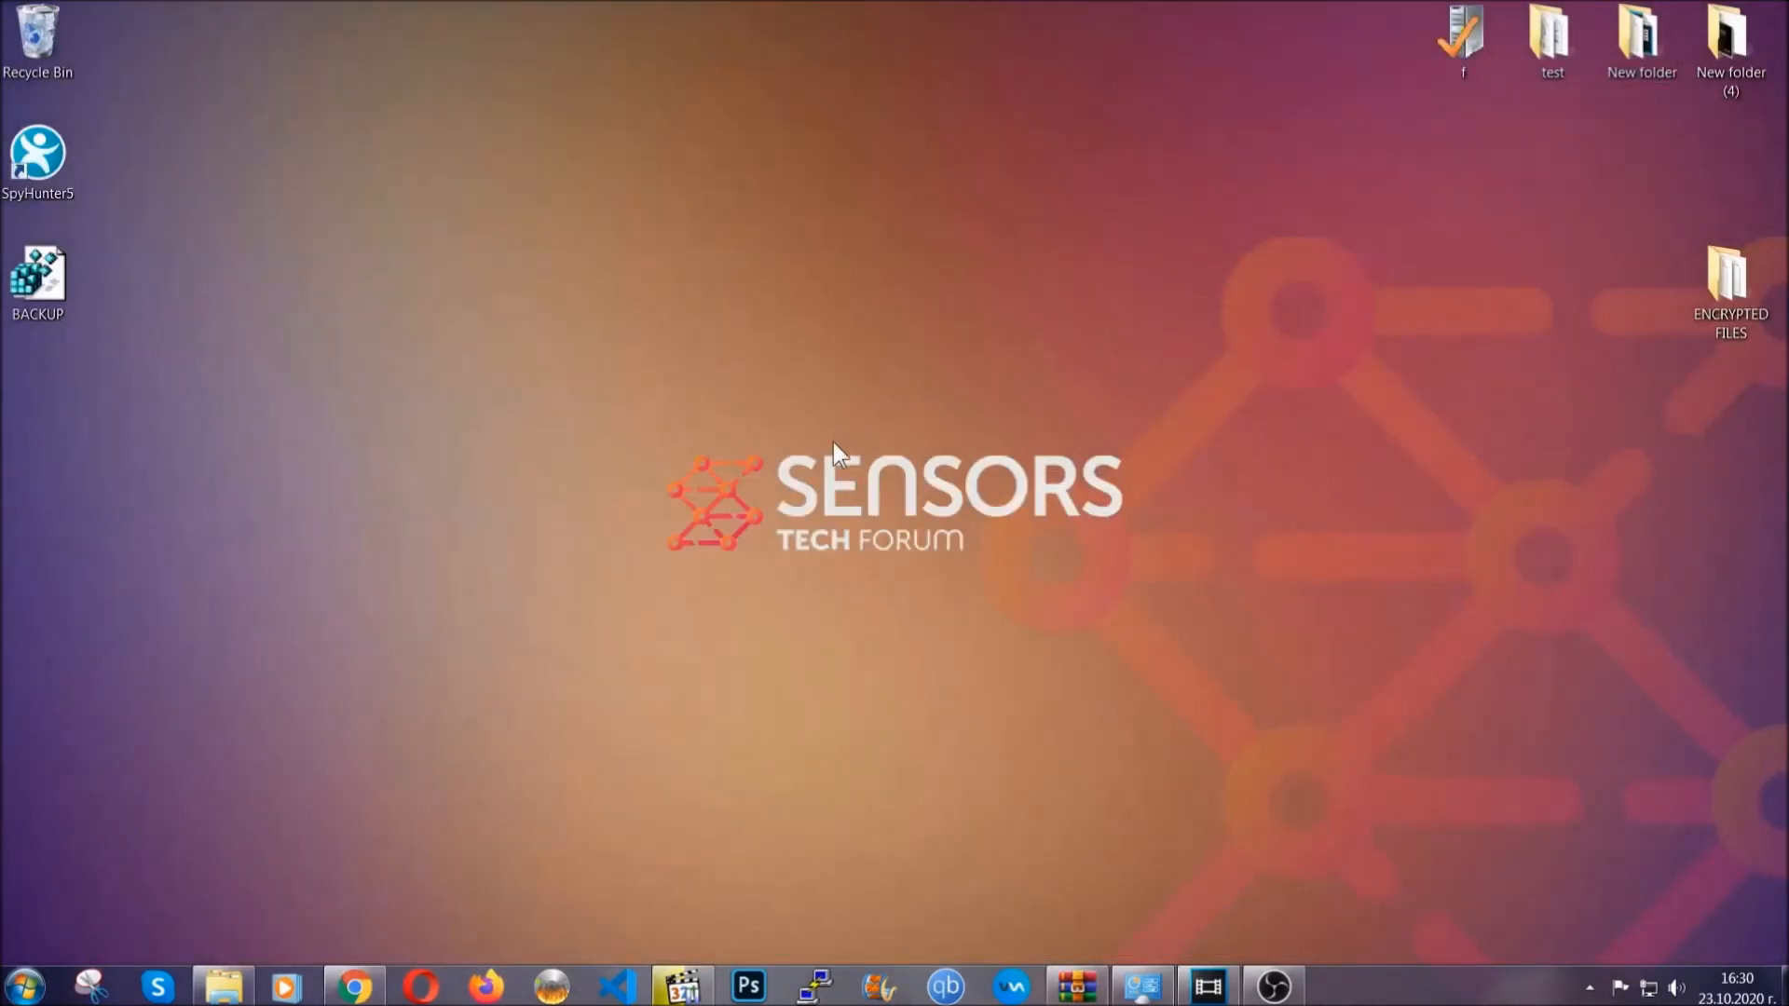